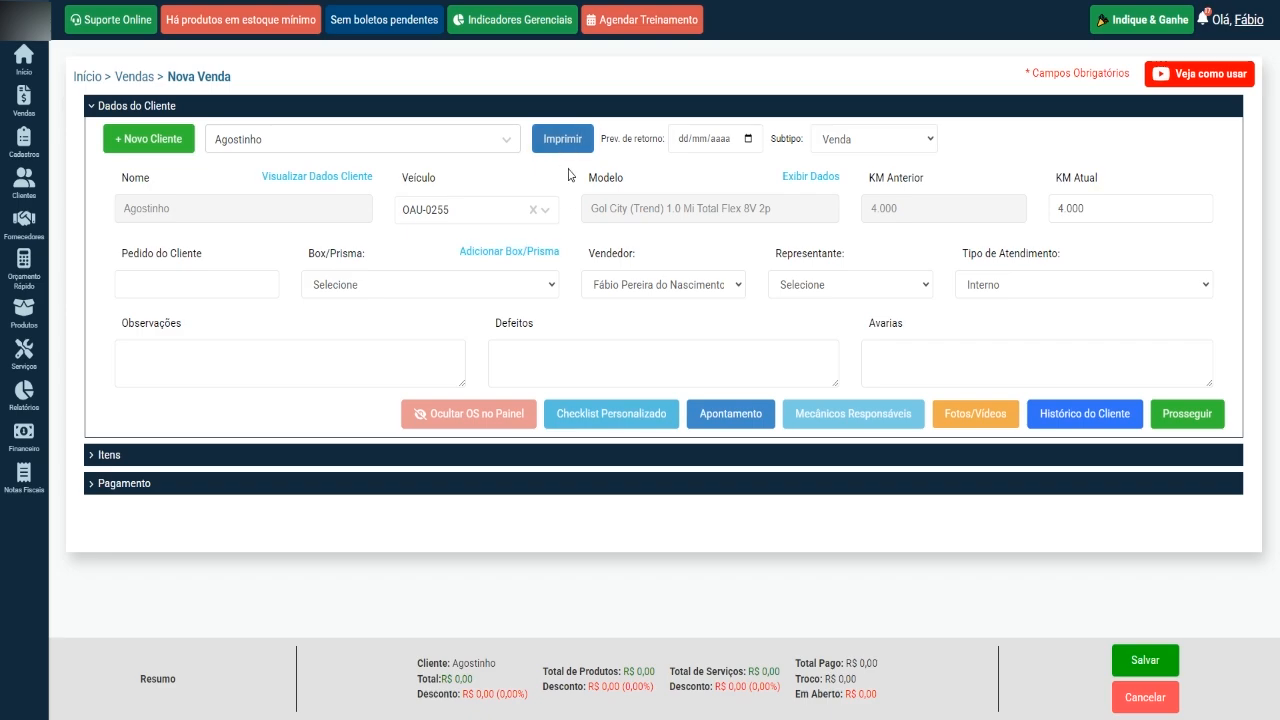
Check the company details entry and open the sale's printable Checklist Carros.
{"action": "left_click", "coordinate": [562, 140]}
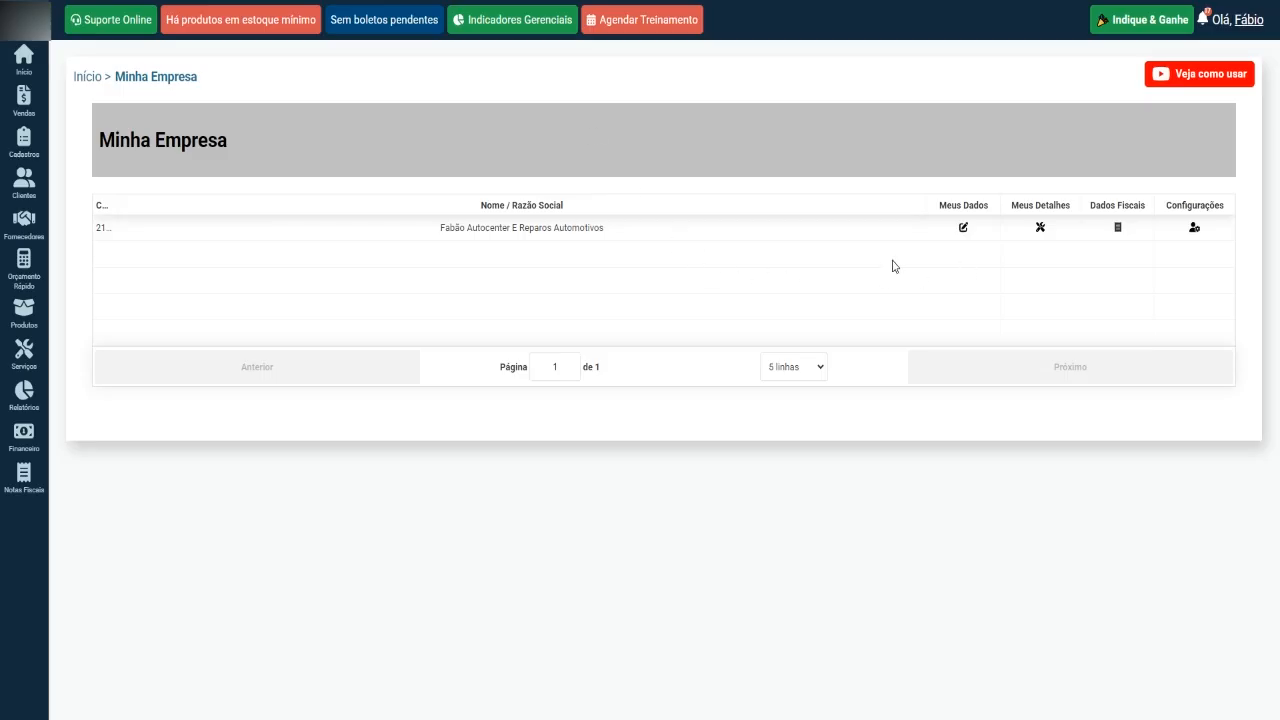
{"action": "left_click", "coordinate": [1041, 230]}
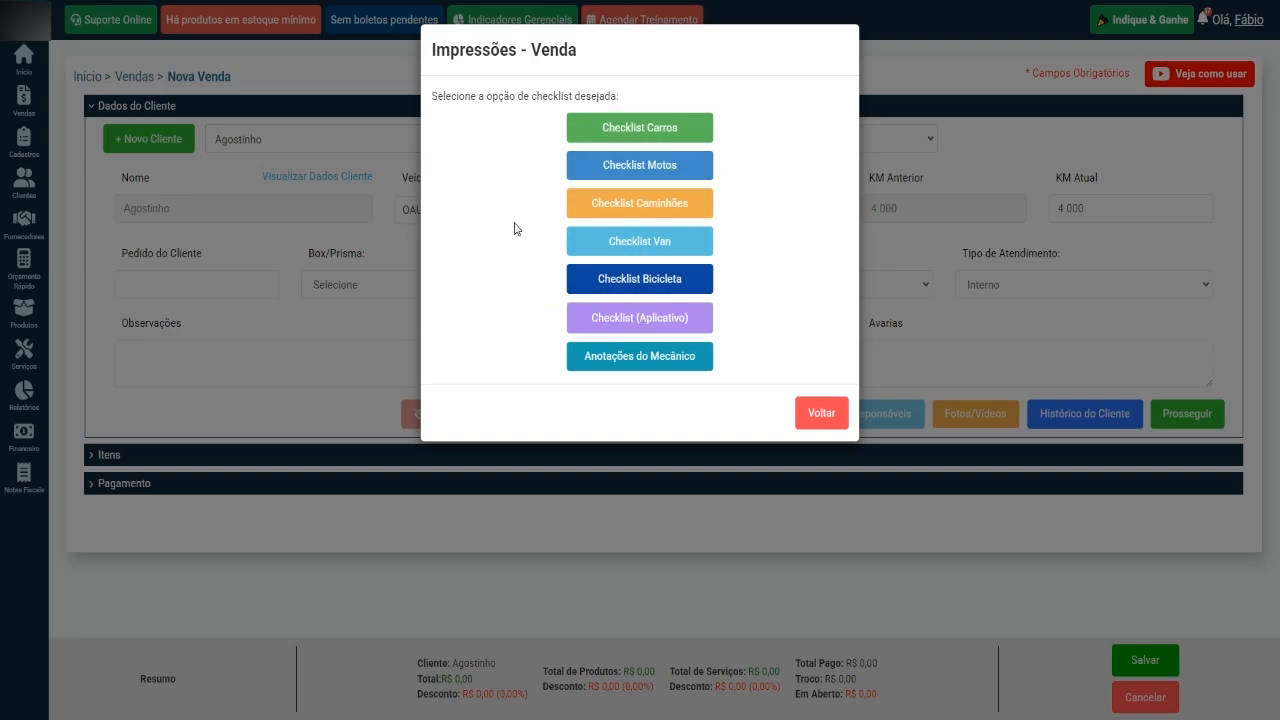
{"action": "left_click", "coordinate": [651, 133]}
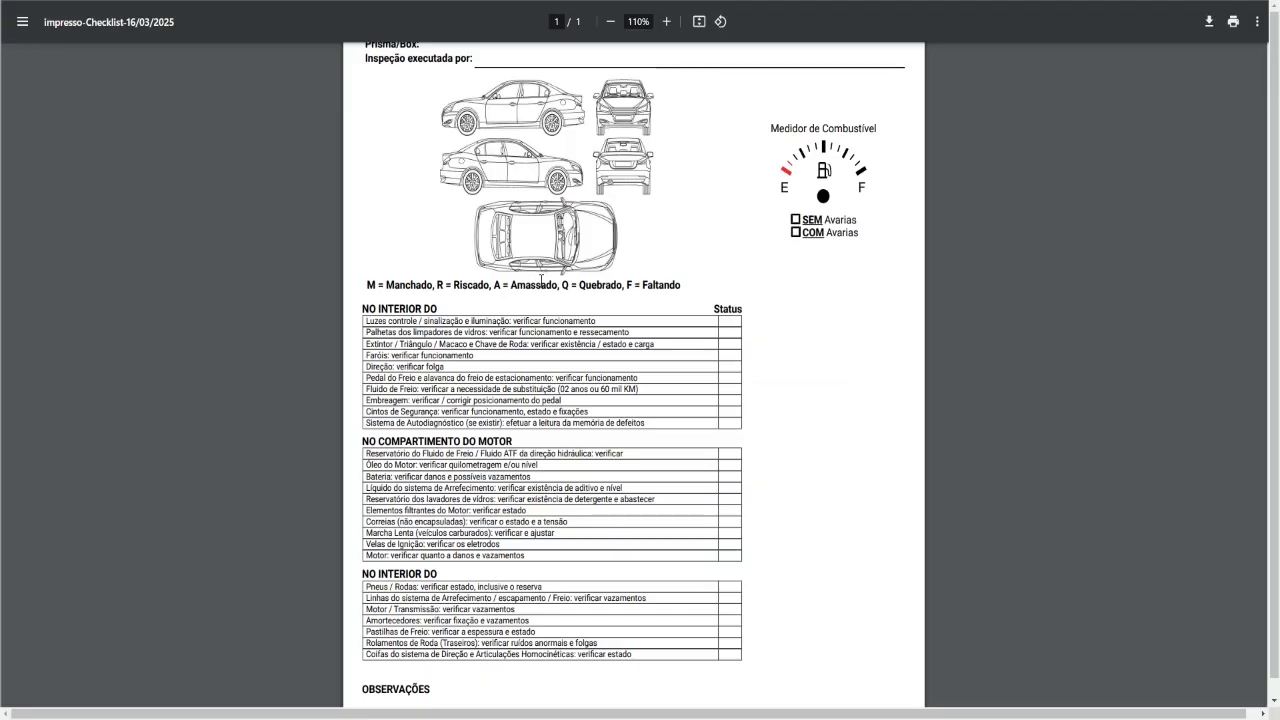
Examine the inspection items for the interior and engine compartment in the printed car checklist, then return to the sale.
{"action": "left_click", "coordinate": [667, 21]}
{"action": "left_click", "coordinate": [667, 21]}
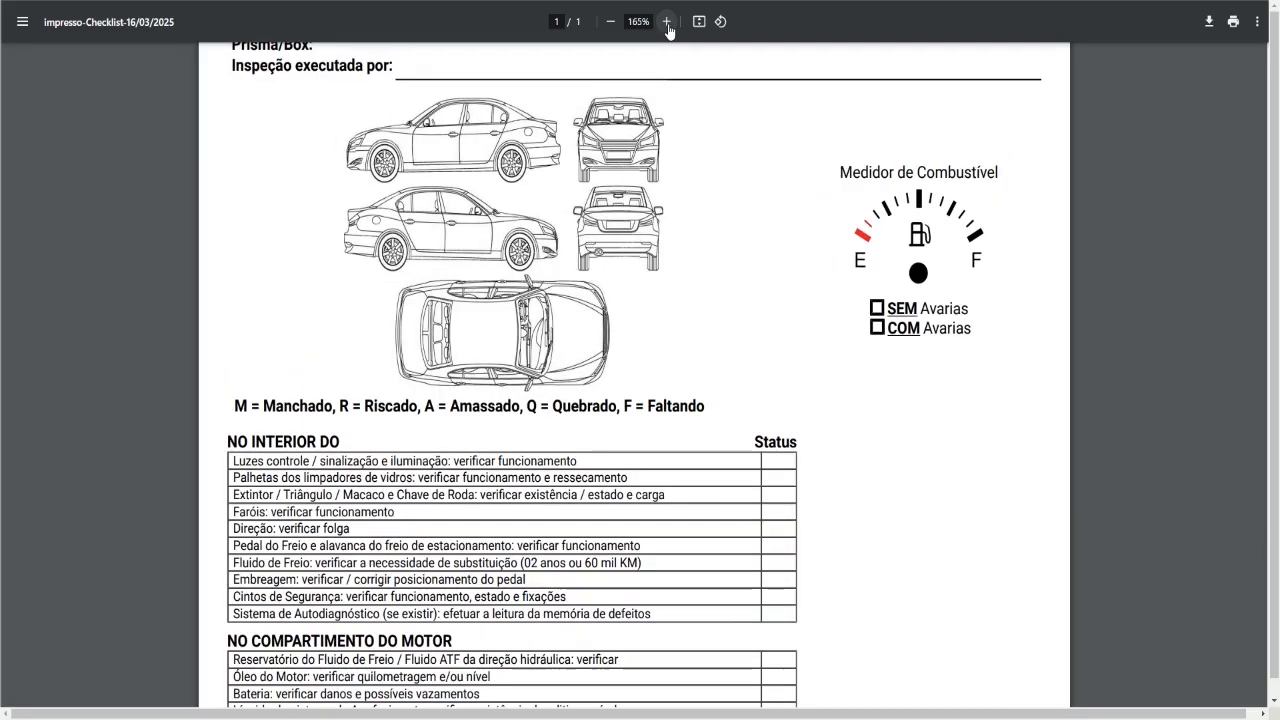
{"action": "scroll", "coordinate": [668, 302], "scroll_direction": "down", "scroll_amount": 3}
{"action": "scroll", "coordinate": [668, 302], "scroll_direction": "down", "scroll_amount": 3}
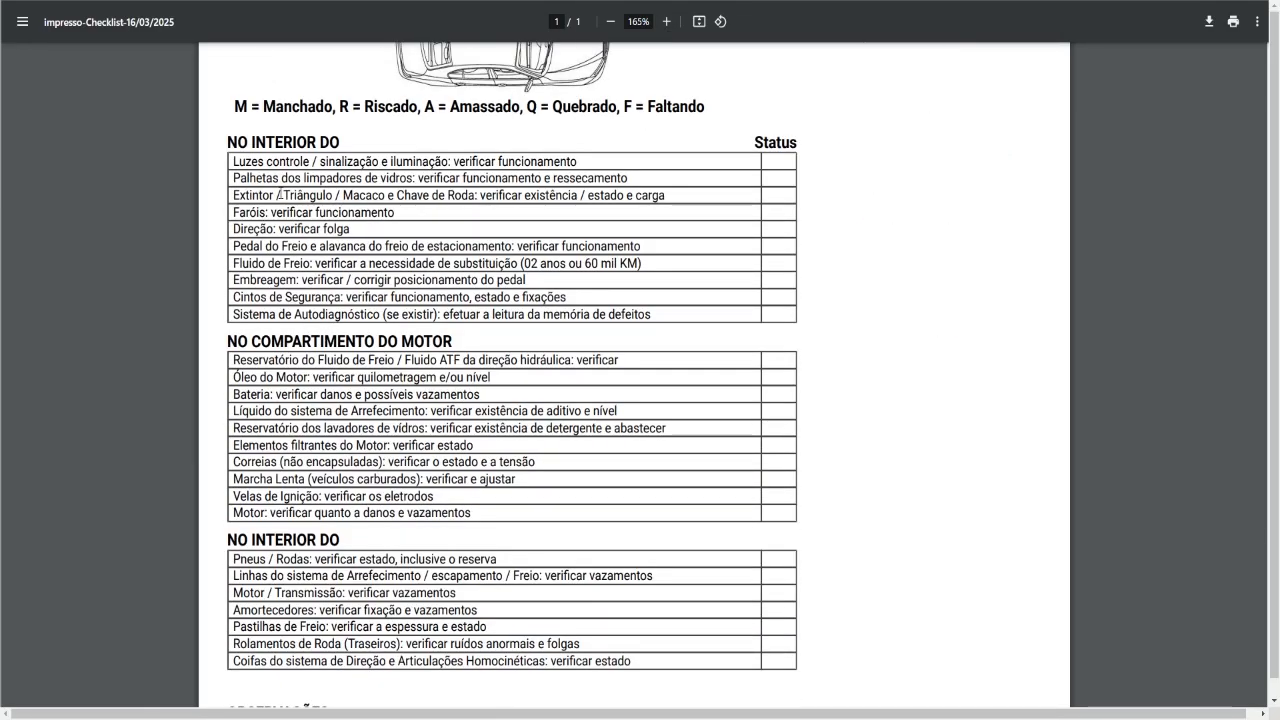
{"action": "left_click_drag", "start_coordinate": [235, 161], "coordinate": [580, 160]}
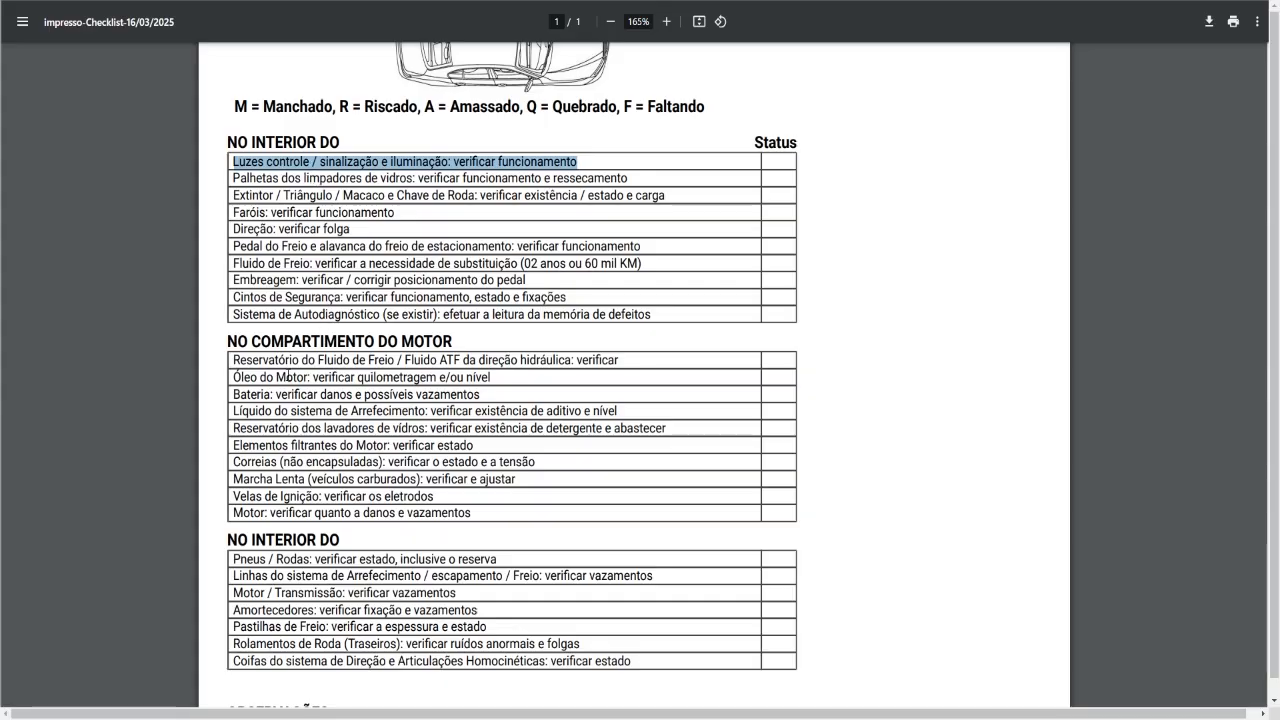
{"action": "left_click_drag", "start_coordinate": [235, 377], "coordinate": [436, 380]}
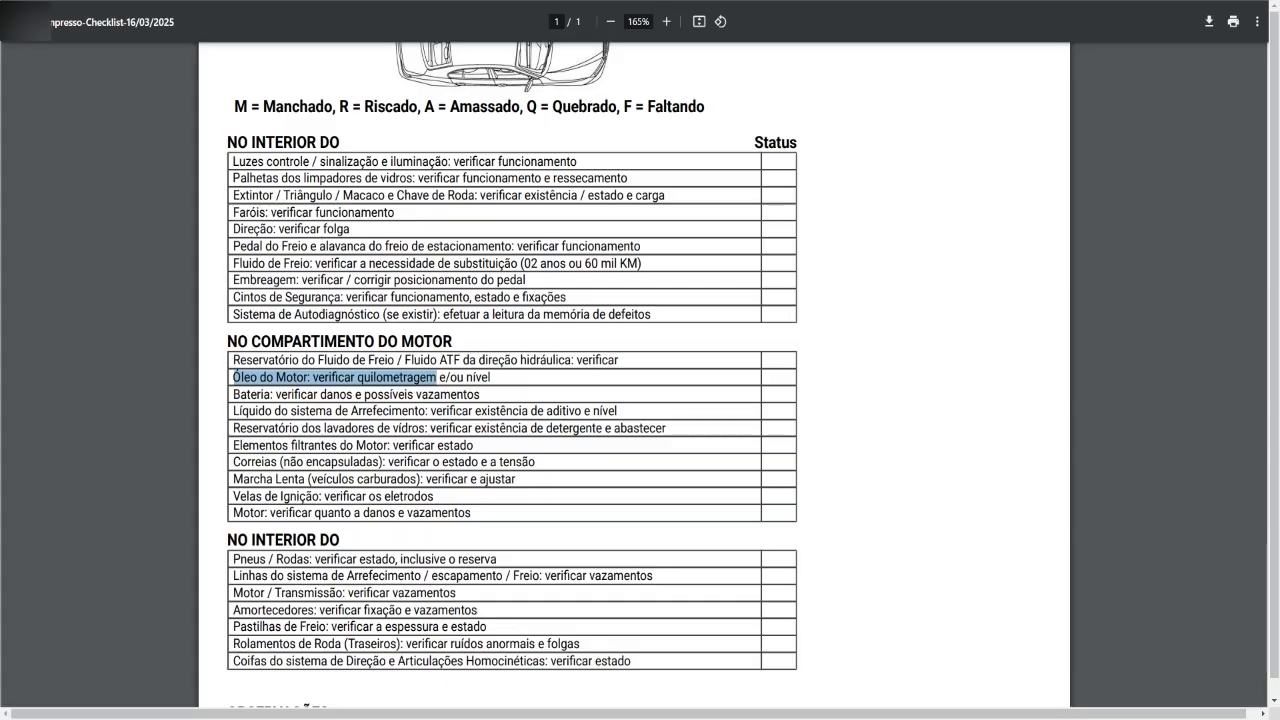
{"action": "key", "text": "ctrl+w"}
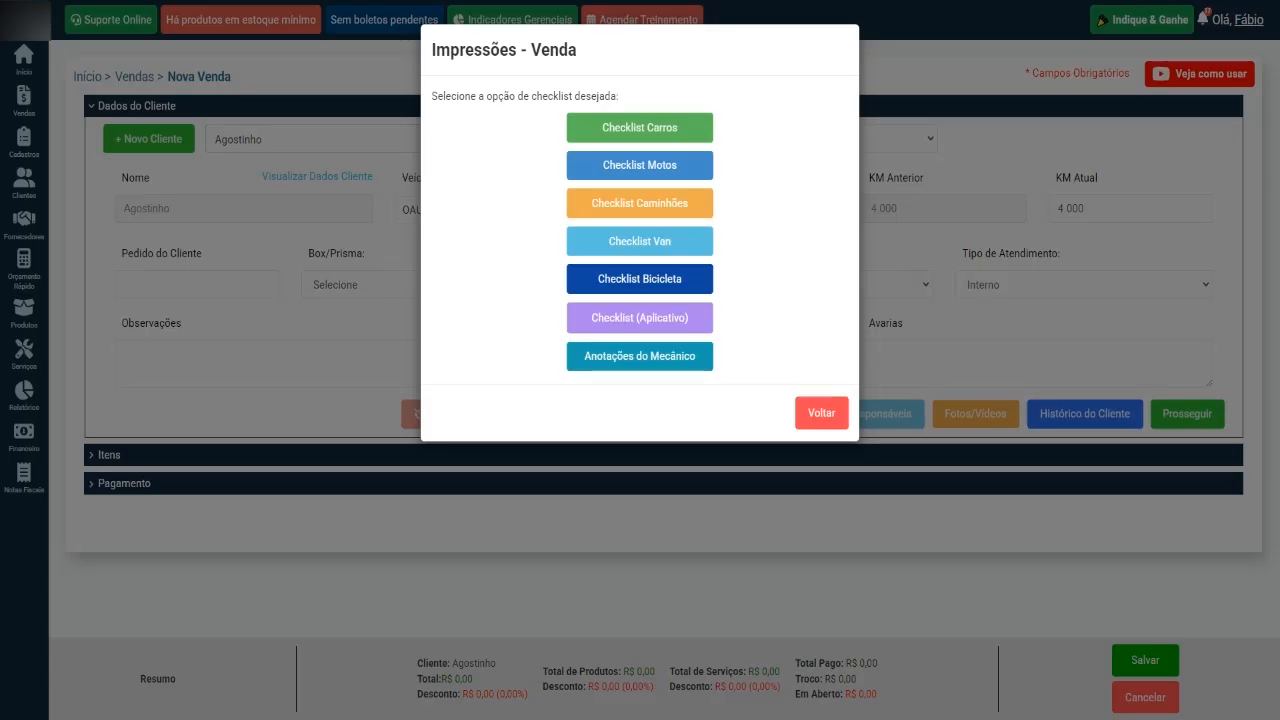
{"action": "left_click", "coordinate": [820, 412]}
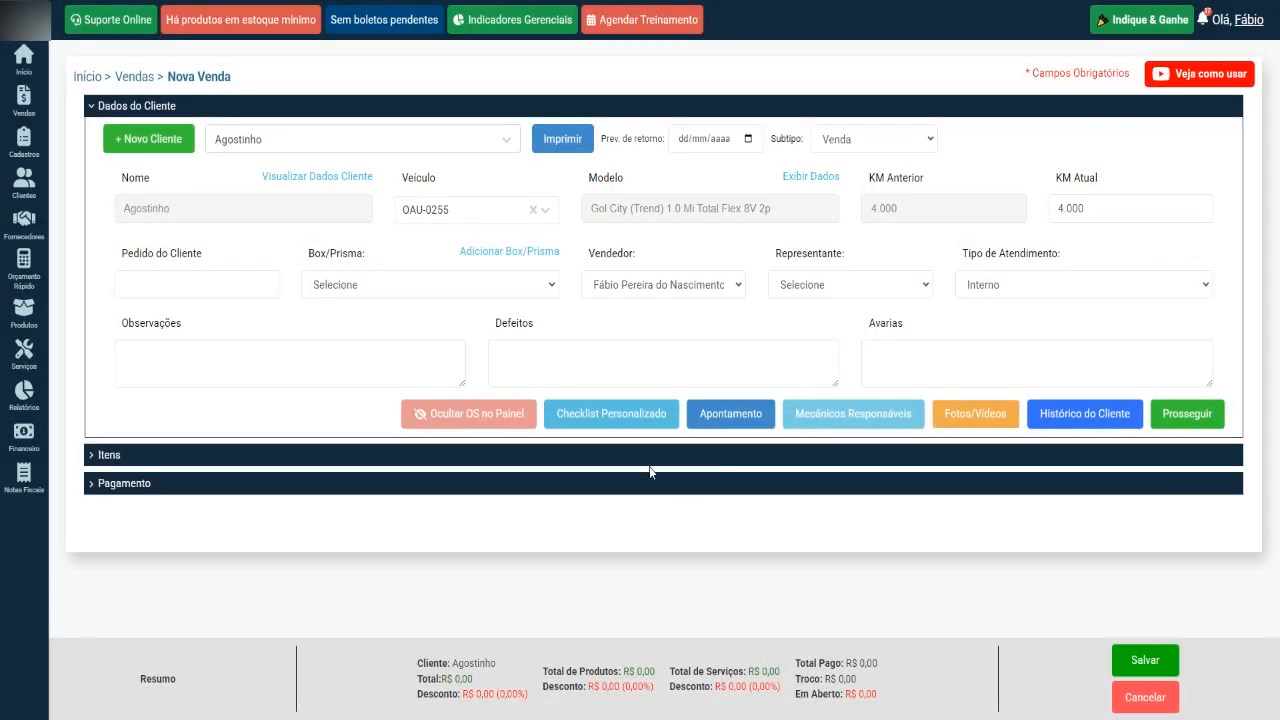
Save the sale to access its custom checklist and browse the available checklists, closing it without choosing one.
{"action": "left_click", "coordinate": [613, 416]}
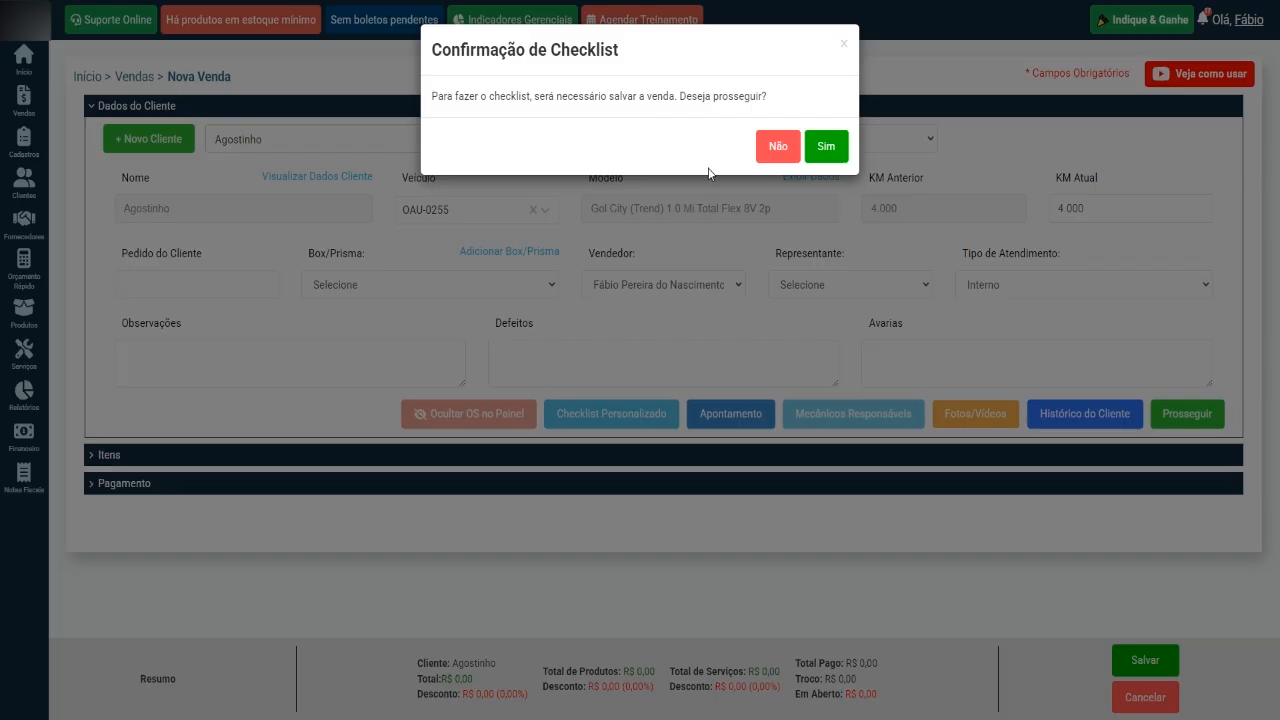
{"action": "left_click", "coordinate": [826, 148]}
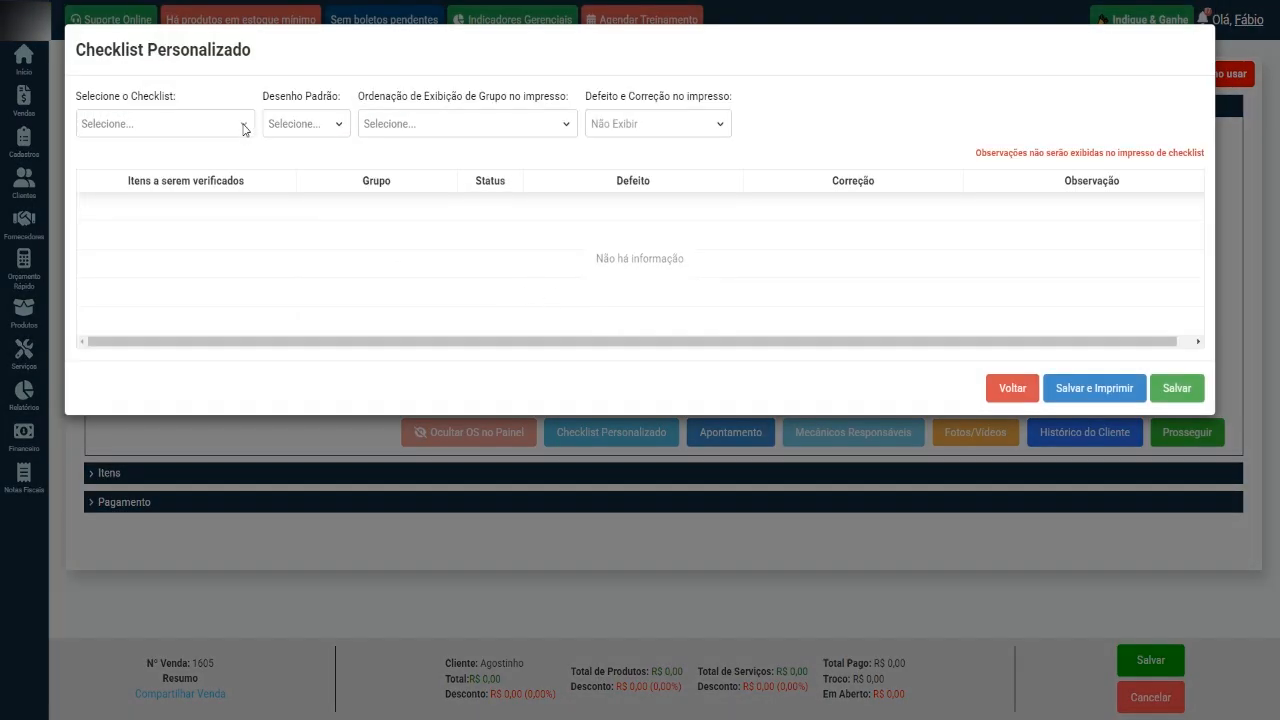
{"action": "left_click", "coordinate": [244, 127]}
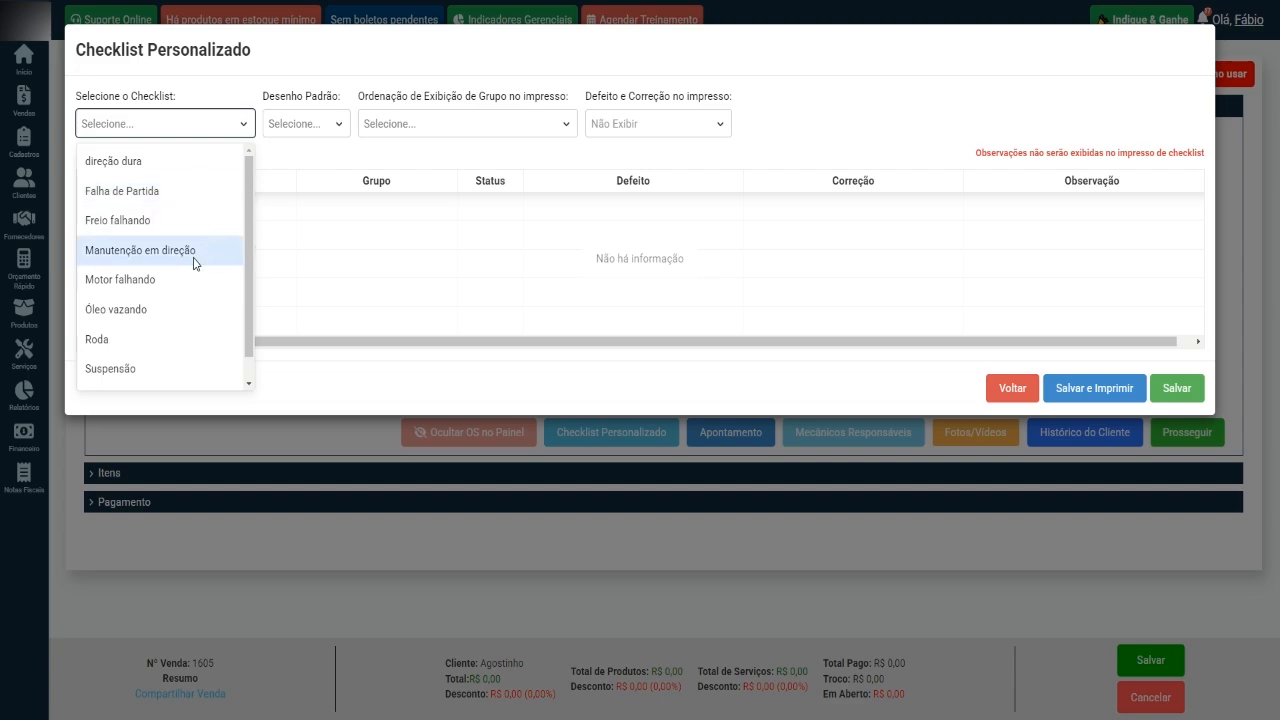
{"action": "scroll", "coordinate": [192, 360], "scroll_direction": "down", "scroll_amount": 1}
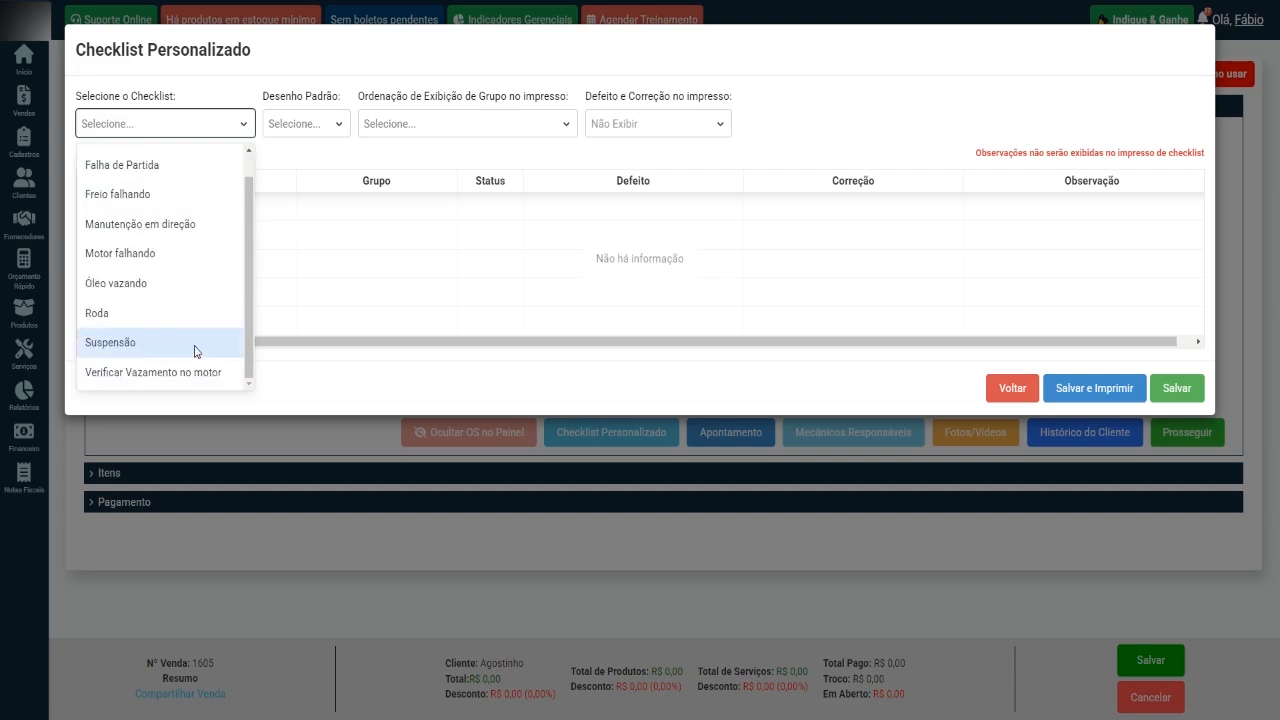
{"action": "scroll", "coordinate": [196, 350], "scroll_direction": "up", "scroll_amount": 1}
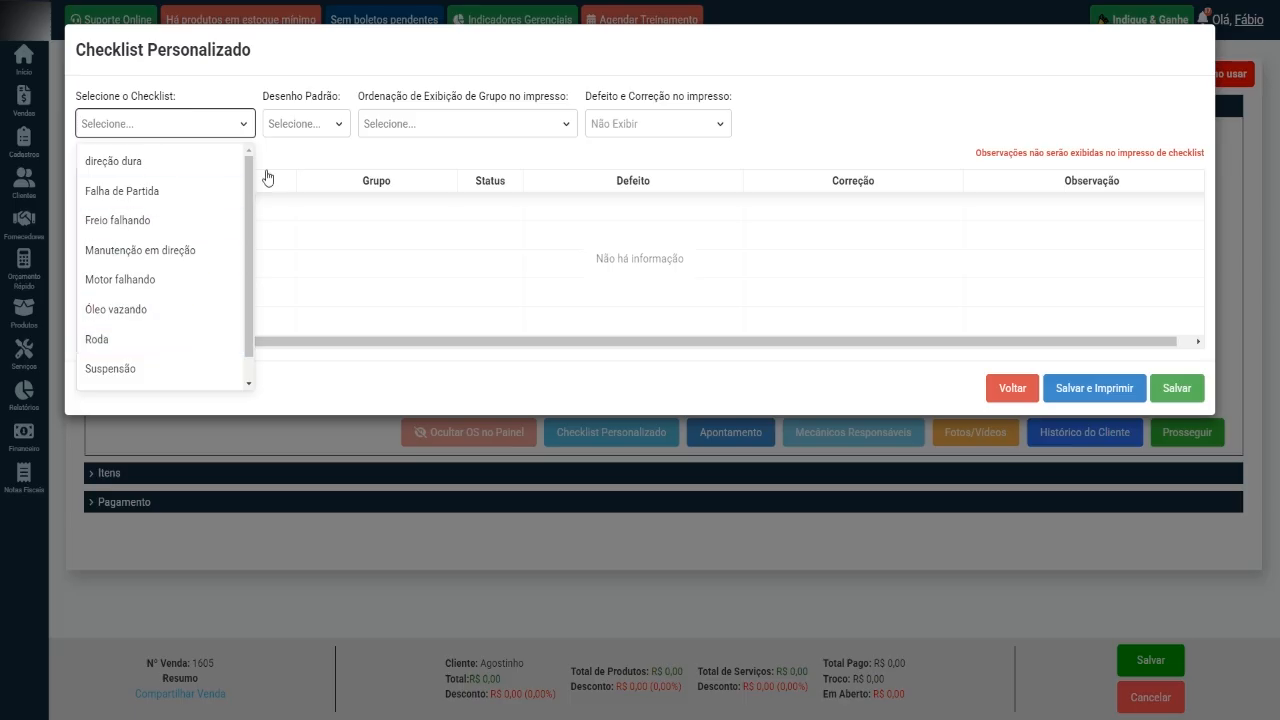
{"action": "left_click", "coordinate": [298, 155]}
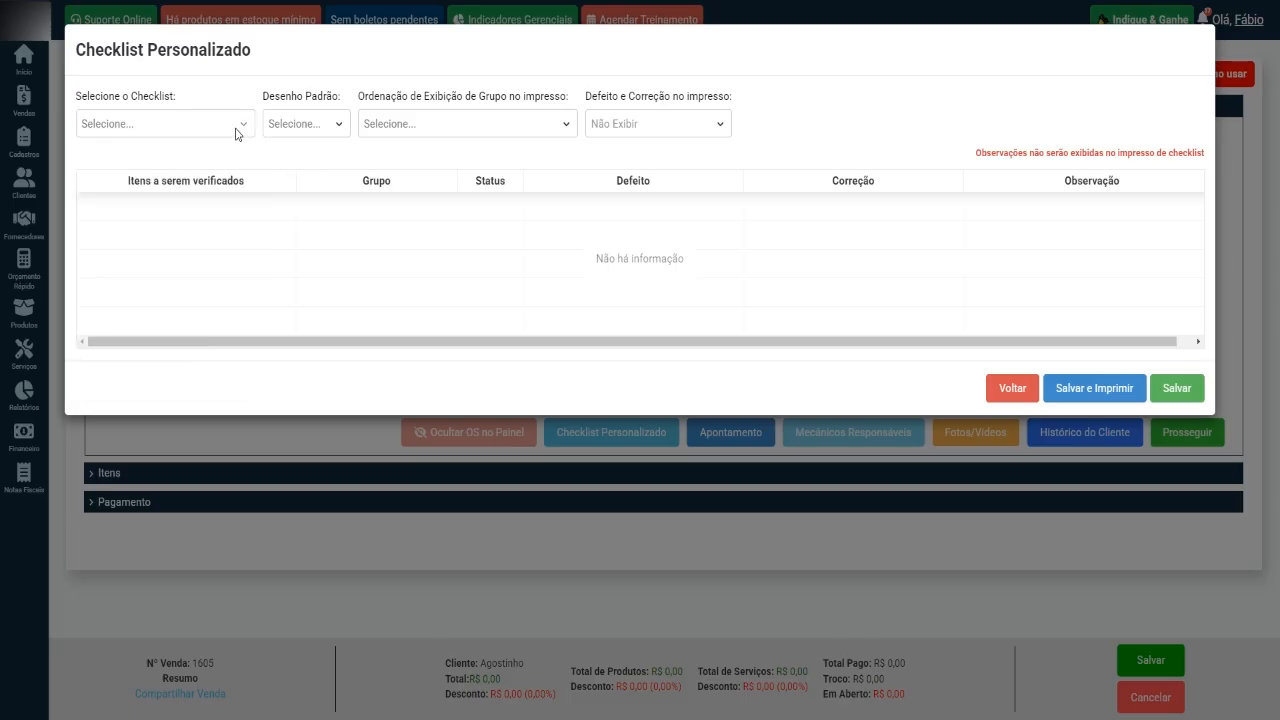
{"action": "left_click", "coordinate": [238, 126]}
{"action": "left_click", "coordinate": [278, 158]}
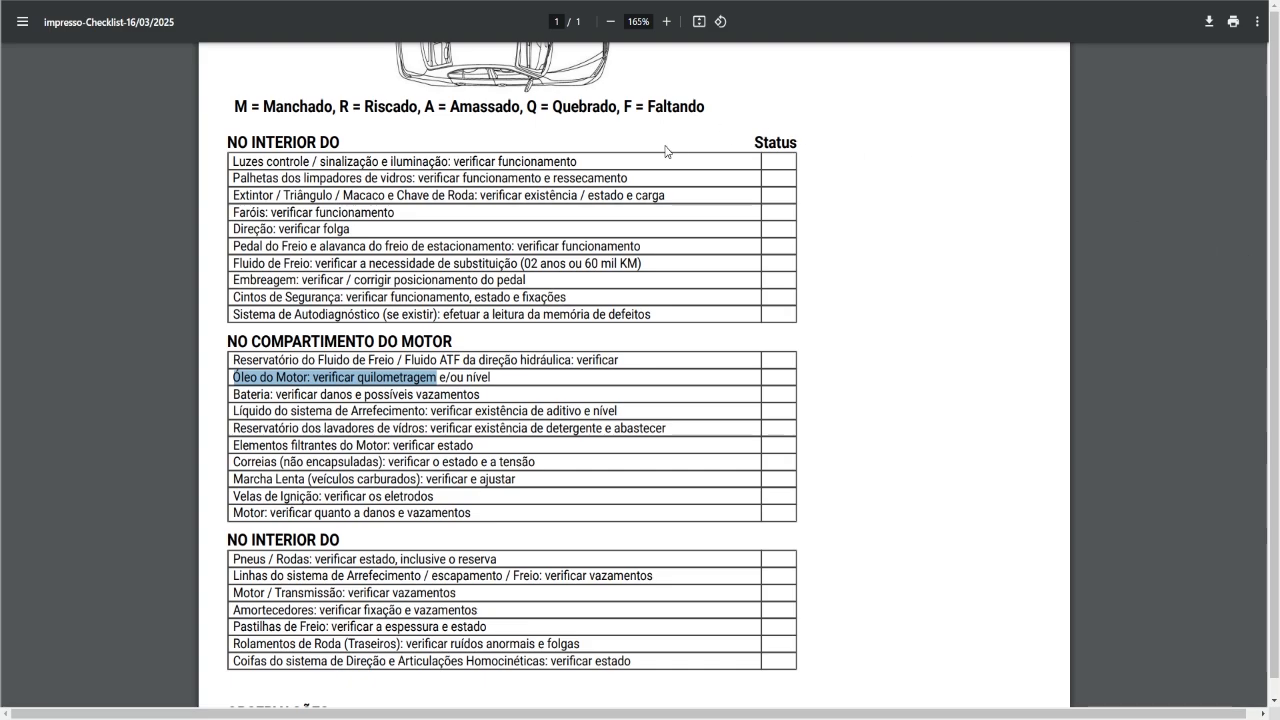
{"action": "scroll", "coordinate": [669, 152], "scroll_direction": "up", "scroll_amount": 3}
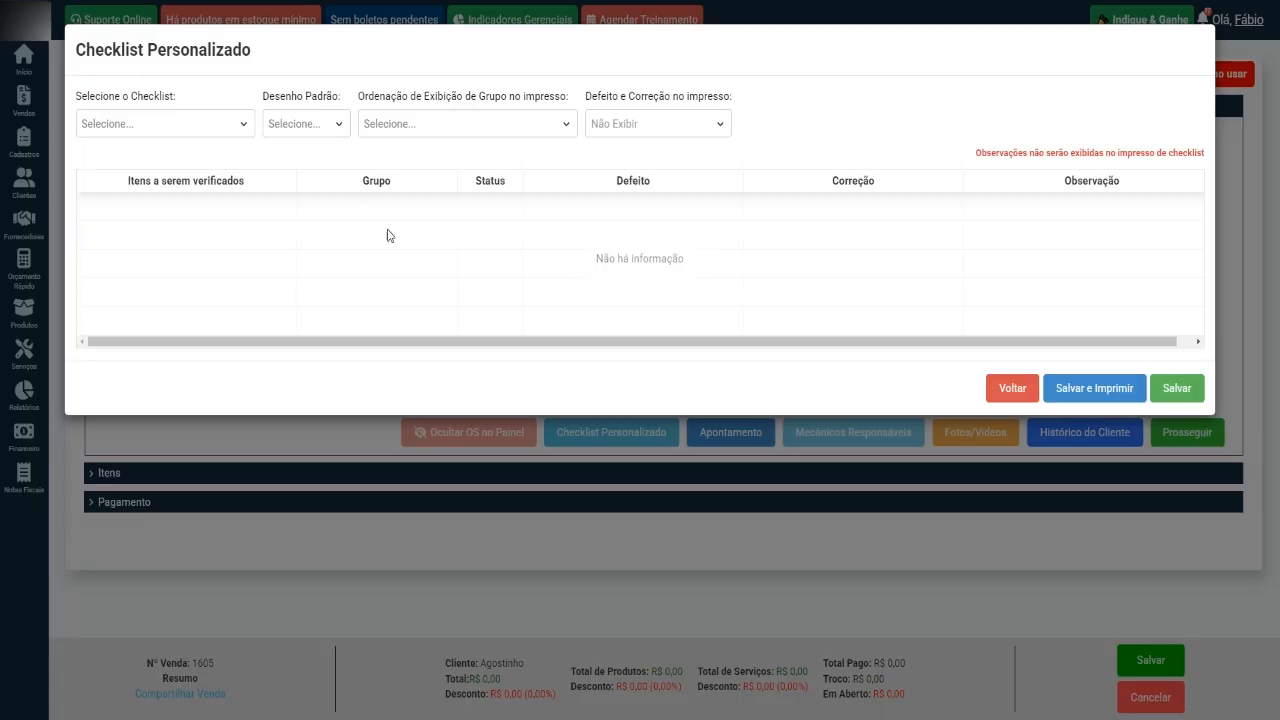
{"action": "left_click", "coordinate": [1009, 398]}
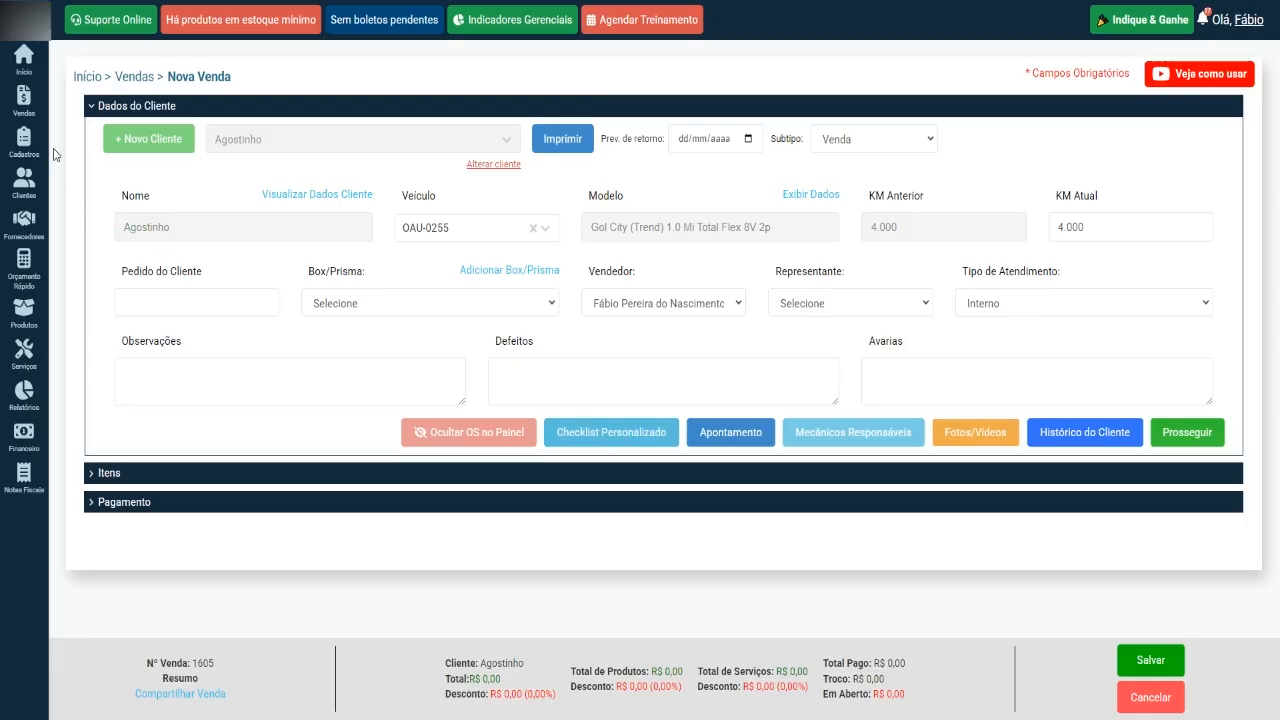
Leave the sale and open the Defeitos registry belonging to Checklist Personalizado.
{"action": "mouse_move", "coordinate": [22, 136]}
{"action": "mouse_move", "coordinate": [98, 236]}
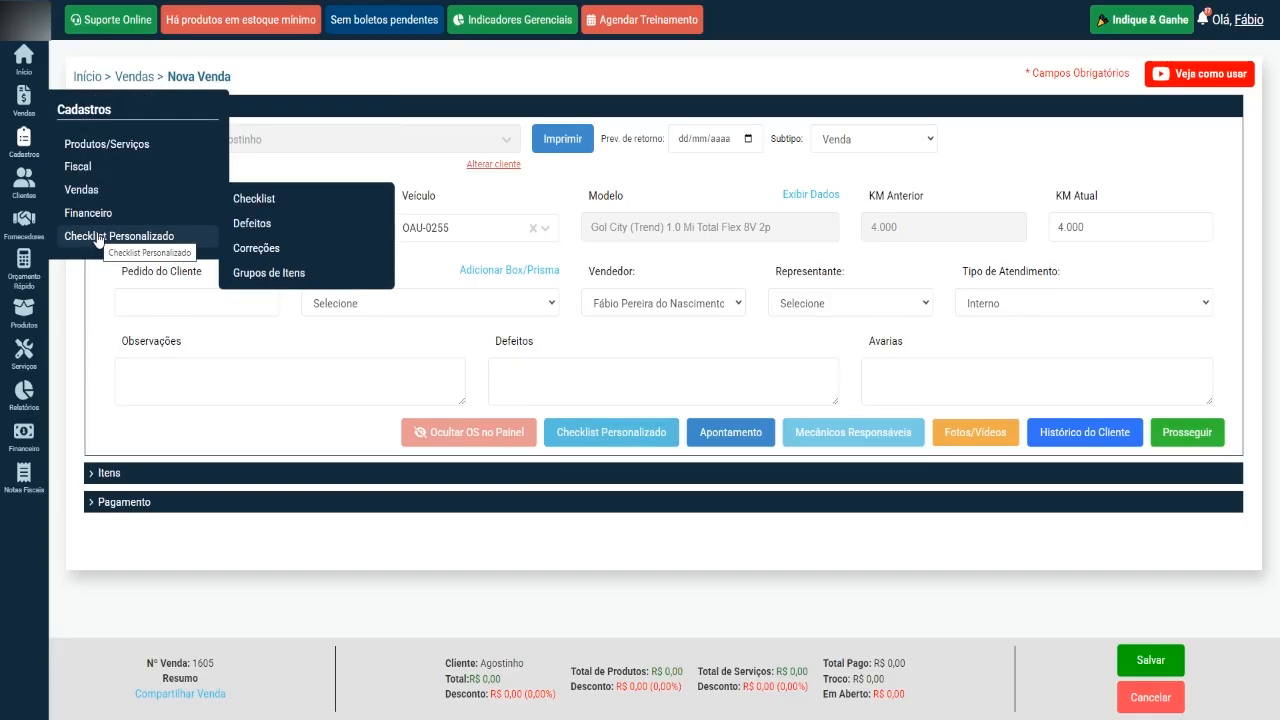
{"action": "left_click", "coordinate": [24, 57]}
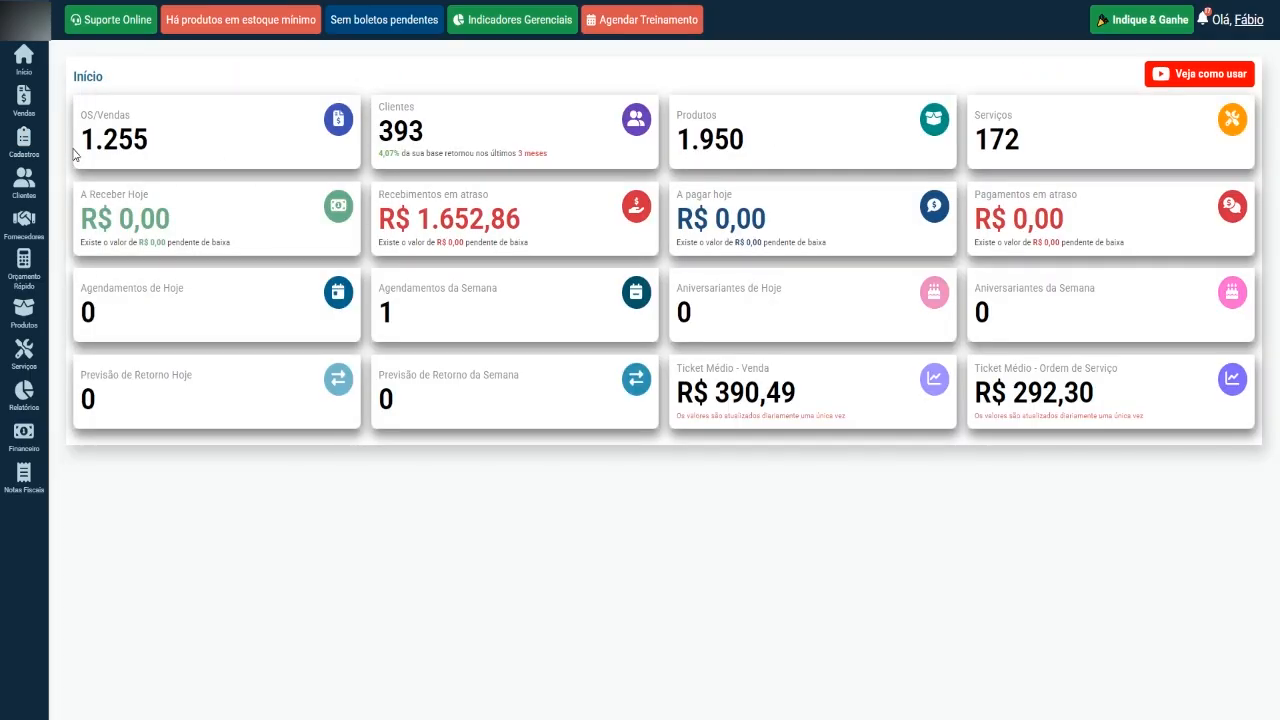
{"action": "mouse_move", "coordinate": [20, 148]}
{"action": "mouse_move", "coordinate": [131, 240]}
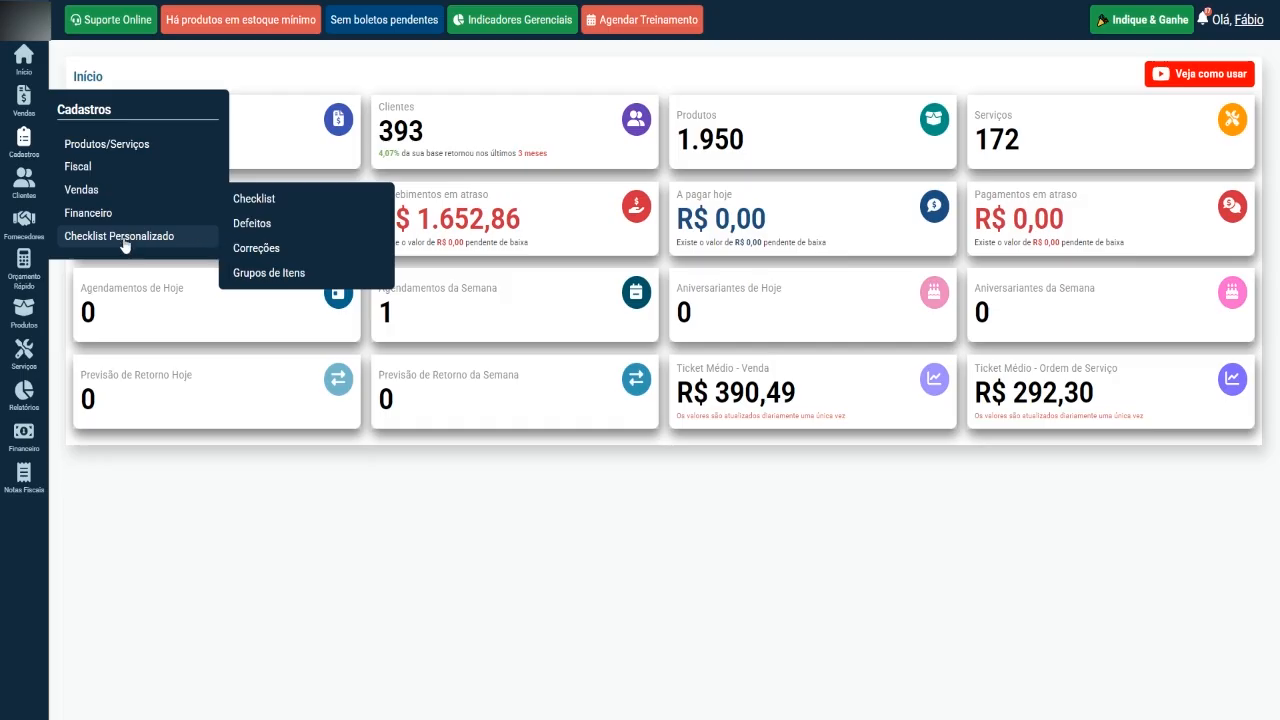
{"action": "left_click", "coordinate": [280, 207]}
{"action": "mouse_move", "coordinate": [24, 140]}
{"action": "mouse_move", "coordinate": [154, 236]}
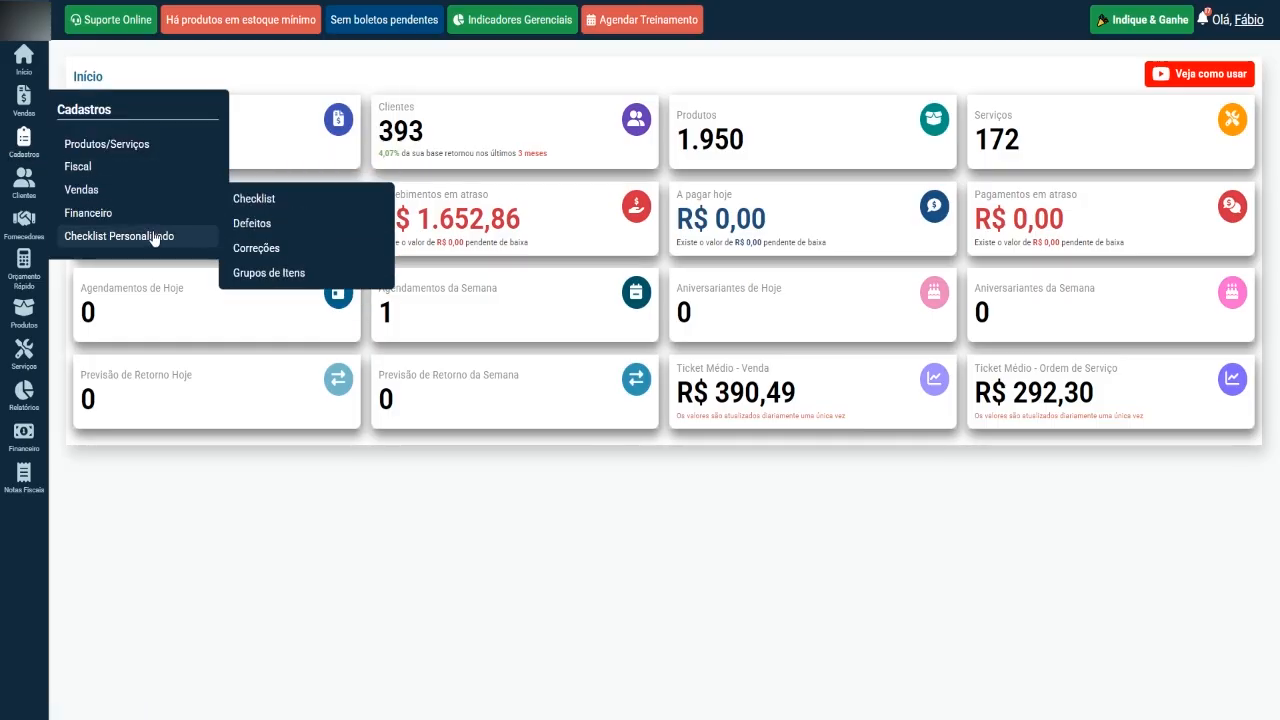
{"action": "left_click", "coordinate": [258, 228]}
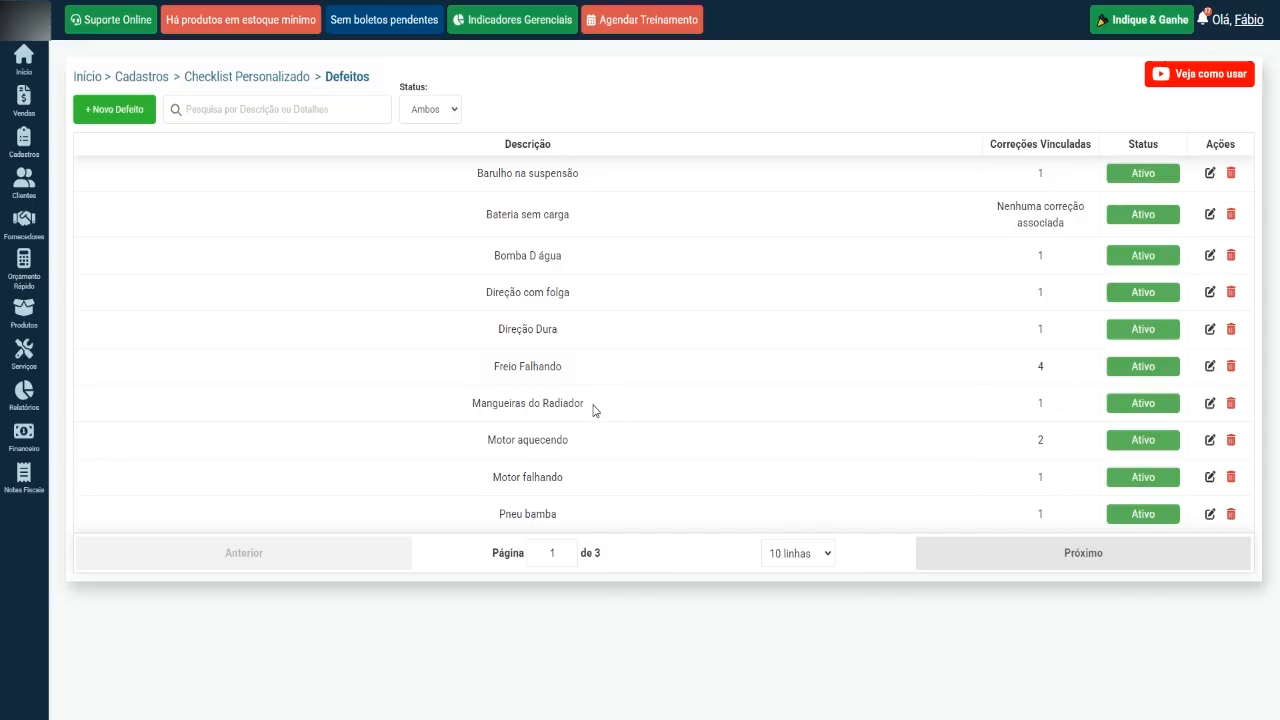
Review the registered defects across all pages of the list and return to the first page.
{"action": "left_click_drag", "start_coordinate": [593, 410], "coordinate": [457, 403]}
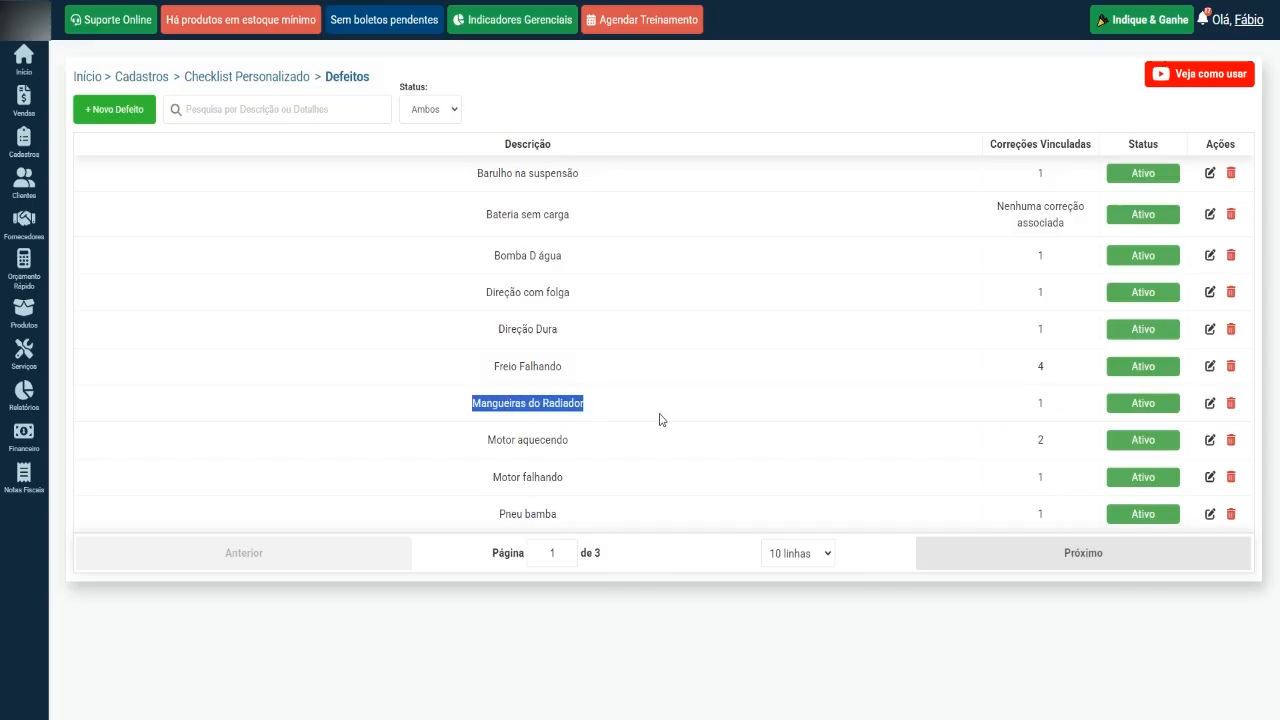
{"action": "left_click", "coordinate": [603, 438]}
{"action": "left_click_drag", "start_coordinate": [603, 438], "coordinate": [477, 440]}
{"action": "left_click", "coordinate": [611, 366]}
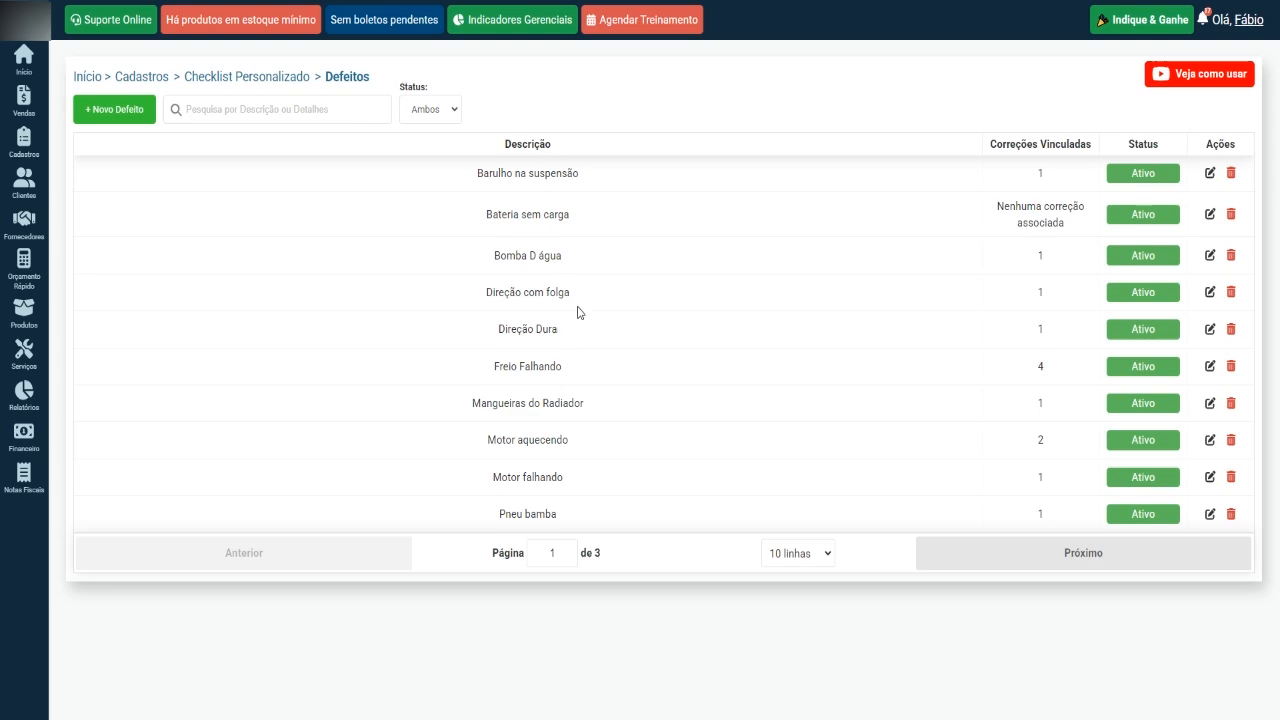
{"action": "left_click_drag", "start_coordinate": [582, 256], "coordinate": [481, 277]}
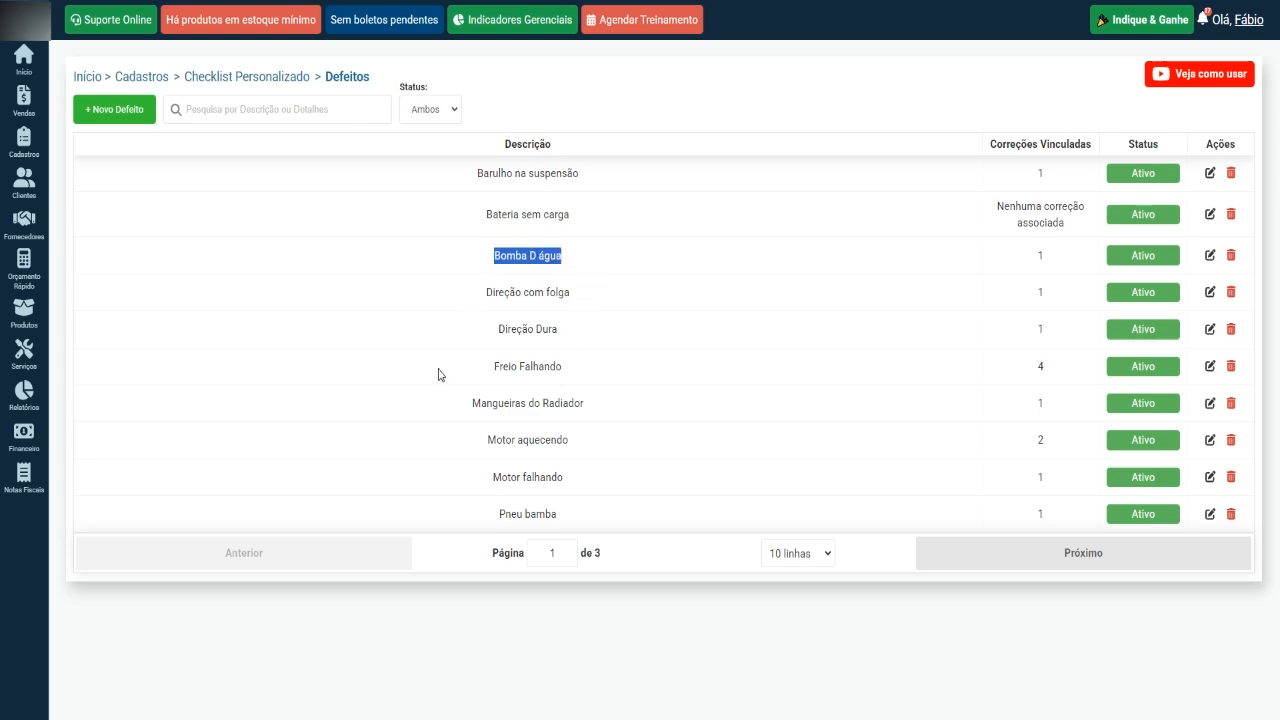
{"action": "left_click", "coordinate": [968, 556]}
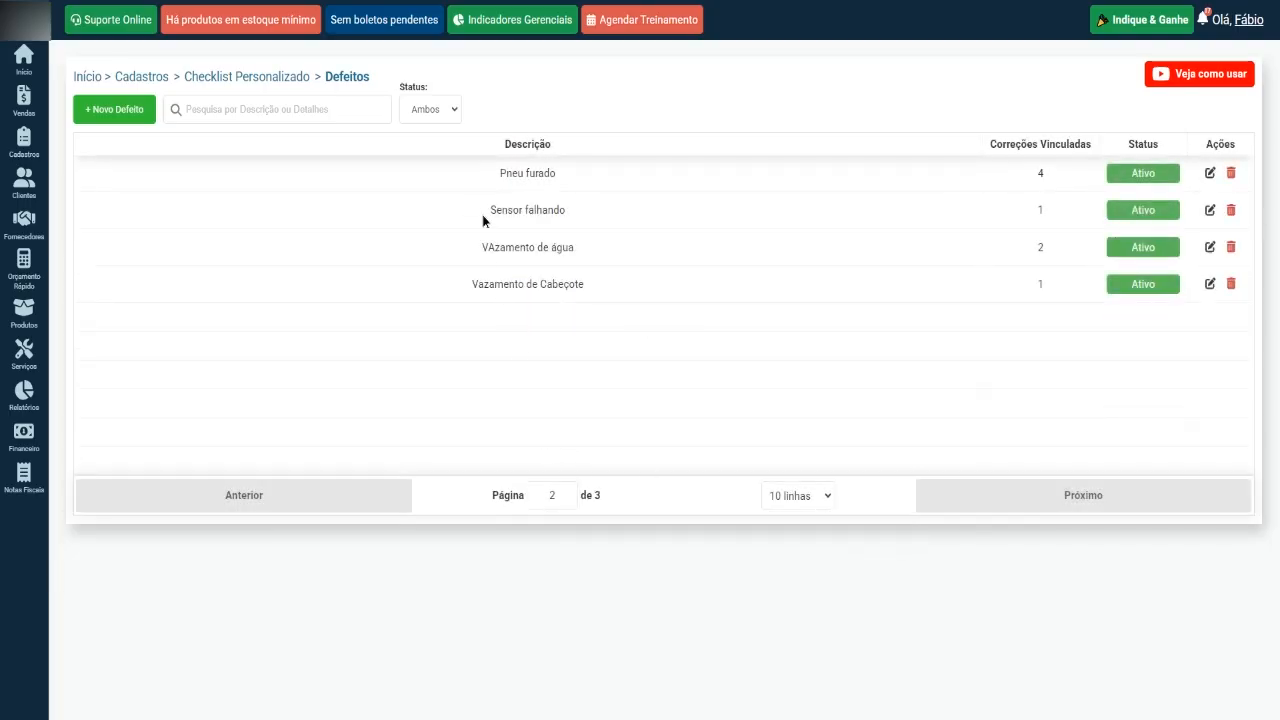
{"action": "triple_click", "coordinate": [503, 247]}
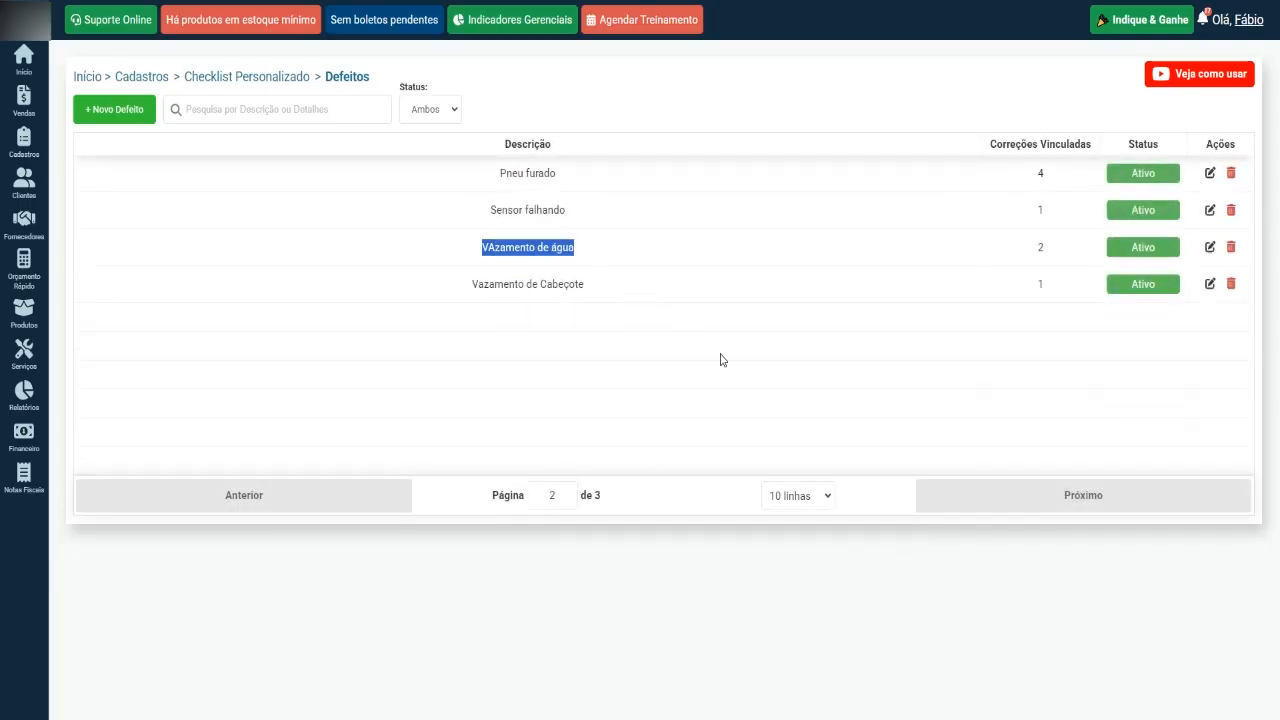
{"action": "left_click", "coordinate": [985, 497]}
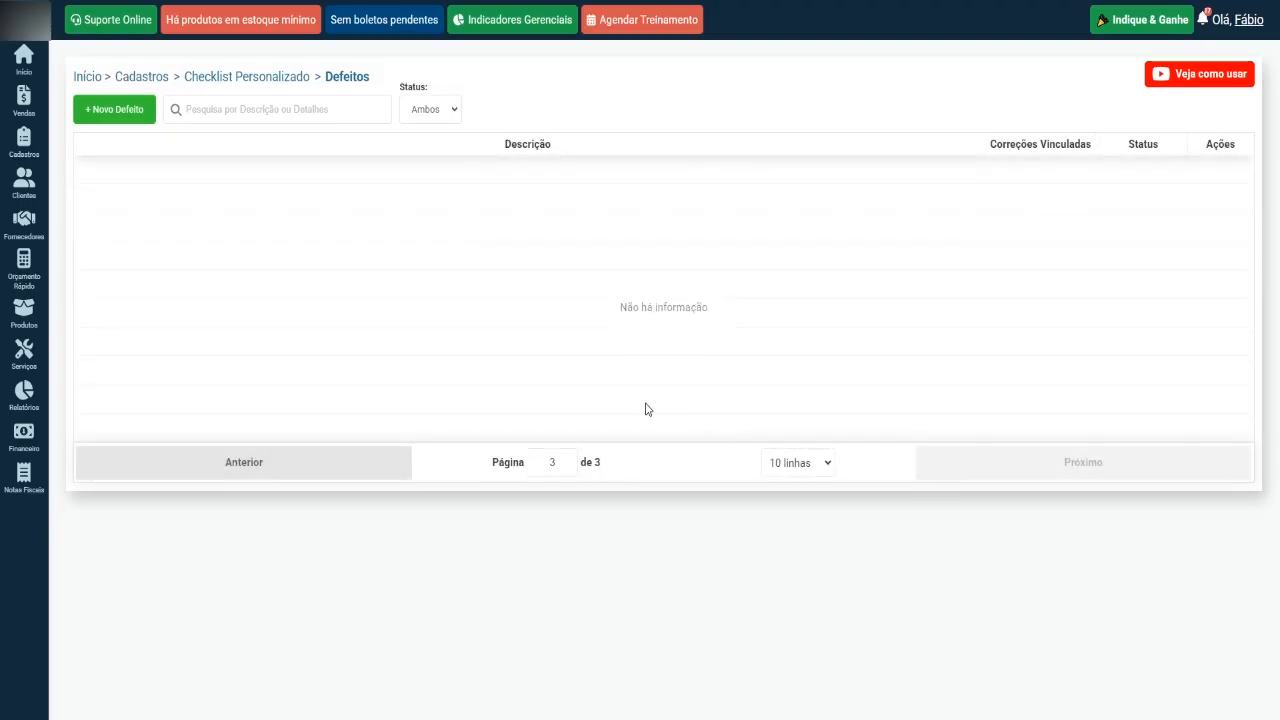
{"action": "left_click", "coordinate": [334, 457]}
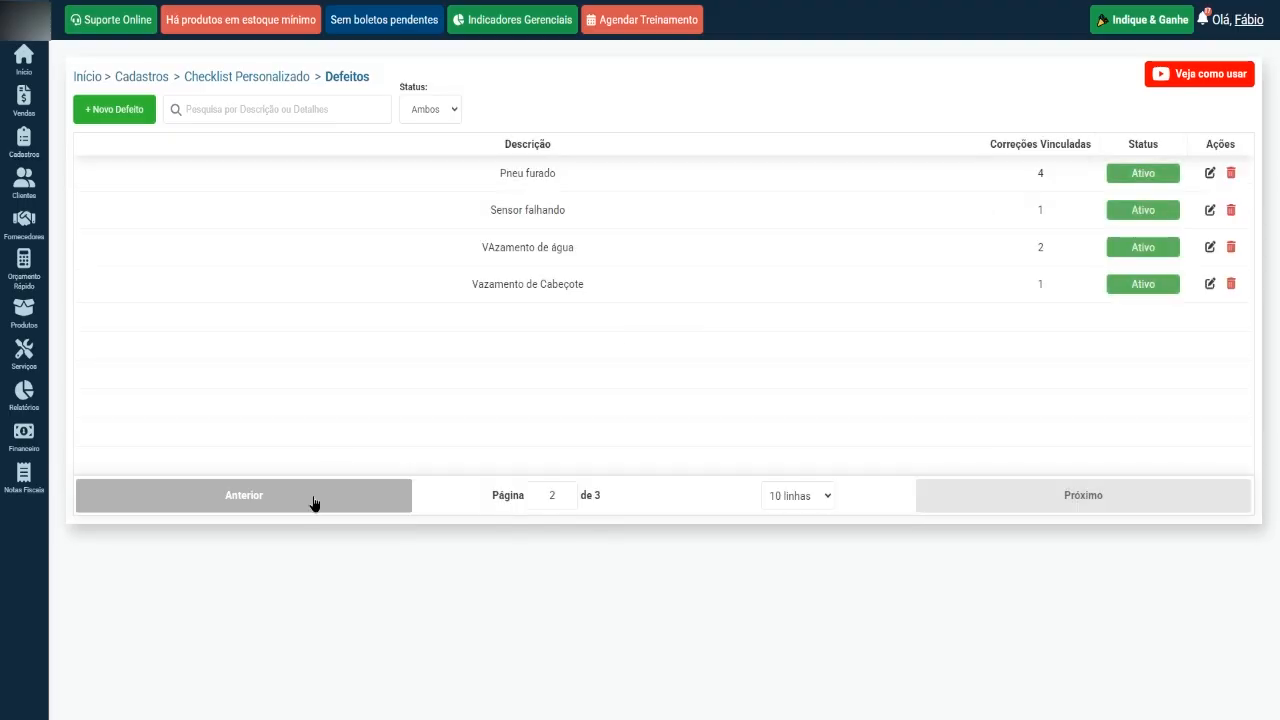
{"action": "left_click", "coordinate": [314, 500]}
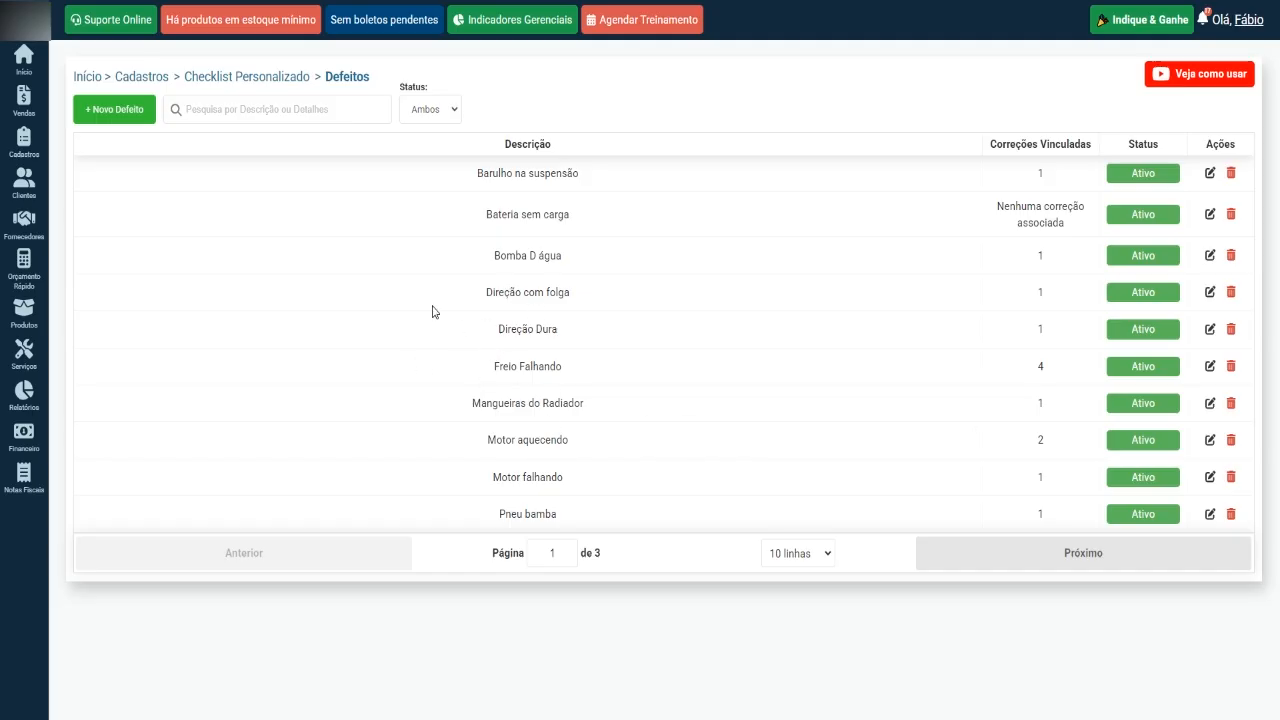
{"action": "left_click", "coordinate": [966, 555]}
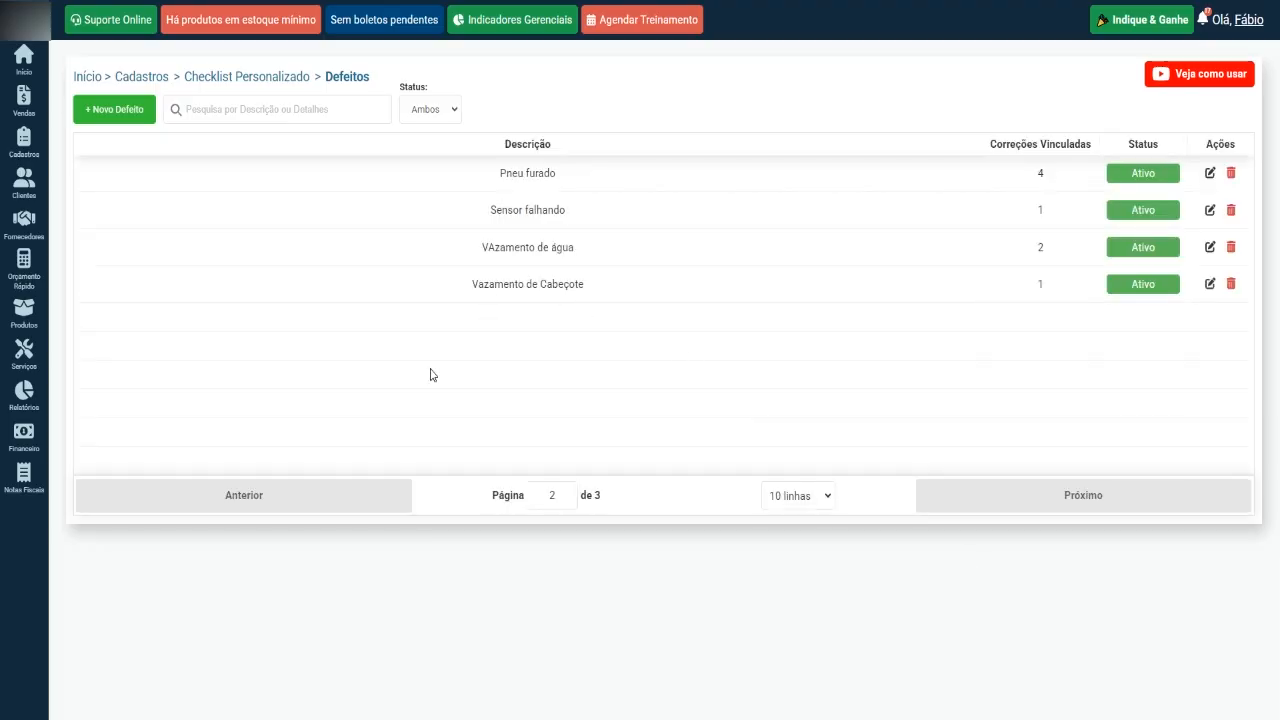
{"action": "left_click", "coordinate": [346, 494]}
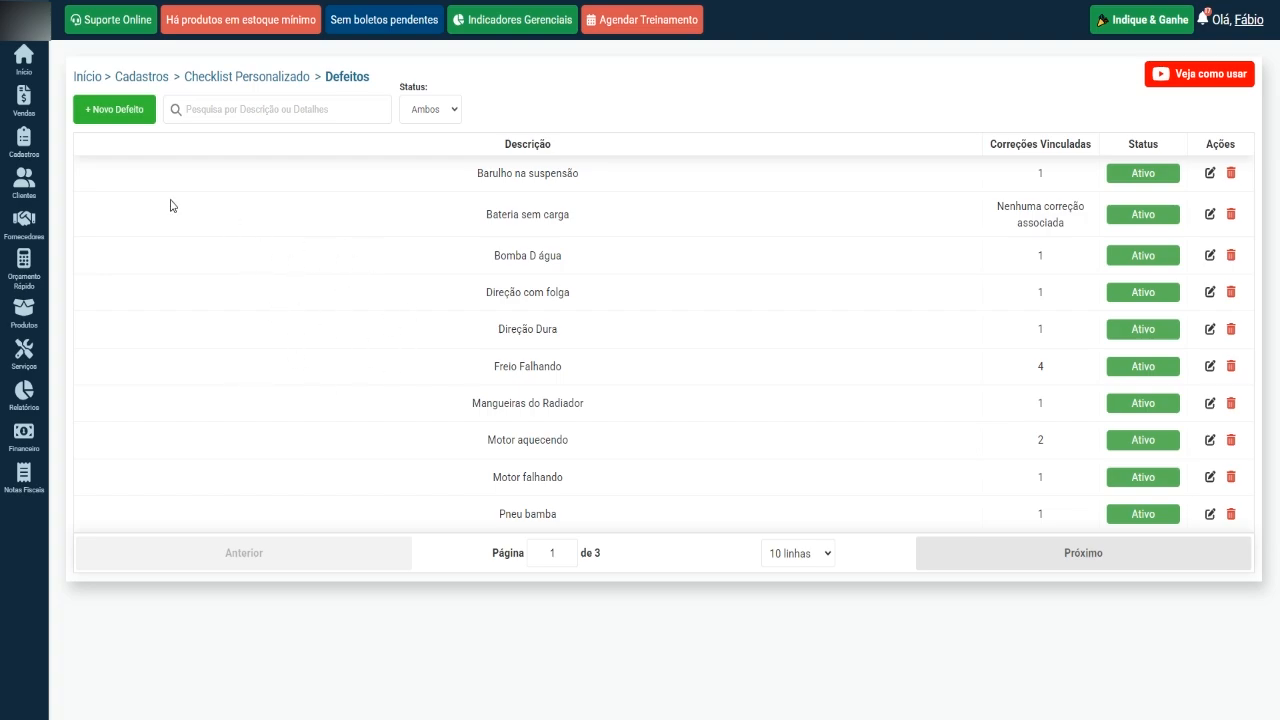
Start a new defect and enter the description "Radiador com Ferrugem".
{"action": "left_click", "coordinate": [114, 112]}
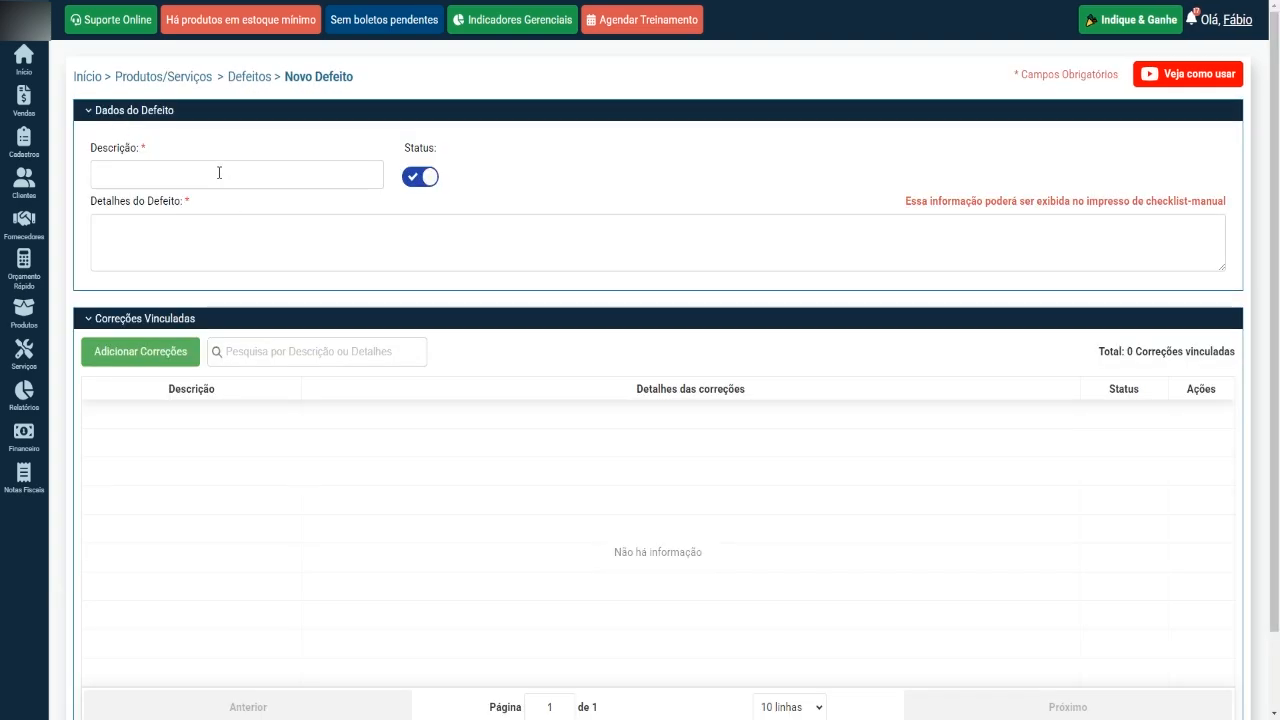
{"action": "left_click", "coordinate": [219, 173]}
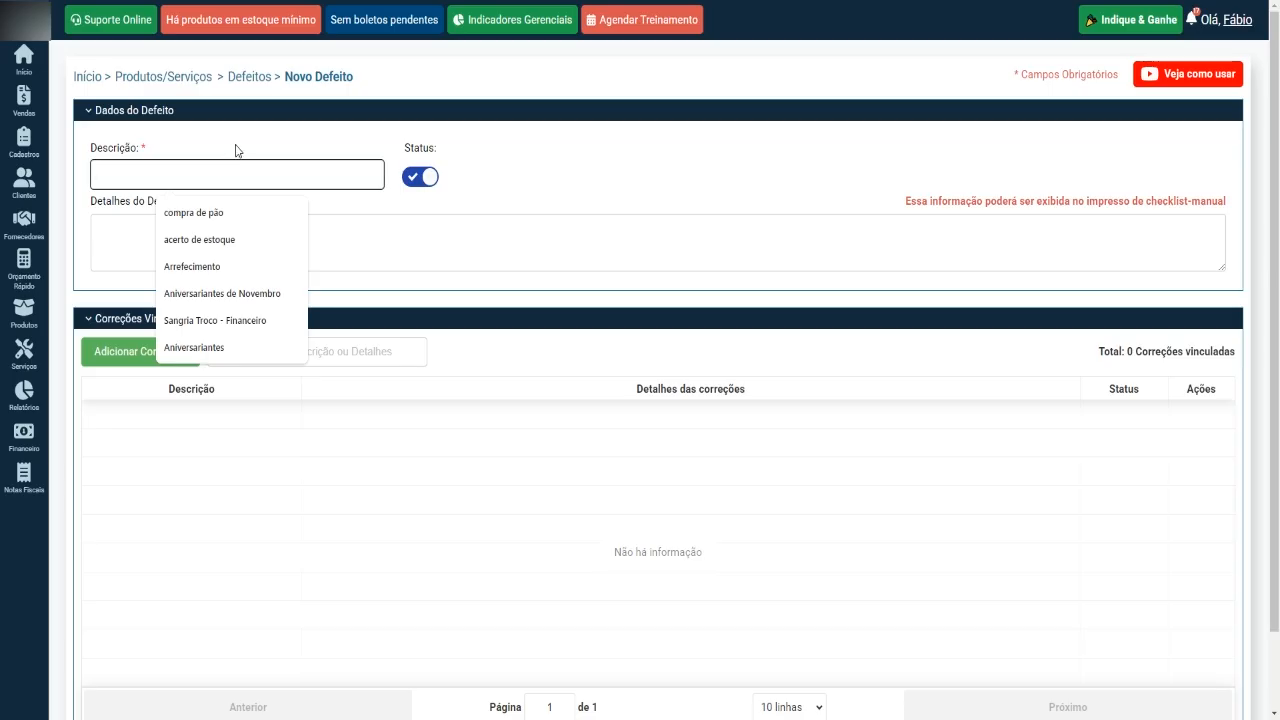
{"action": "type", "text": "Radiador"}
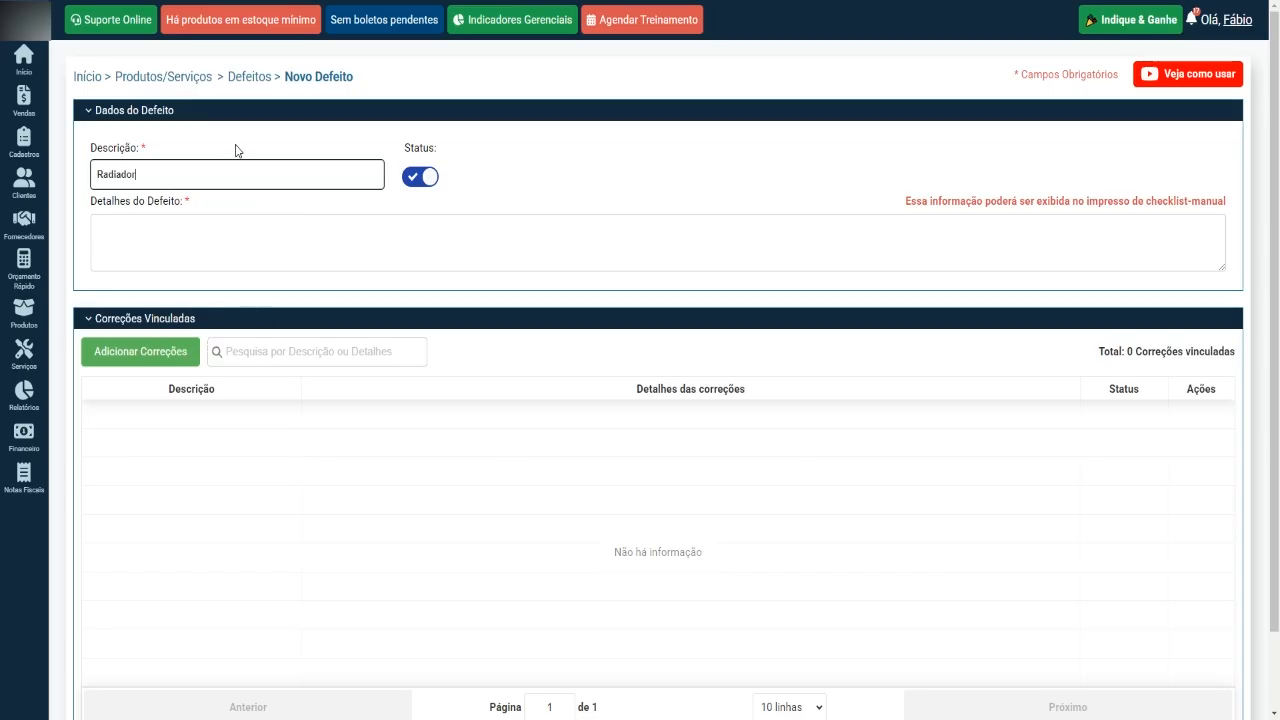
{"action": "type", "text": " com Ferrugem"}
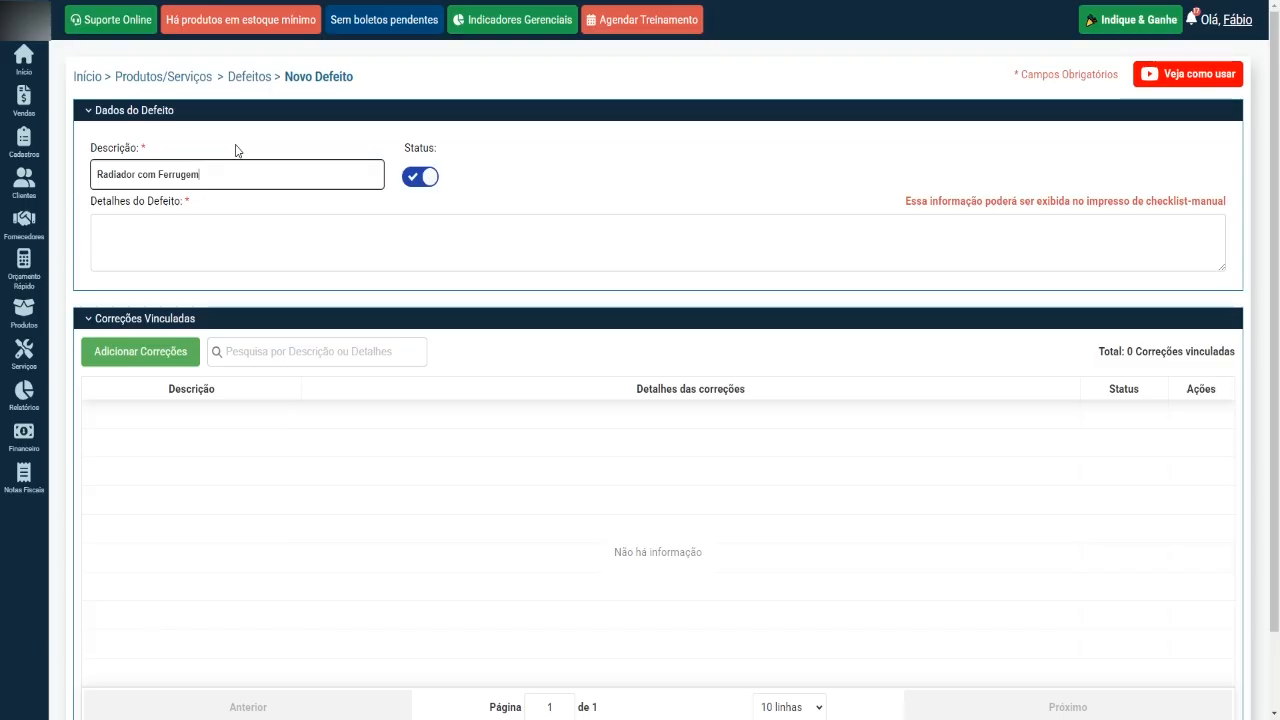
Fill in the defect details with "Precisa trocar aditivos anticongelante do radiador".
{"action": "left_click", "coordinate": [195, 239]}
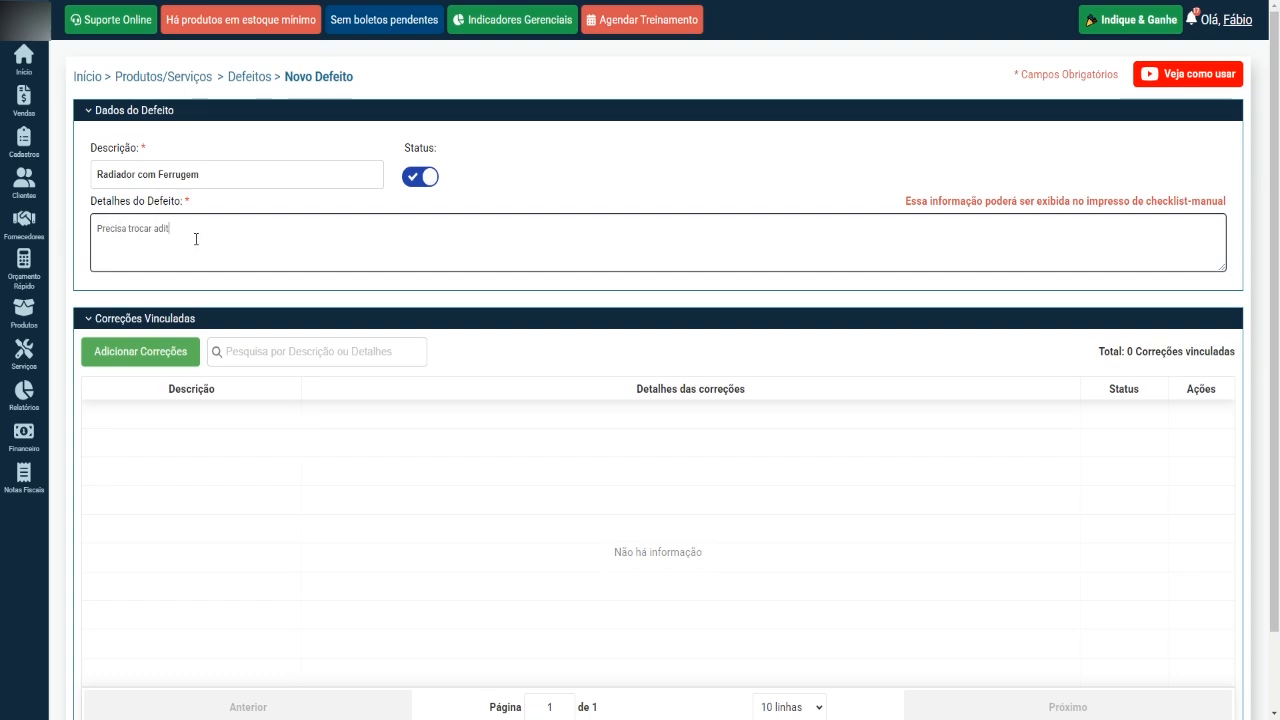
{"action": "type", "text": "ivos"}
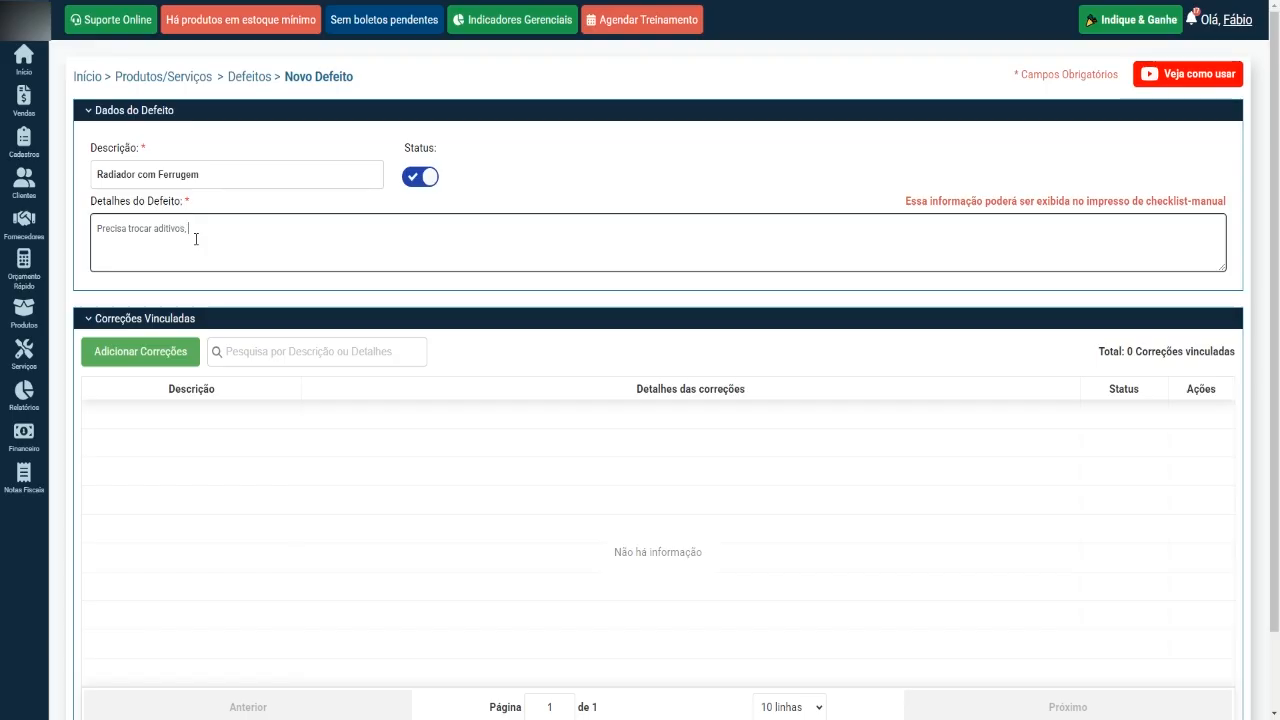
{"action": "type", "text": " anticongelante do radiador"}
Try the spelling suggestion "anticoagulante" for the word "anticongelante" in the defect details.
{"action": "right_click", "coordinate": [208, 234]}
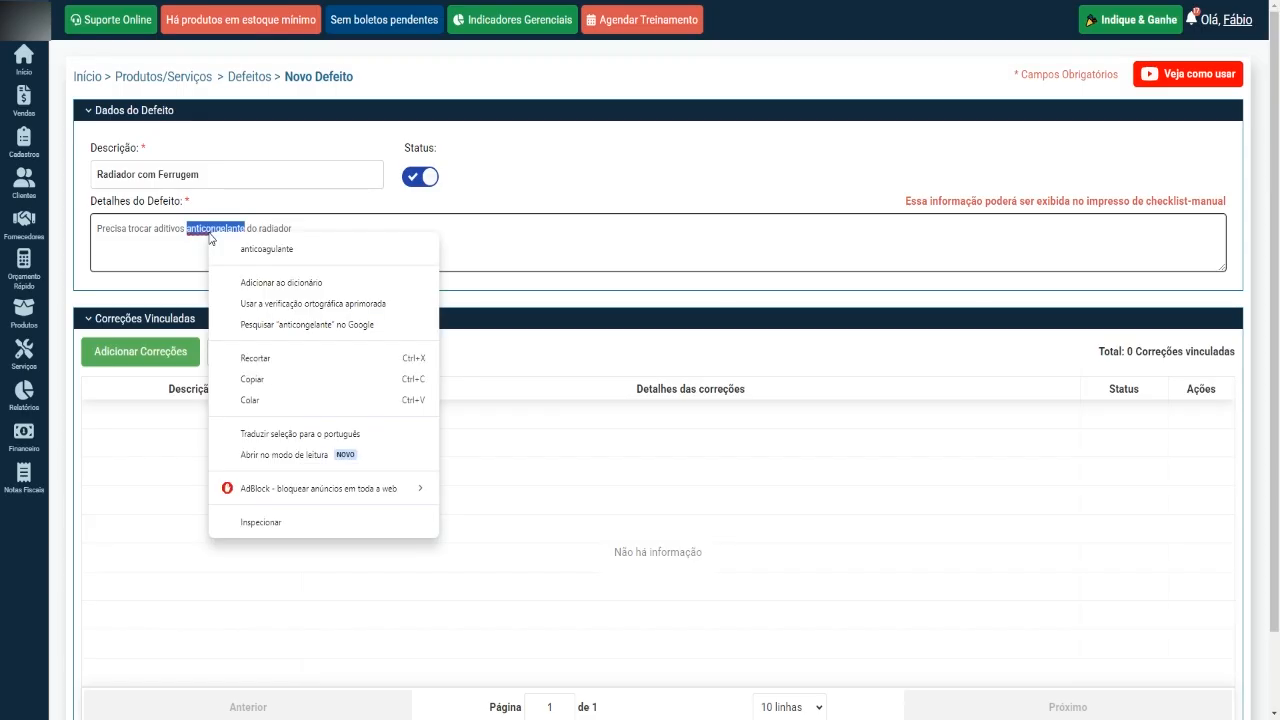
{"action": "left_click", "coordinate": [241, 247]}
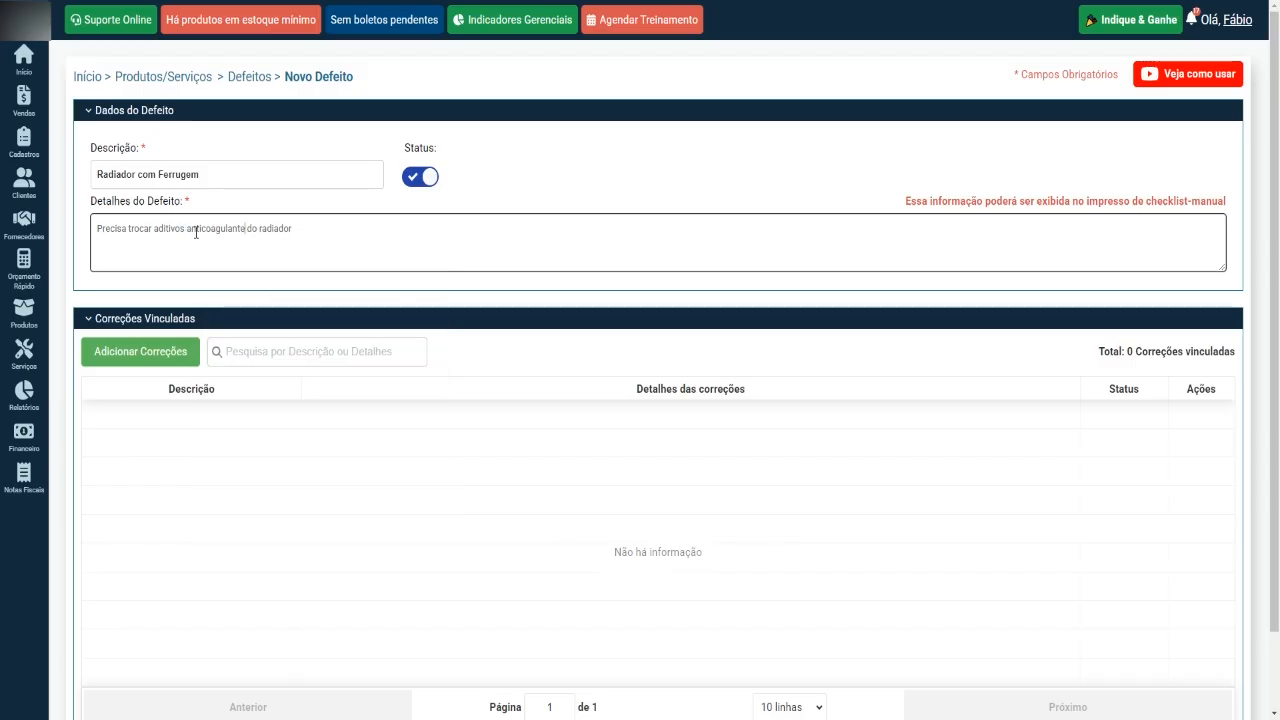
{"action": "left_click_drag", "start_coordinate": [186, 228], "coordinate": [247, 229]}
{"action": "left_click_drag", "start_coordinate": [95, 229], "coordinate": [306, 229]}
{"action": "left_click", "coordinate": [328, 234]}
{"action": "mouse_move", "coordinate": [24, 145]}
{"action": "mouse_move", "coordinate": [104, 188]}
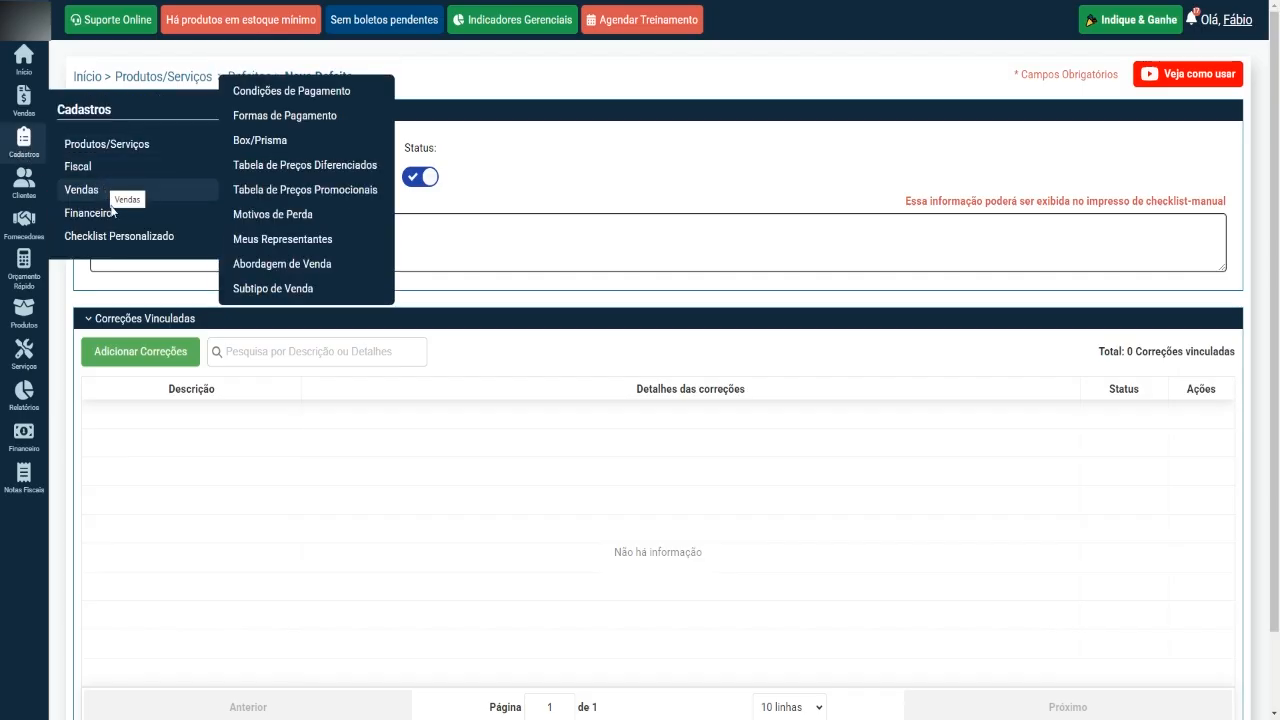
{"action": "mouse_move", "coordinate": [138, 236]}
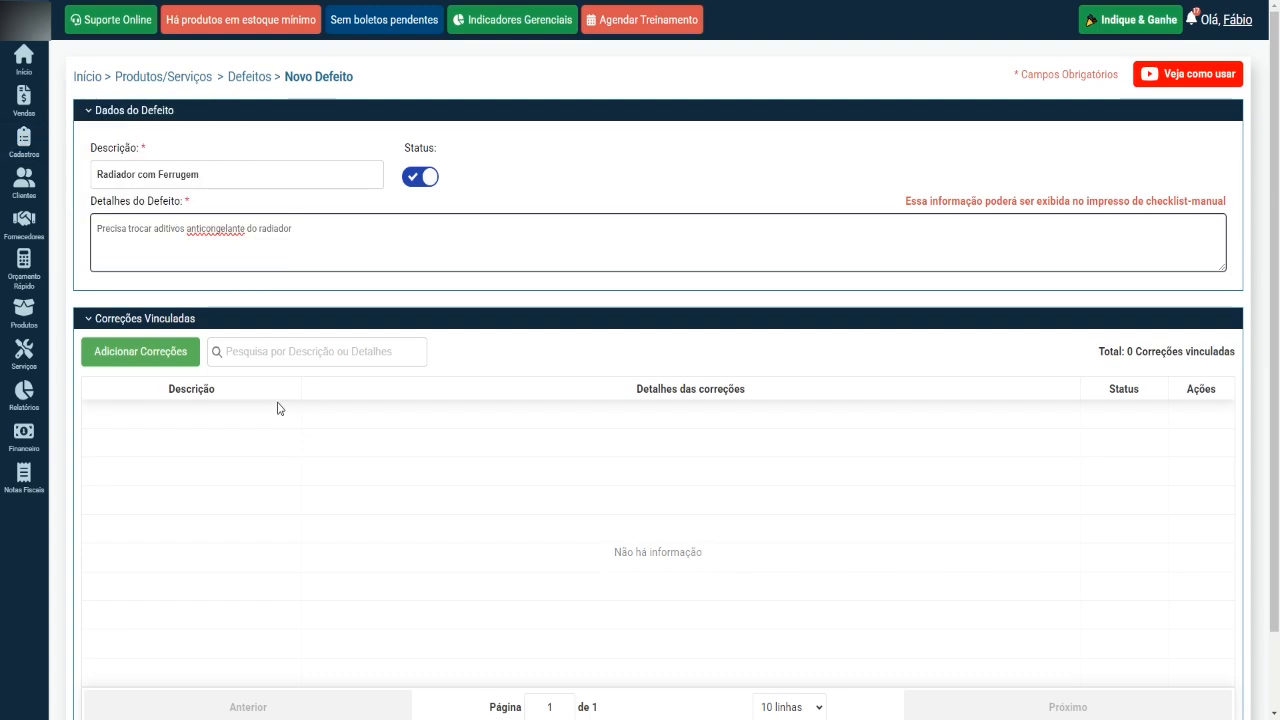
Browse the existing corrections that can be linked to the defect, closing the list without selecting any.
{"action": "scroll", "coordinate": [240, 300], "scroll_direction": "down", "scroll_amount": 1}
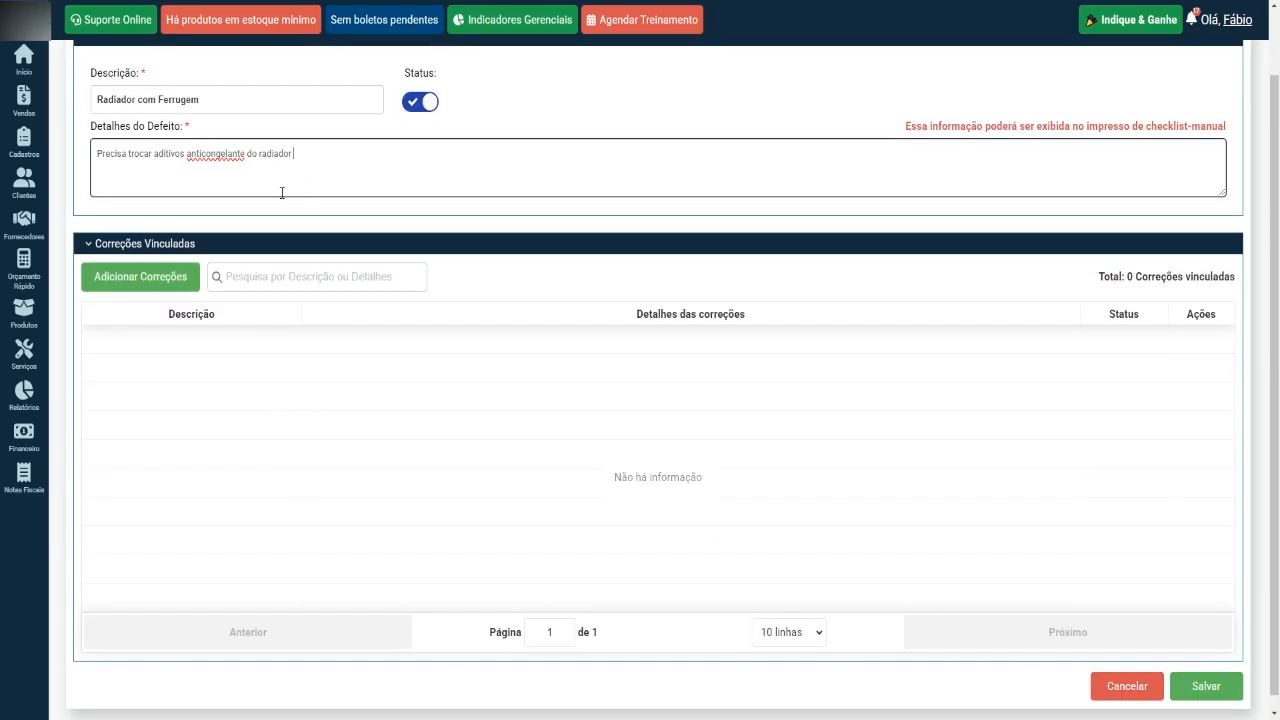
{"action": "left_click", "coordinate": [139, 280]}
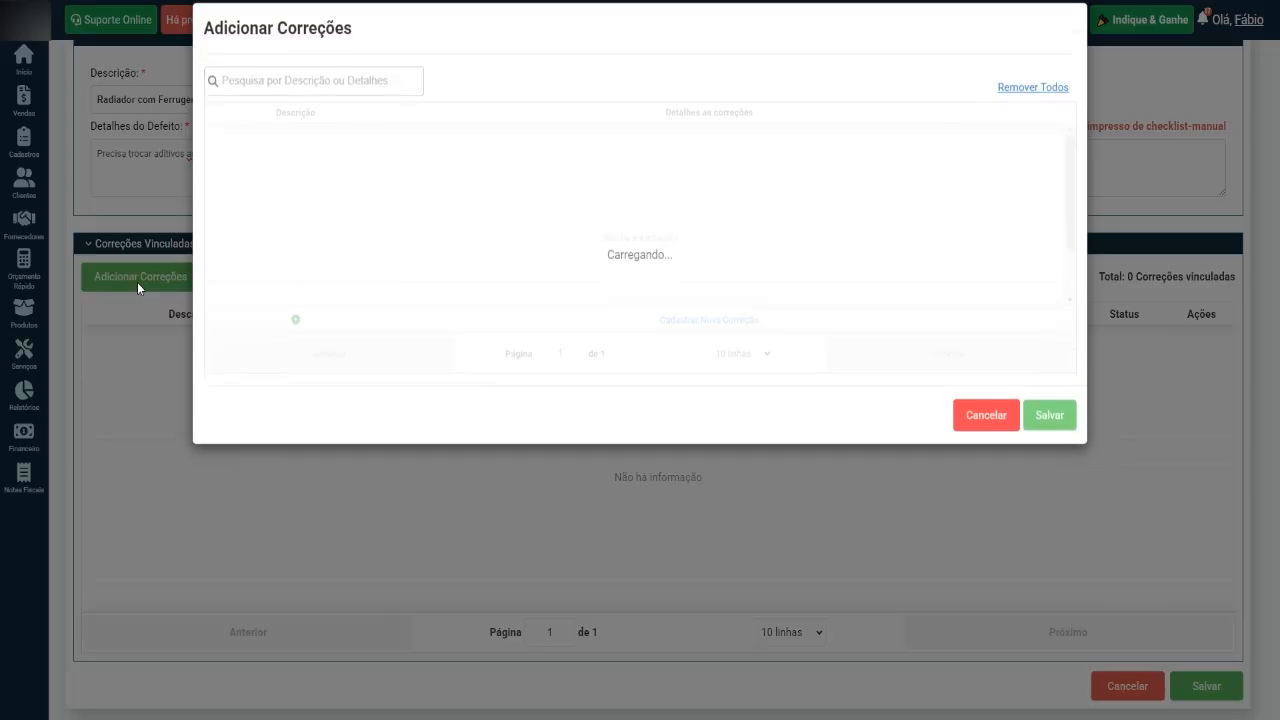
{"action": "left_click", "coordinate": [288, 87]}
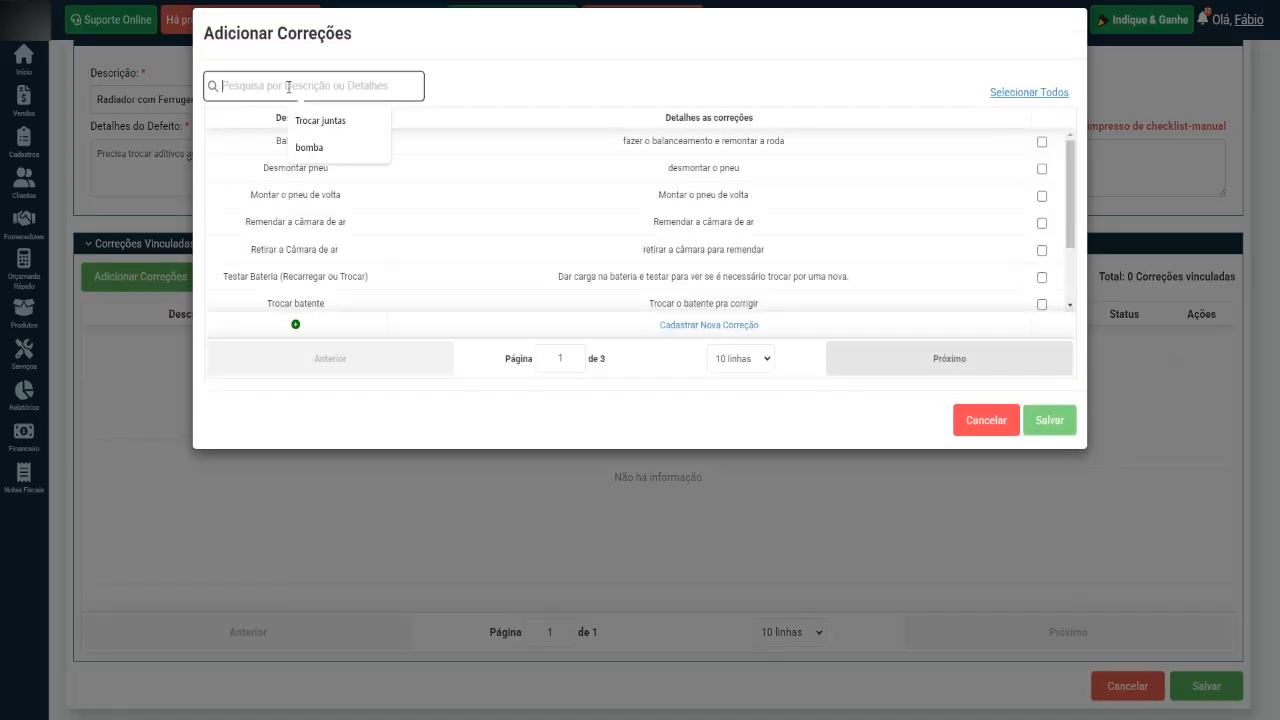
{"action": "left_click", "coordinate": [480, 180]}
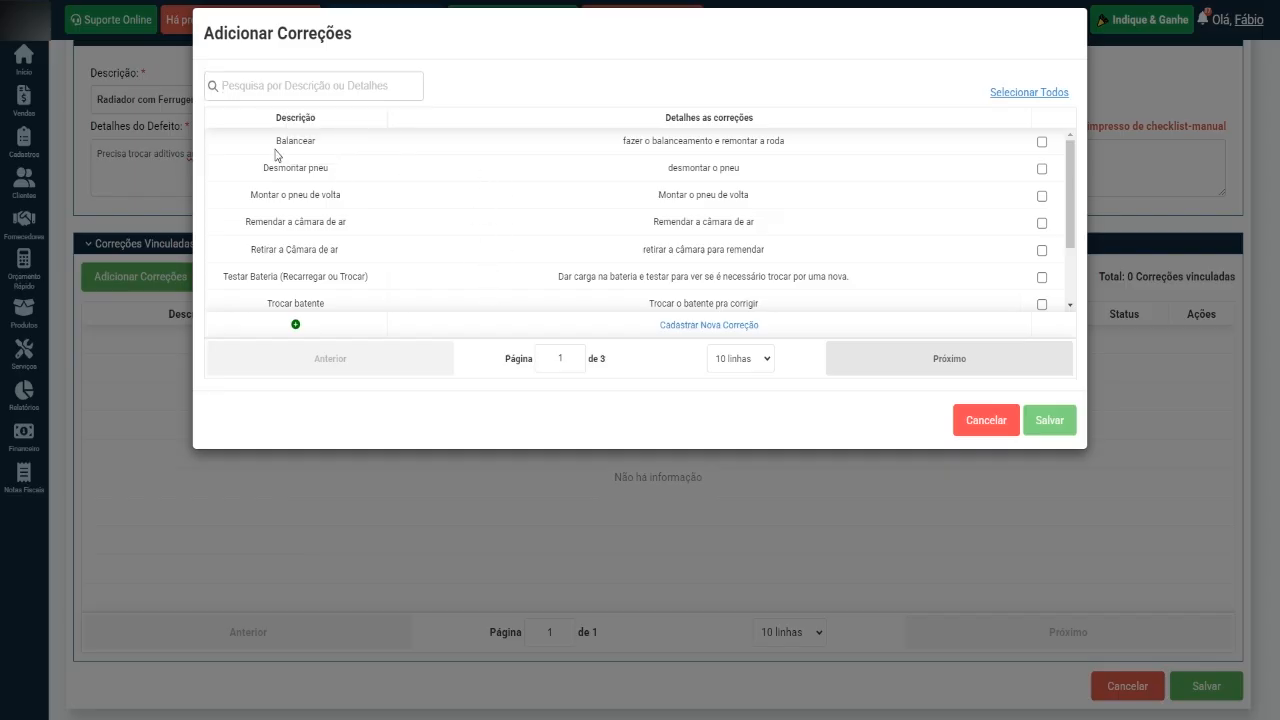
{"action": "scroll", "coordinate": [300, 248], "scroll_direction": "down", "scroll_amount": 3}
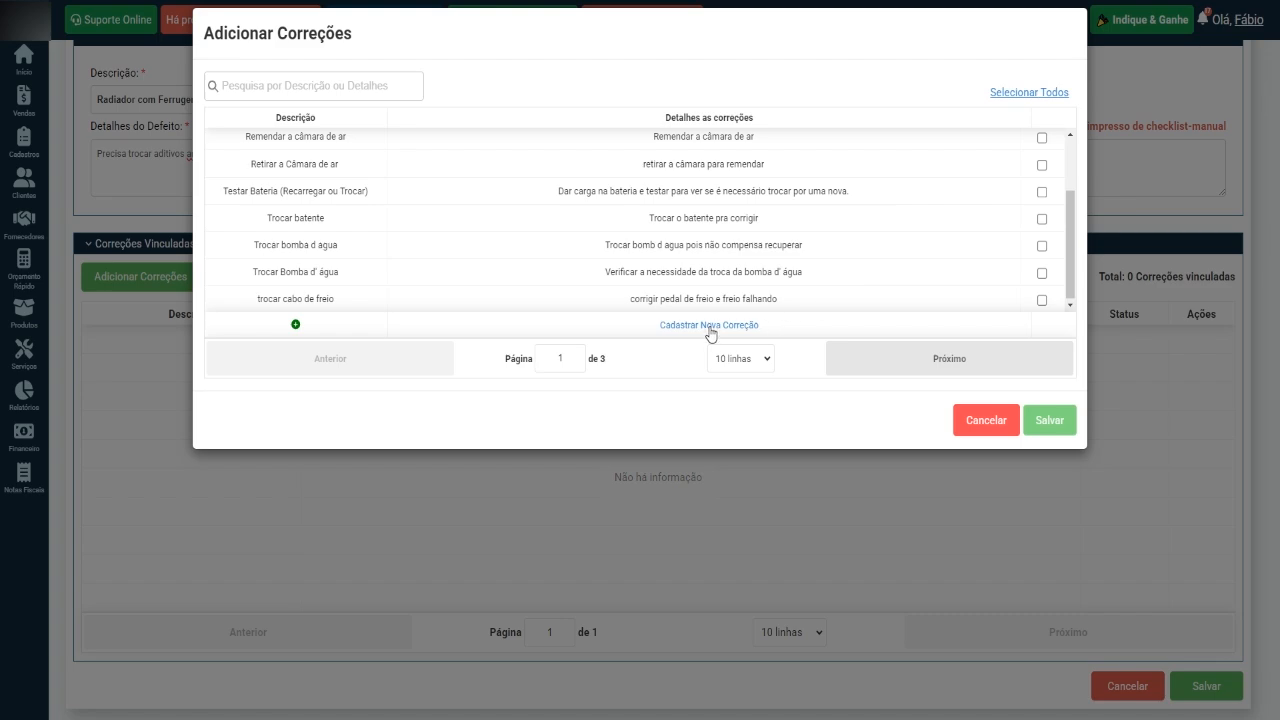
{"action": "left_click", "coordinate": [995, 427]}
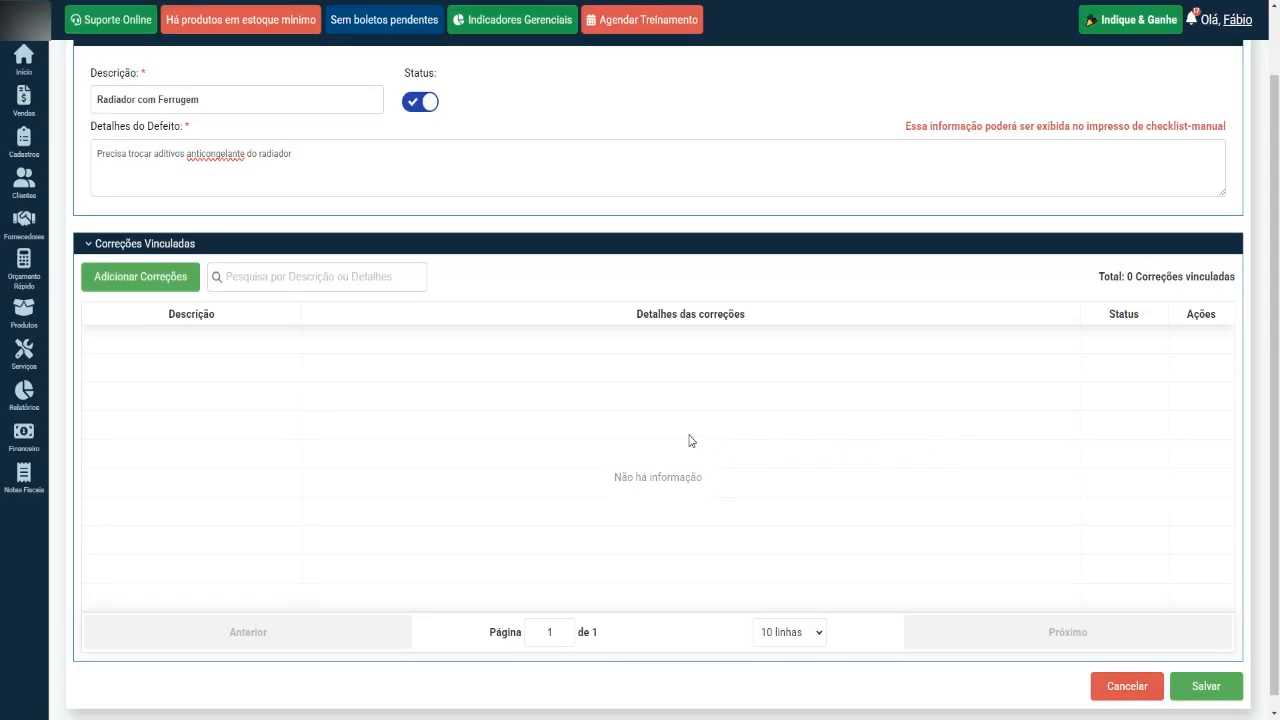
Start registering a new correction for the defect with the description "Sangria e Troca do Aditivo do radiador".
{"action": "left_click", "coordinate": [125, 280]}
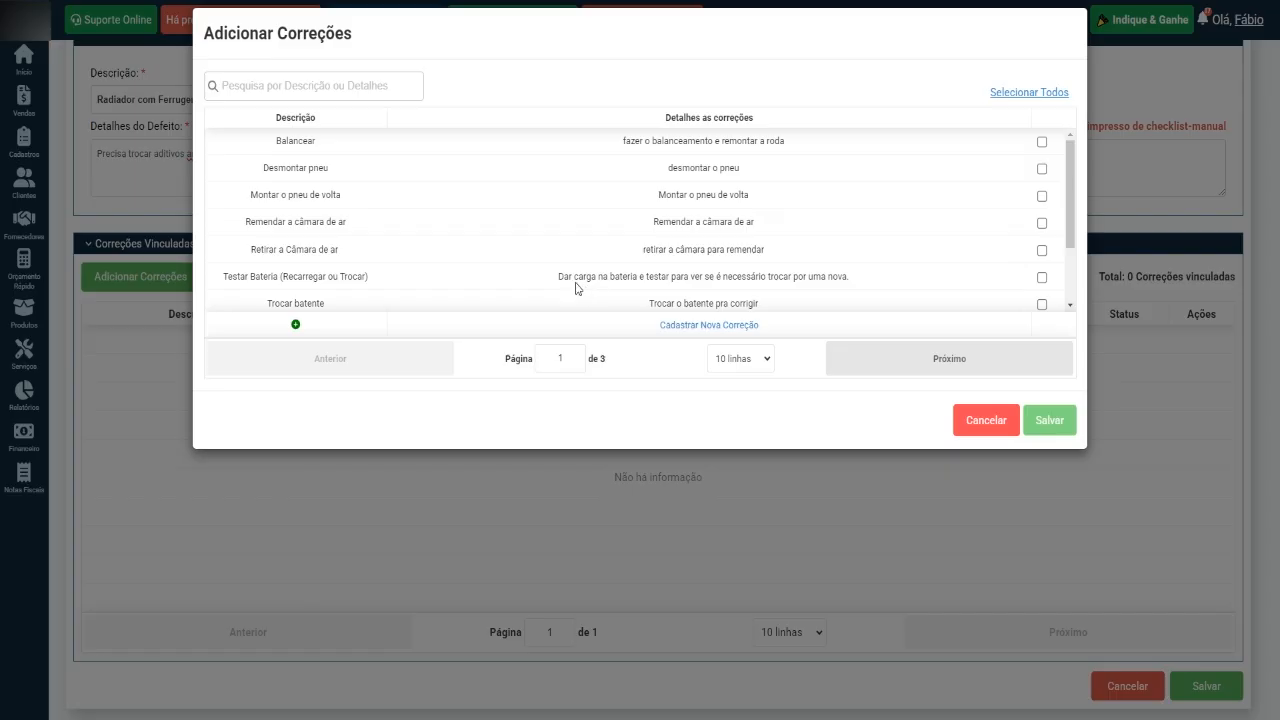
{"action": "left_click", "coordinate": [719, 330]}
{"action": "left_click", "coordinate": [370, 165]}
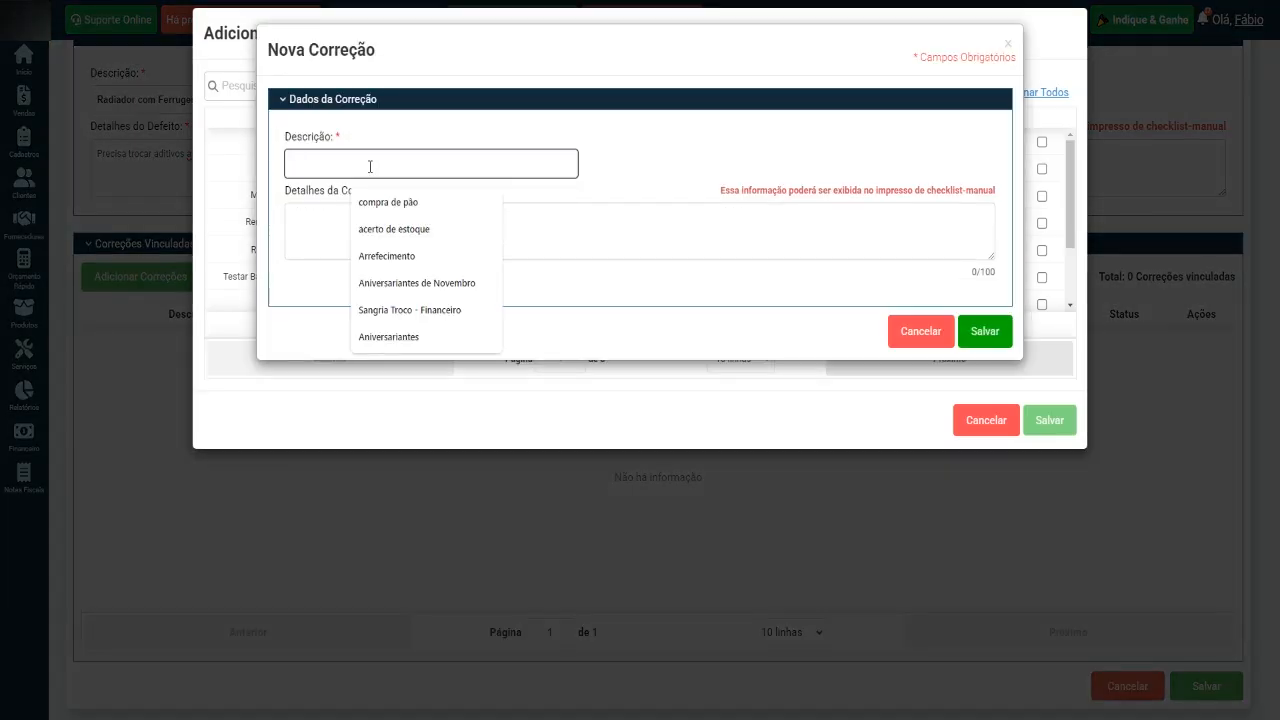
{"action": "type", "text": "Sangria e"}
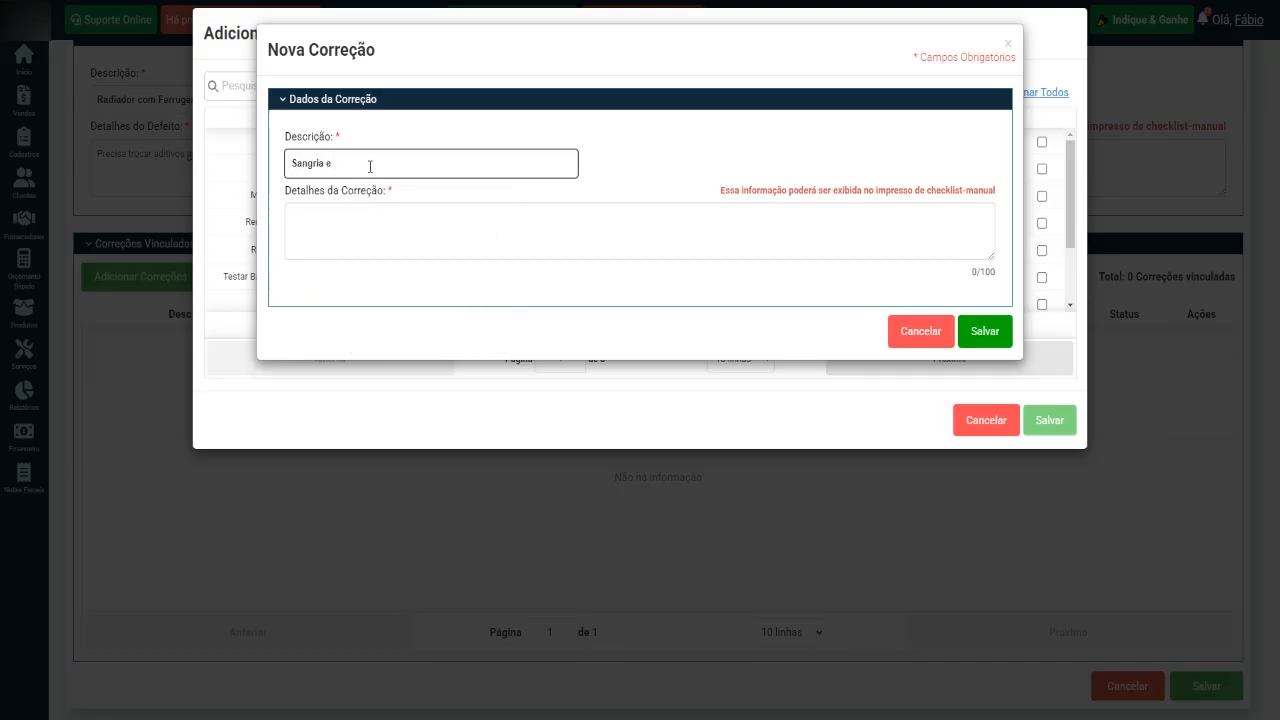
{"action": "type", "text": "Troca do Aditivo do radiador"}
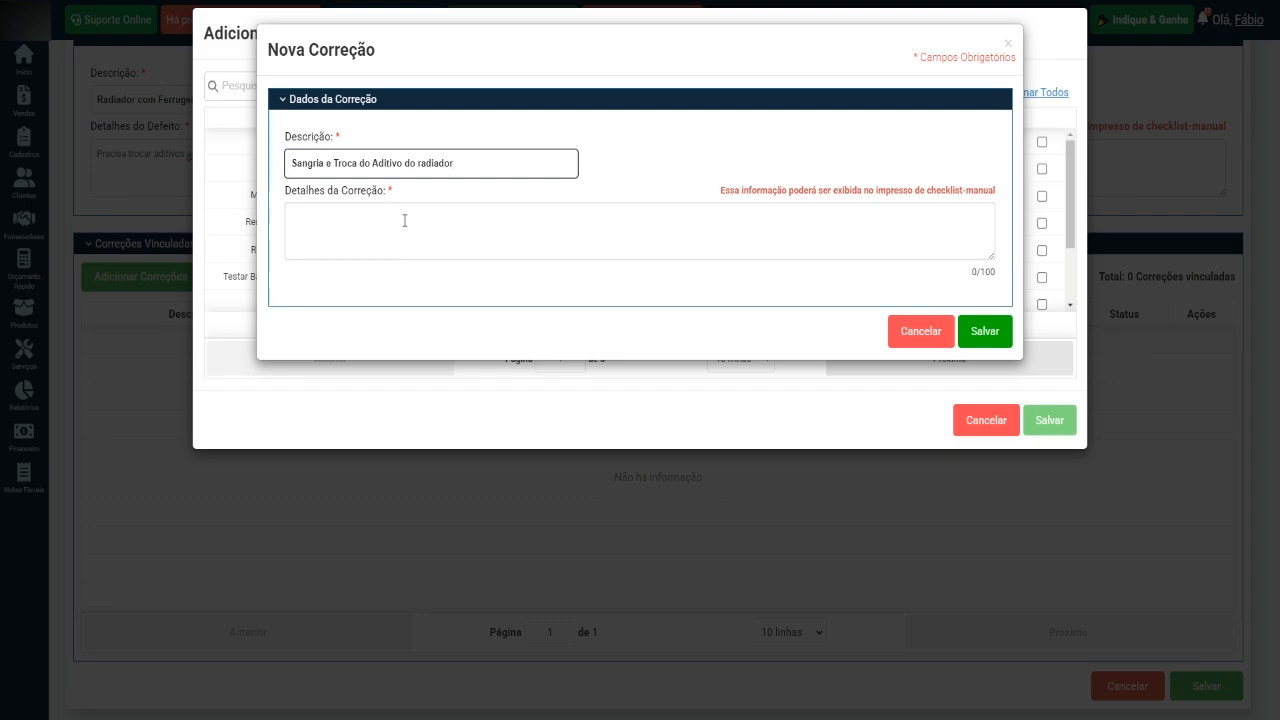
Capitalize the last word of the correction's description so it reads "Sangria e Troca do Aditivo do Radiador".
{"action": "left_click", "coordinate": [405, 220]}
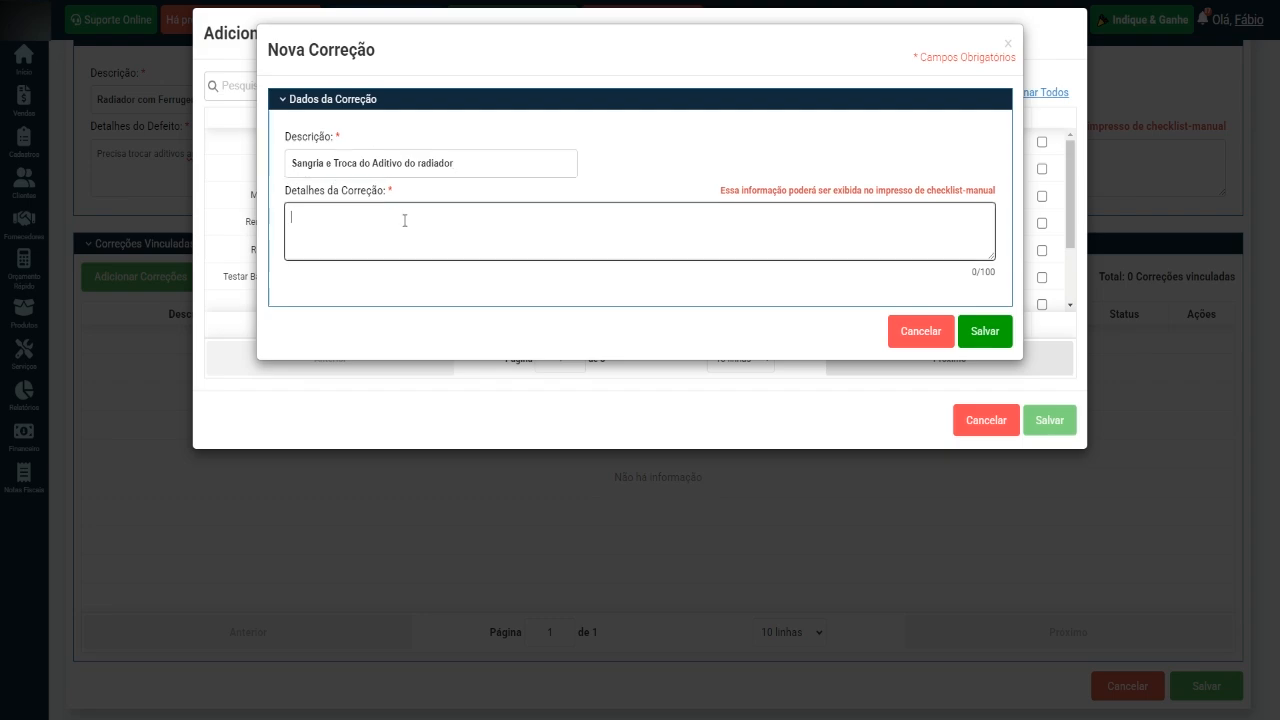
{"action": "left_click", "coordinate": [422, 167]}
{"action": "key", "text": "shift+End"}
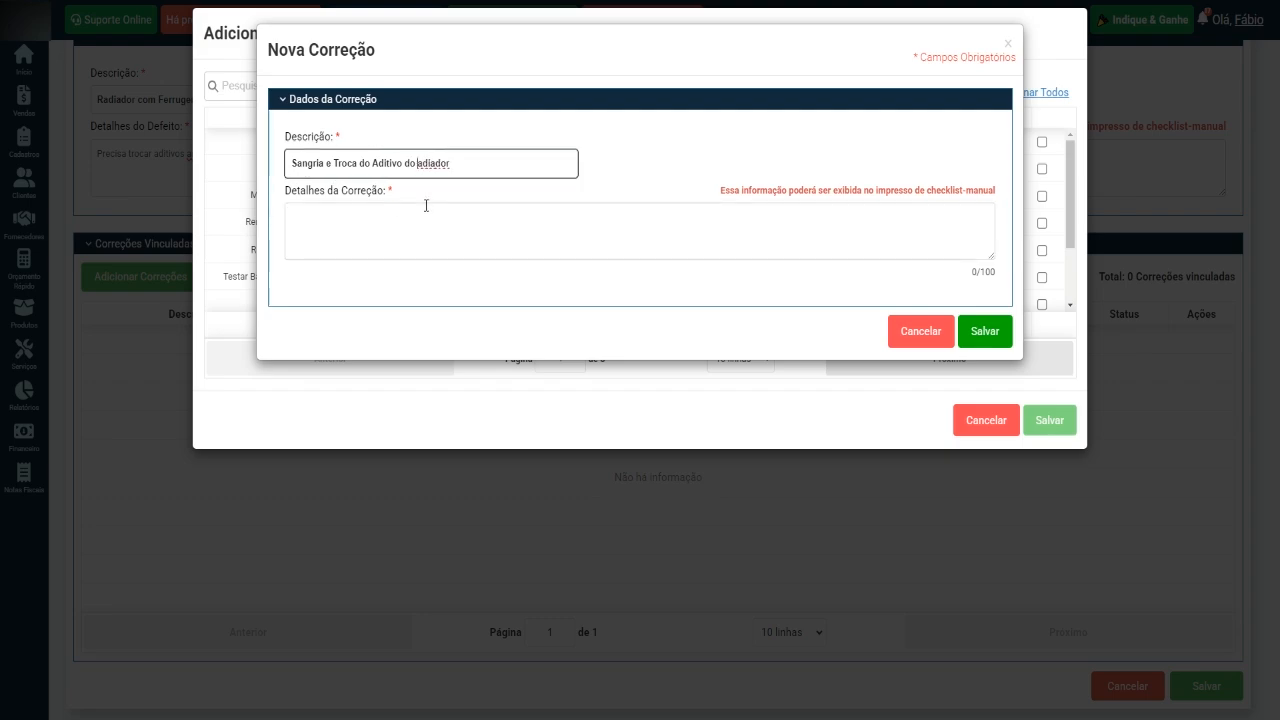
{"action": "type", "text": "Radiador"}
Enter the correction details "Limpeza do sistema, remover o fluido antigo contaminado", fixing the spelling of the last word.
{"action": "left_click", "coordinate": [433, 225]}
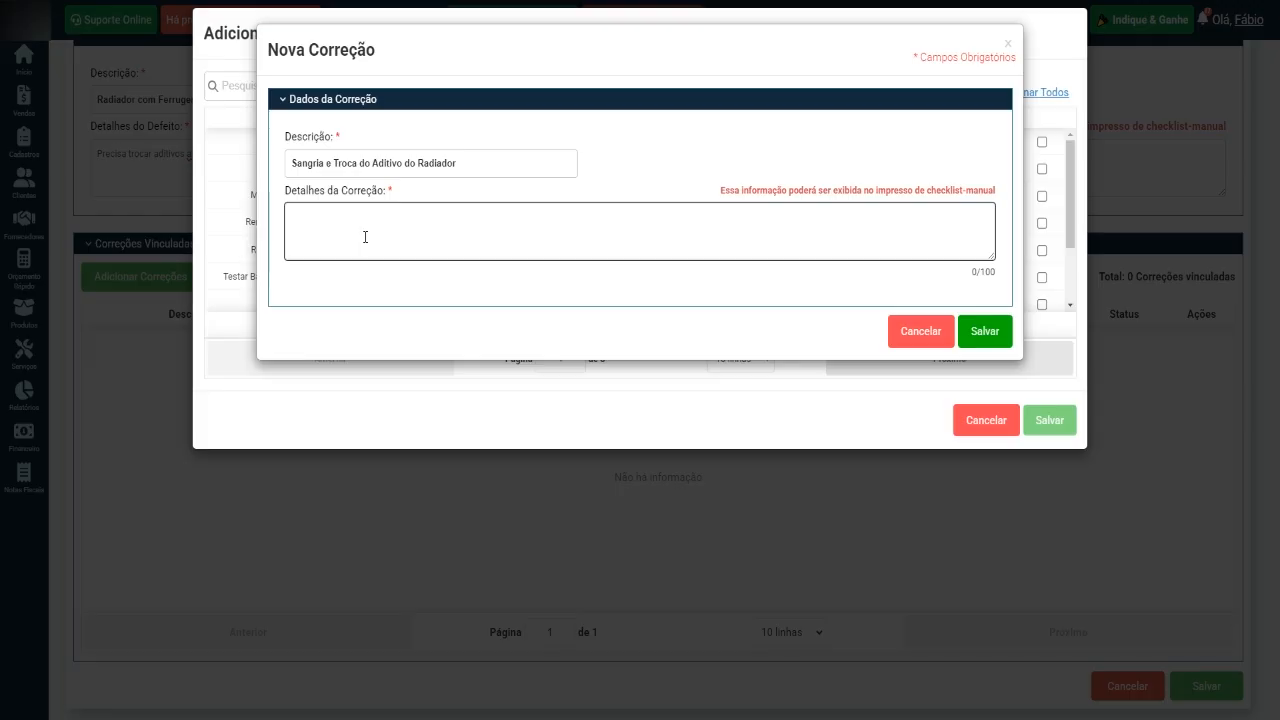
{"action": "type", "text": "Limpeza do sistema. remover o fluido antigo contmai"}
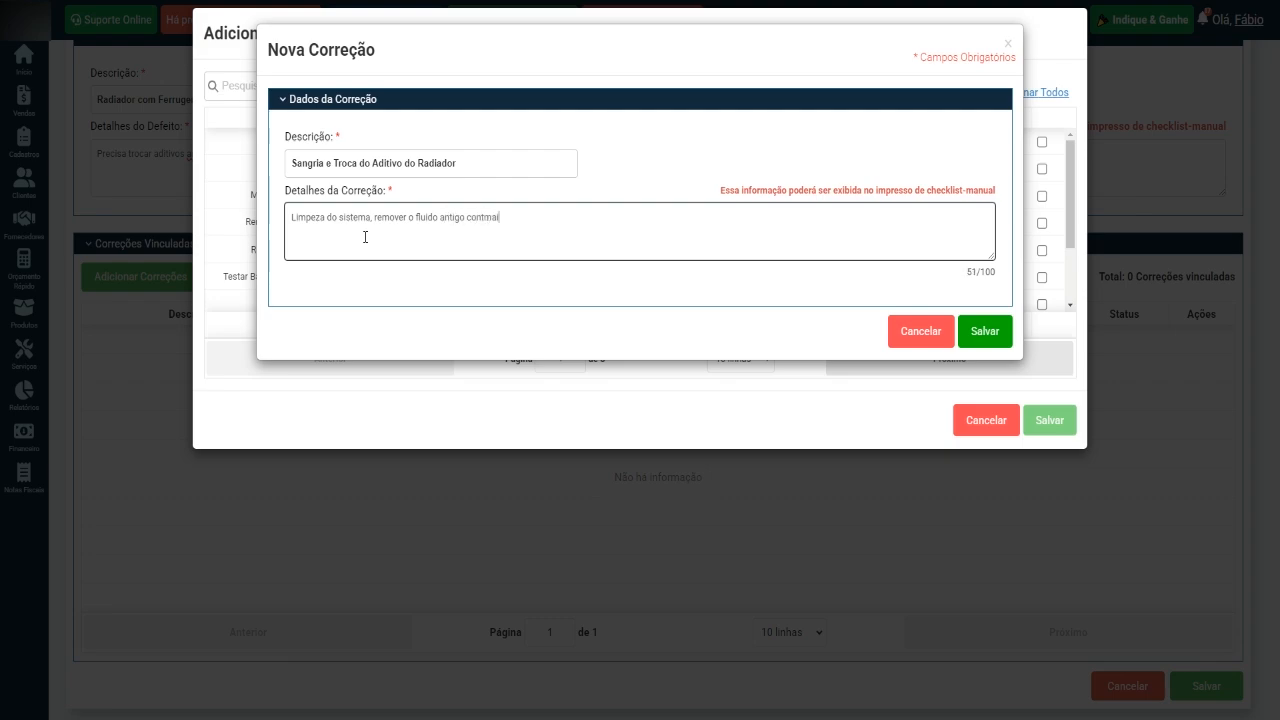
{"action": "type", "text": "nado"}
{"action": "right_click", "coordinate": [492, 222]}
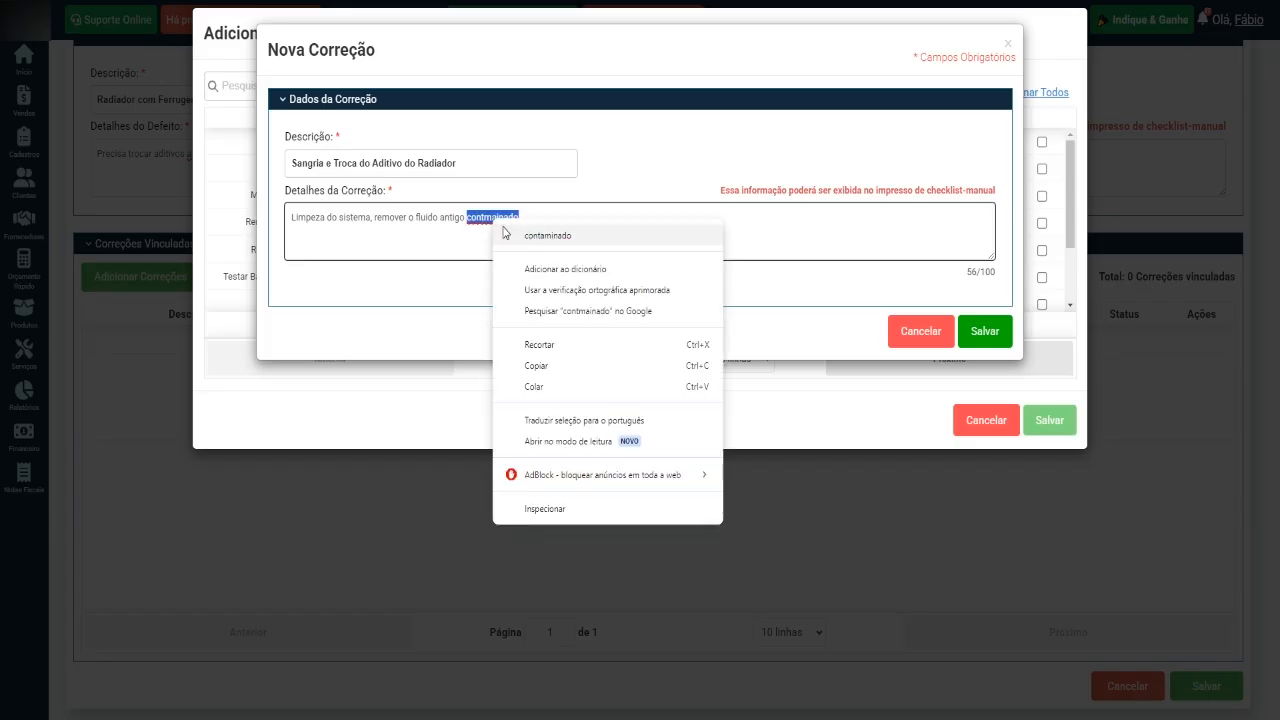
{"action": "left_click", "coordinate": [512, 236]}
Complete the correction details with "e adicionar o novo." and save the new correction.
{"action": "type", "text": "e adi"}
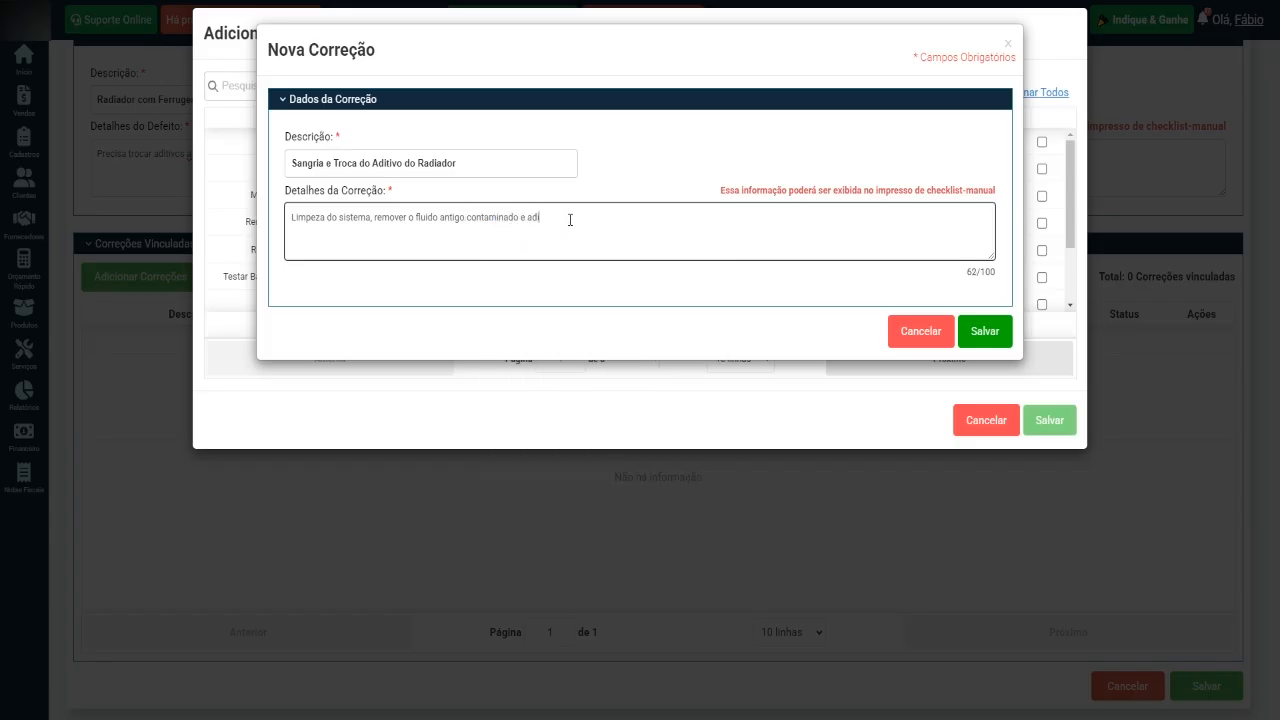
{"action": "type", "text": "cionar o novo."}
{"action": "left_click", "coordinate": [987, 331]}
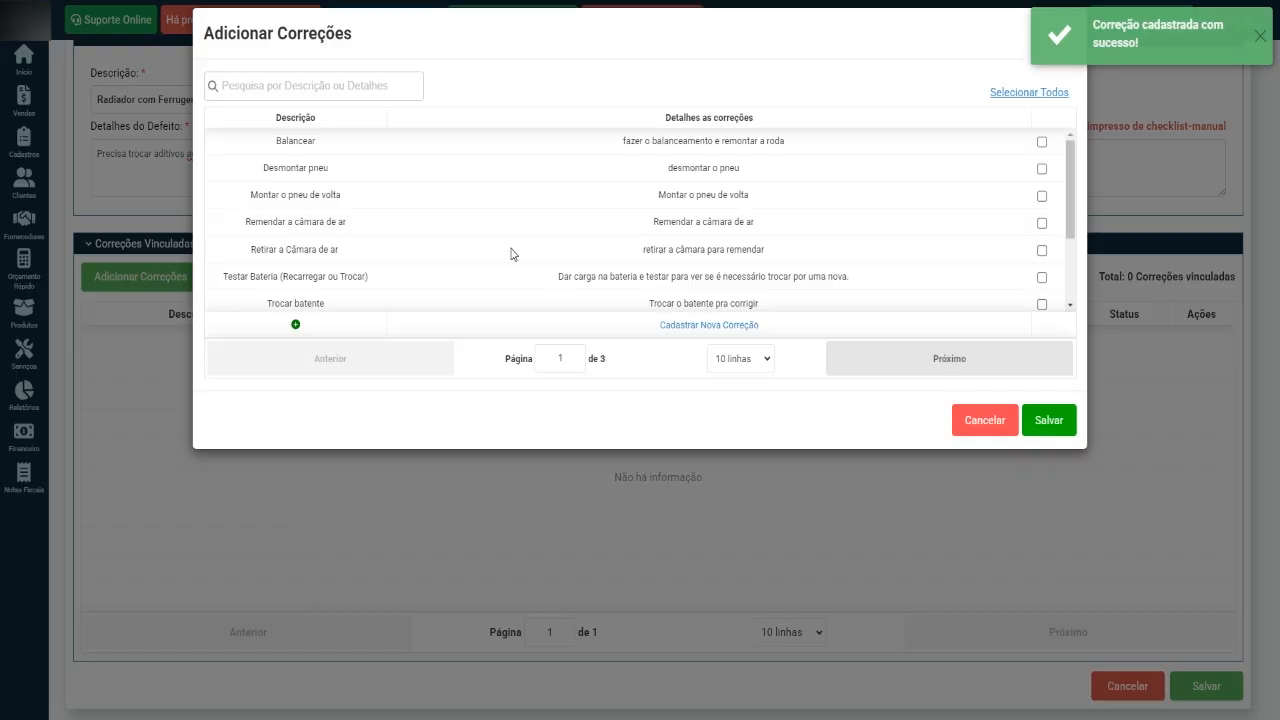
Link the correction "Sangria e Troca do Aditivo do Radiador" to the defect and save the defect after reviewing its data.
{"action": "scroll", "coordinate": [524, 245], "scroll_direction": "down", "scroll_amount": 2}
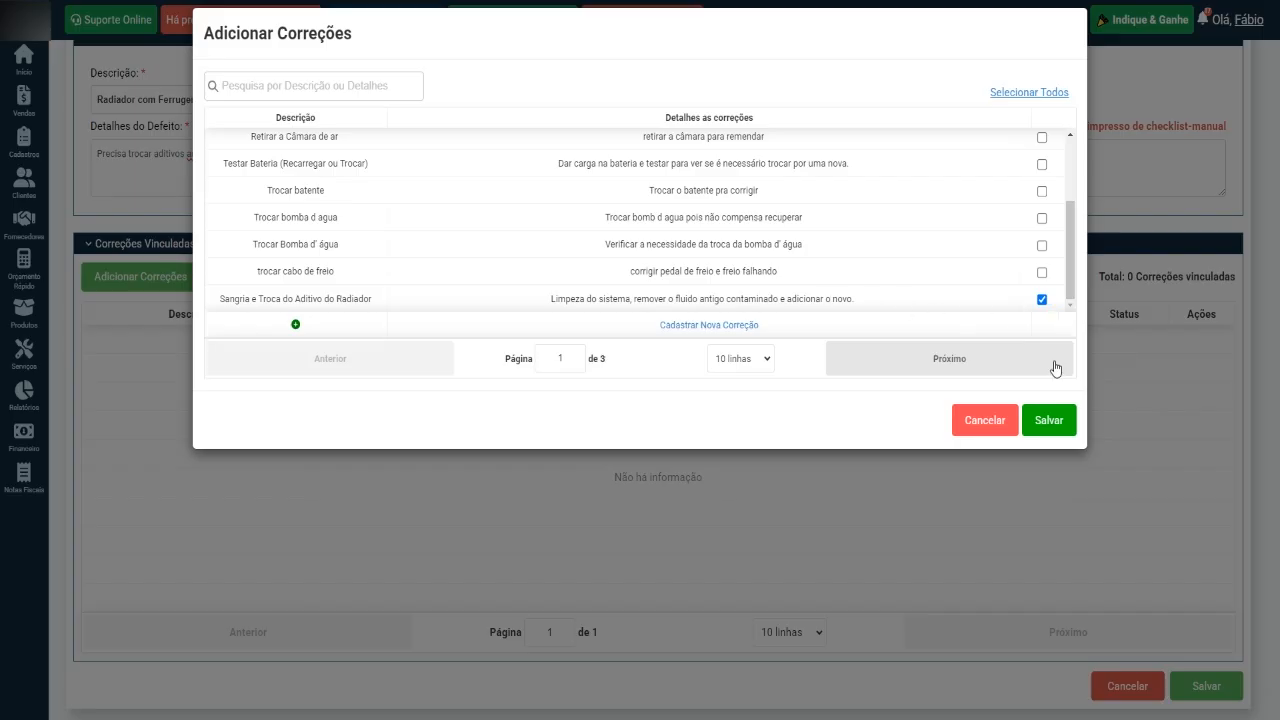
{"action": "left_click", "coordinate": [1051, 421]}
{"action": "scroll", "coordinate": [343, 357], "scroll_direction": "up", "scroll_amount": 2}
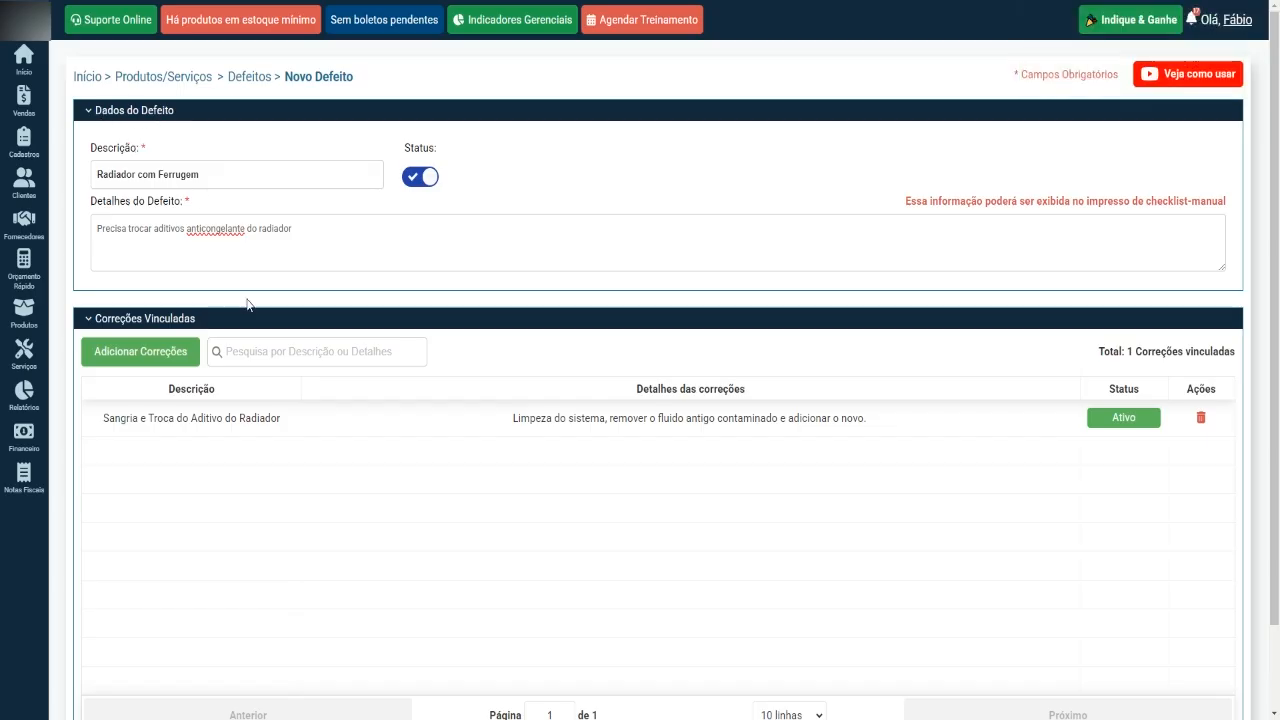
{"action": "scroll", "coordinate": [223, 206], "scroll_direction": "down", "scroll_amount": 2}
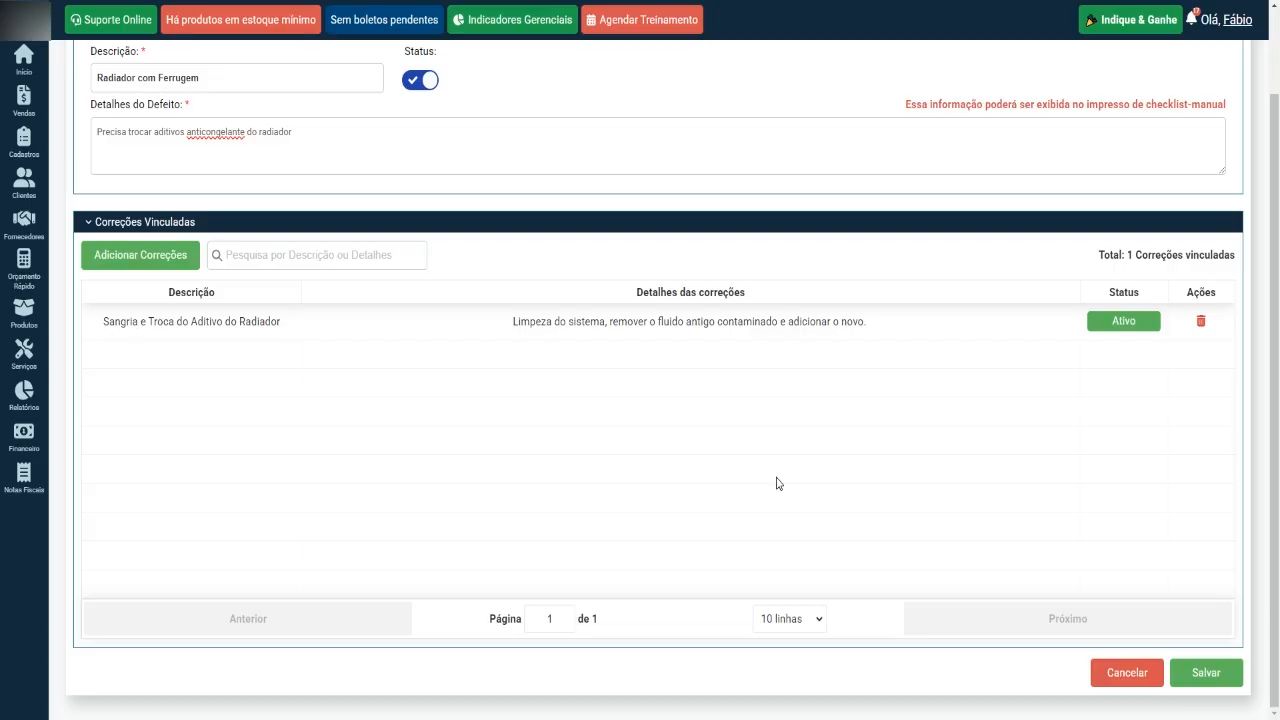
{"action": "scroll", "coordinate": [950, 530], "scroll_direction": "up", "scroll_amount": 2}
{"action": "scroll", "coordinate": [1010, 565], "scroll_direction": "down", "scroll_amount": 1}
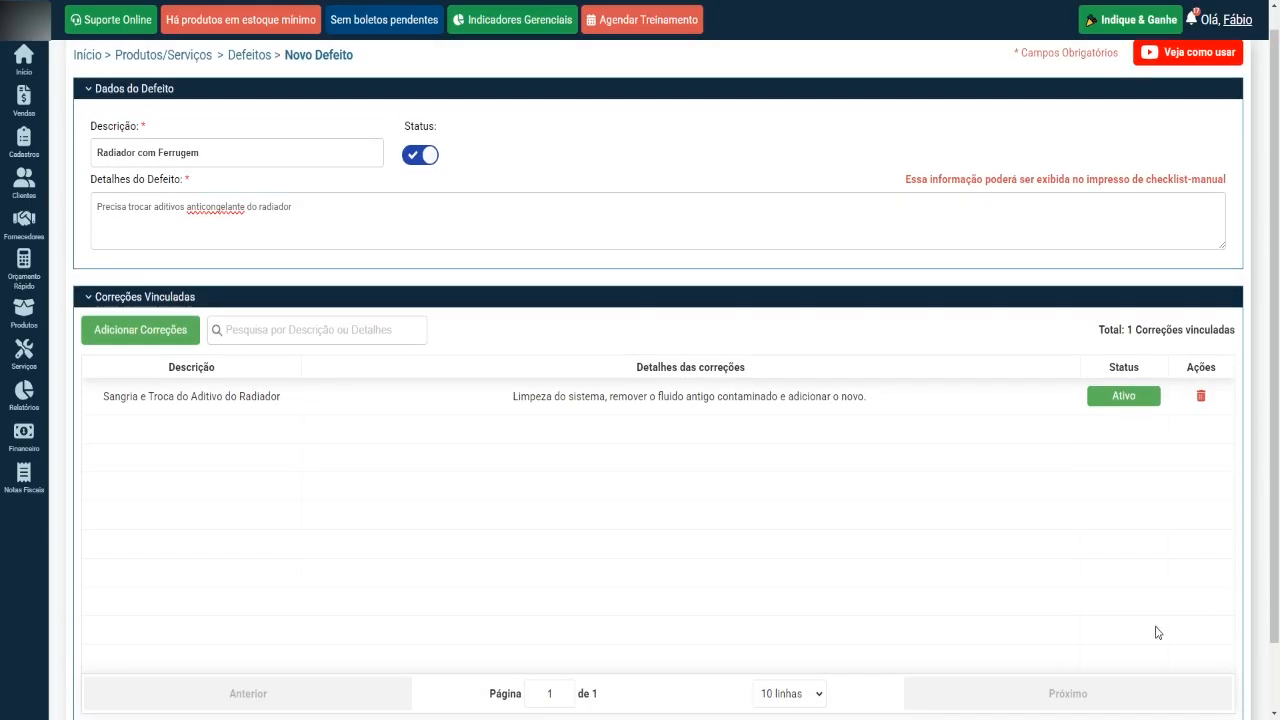
{"action": "scroll", "coordinate": [1160, 630], "scroll_direction": "down", "scroll_amount": 1}
{"action": "left_click", "coordinate": [1203, 678]}
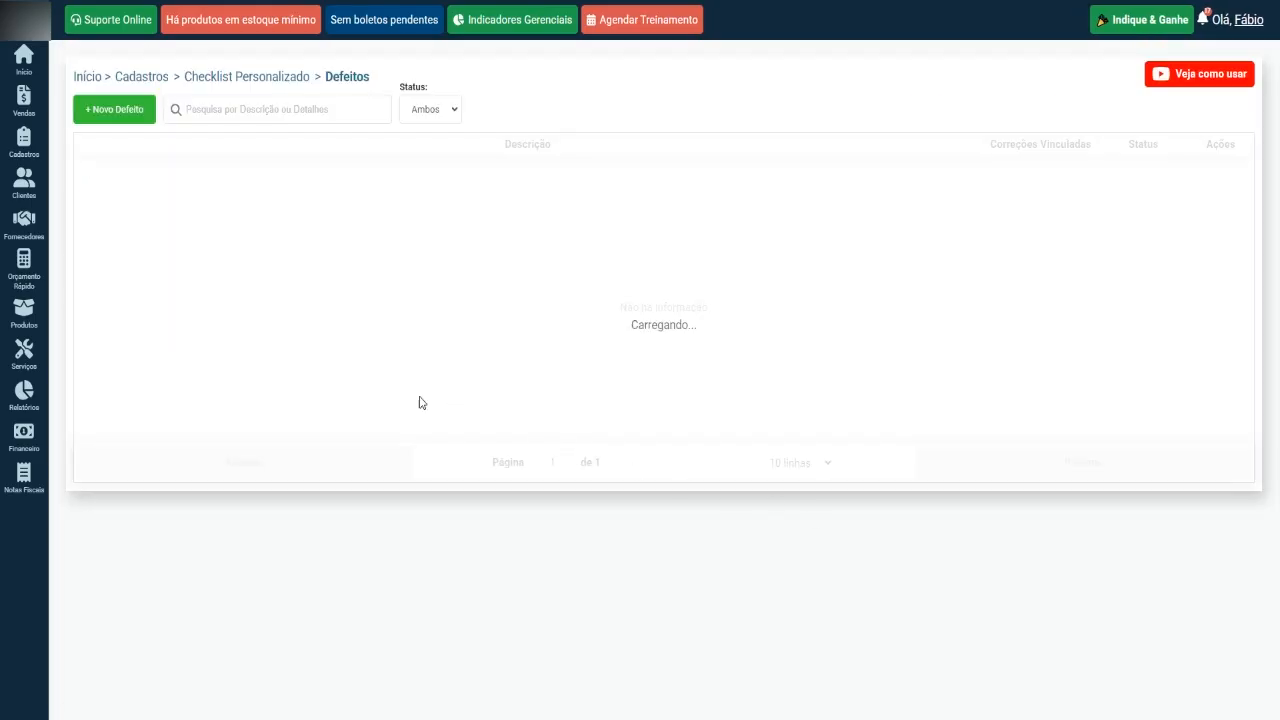
Open the Correções registry of Checklist Personalizado to view the registered corrections.
{"action": "mouse_move", "coordinate": [20, 153]}
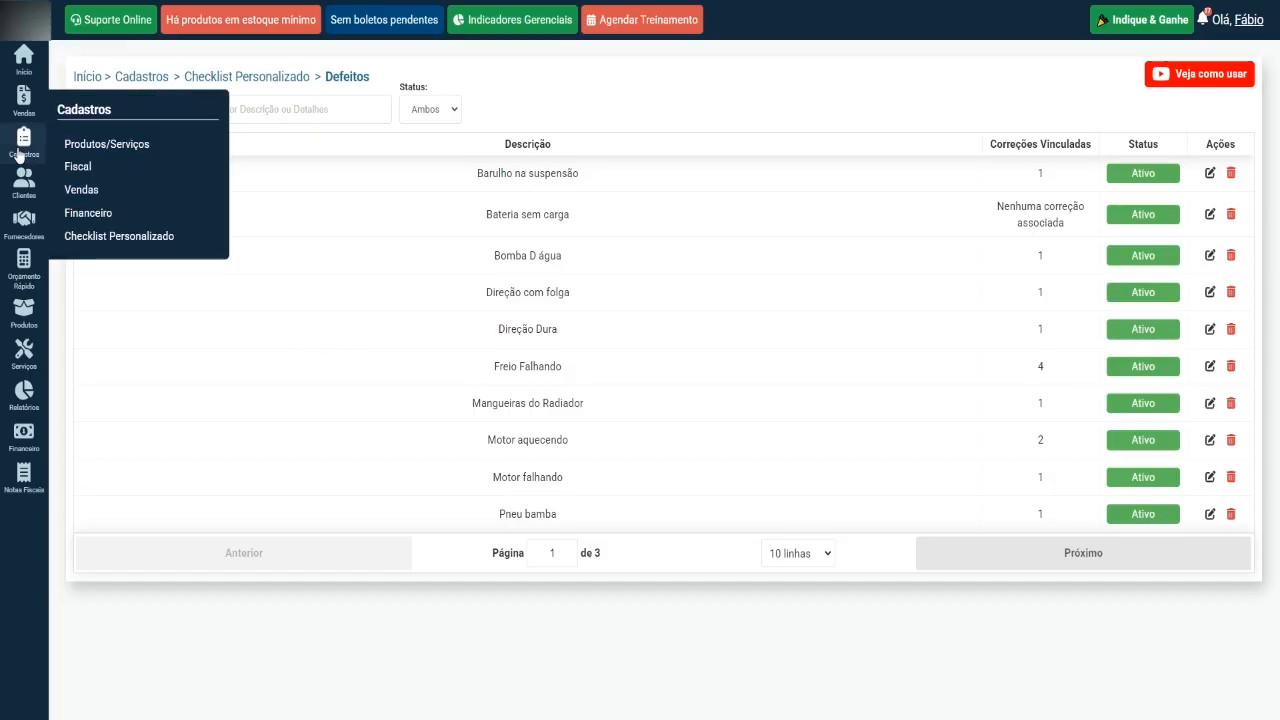
{"action": "mouse_move", "coordinate": [138, 243]}
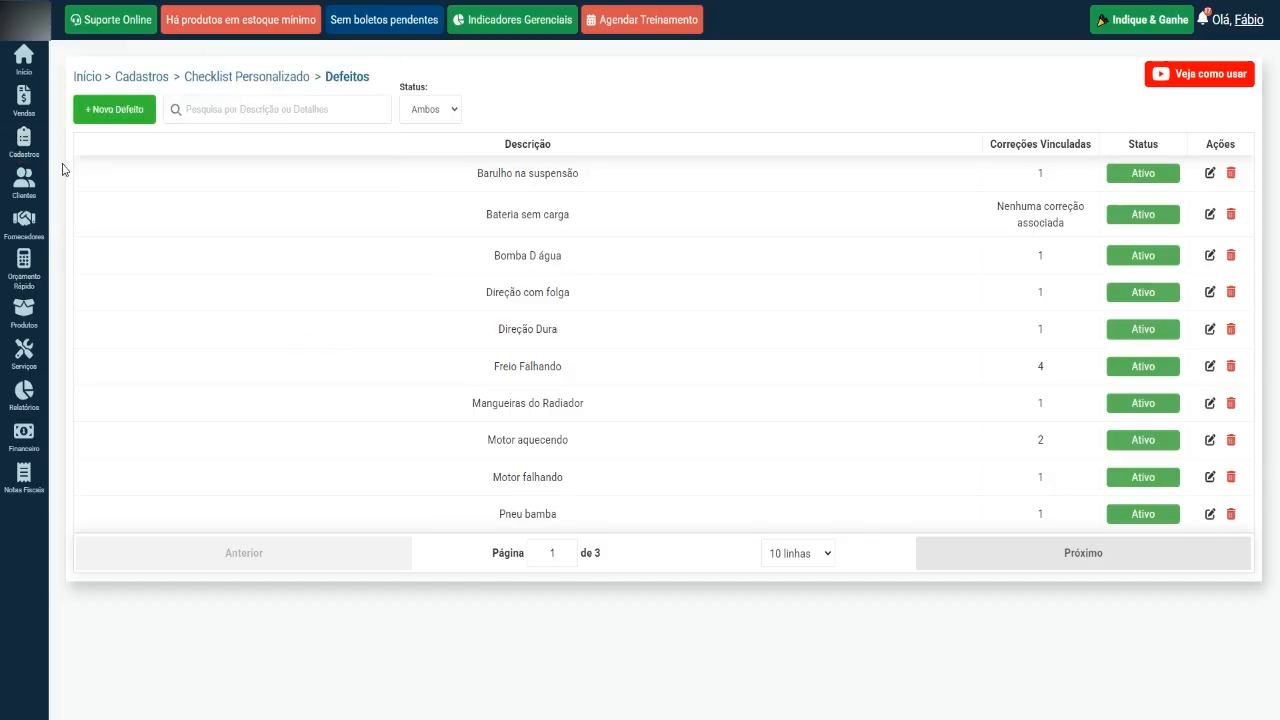
{"action": "mouse_move", "coordinate": [75, 165]}
{"action": "mouse_move", "coordinate": [94, 234]}
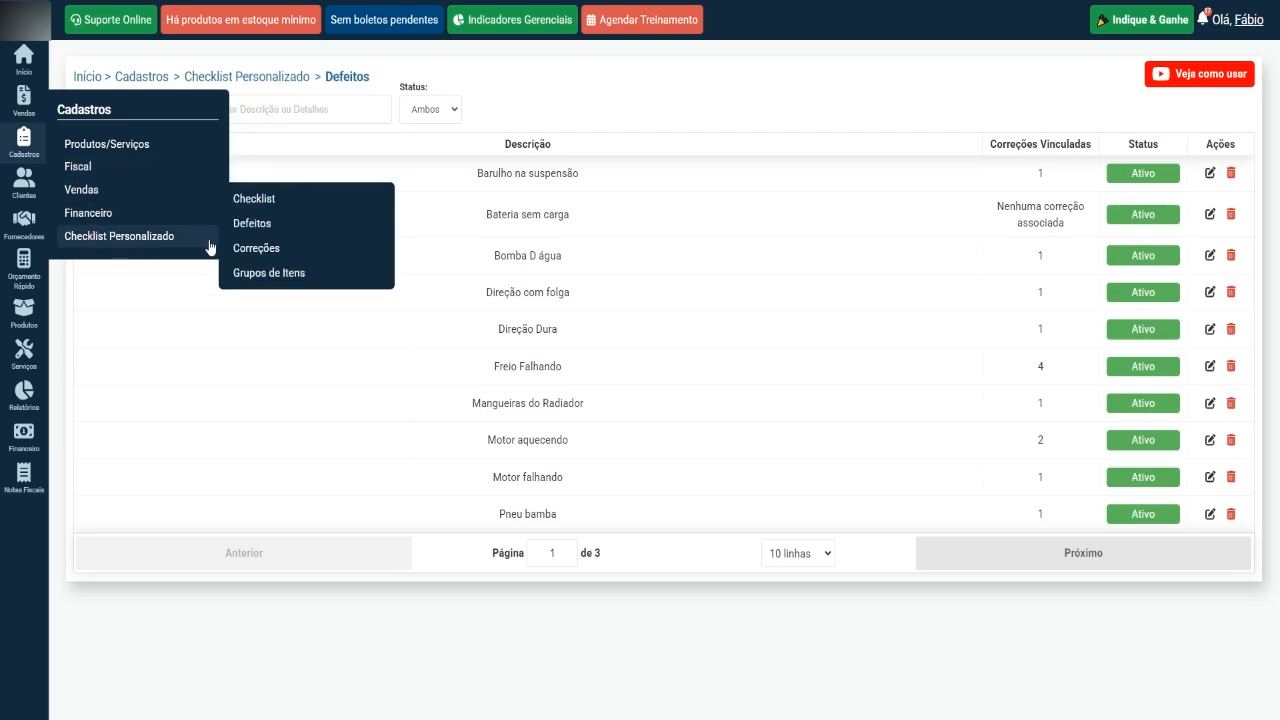
{"action": "left_click", "coordinate": [298, 254]}
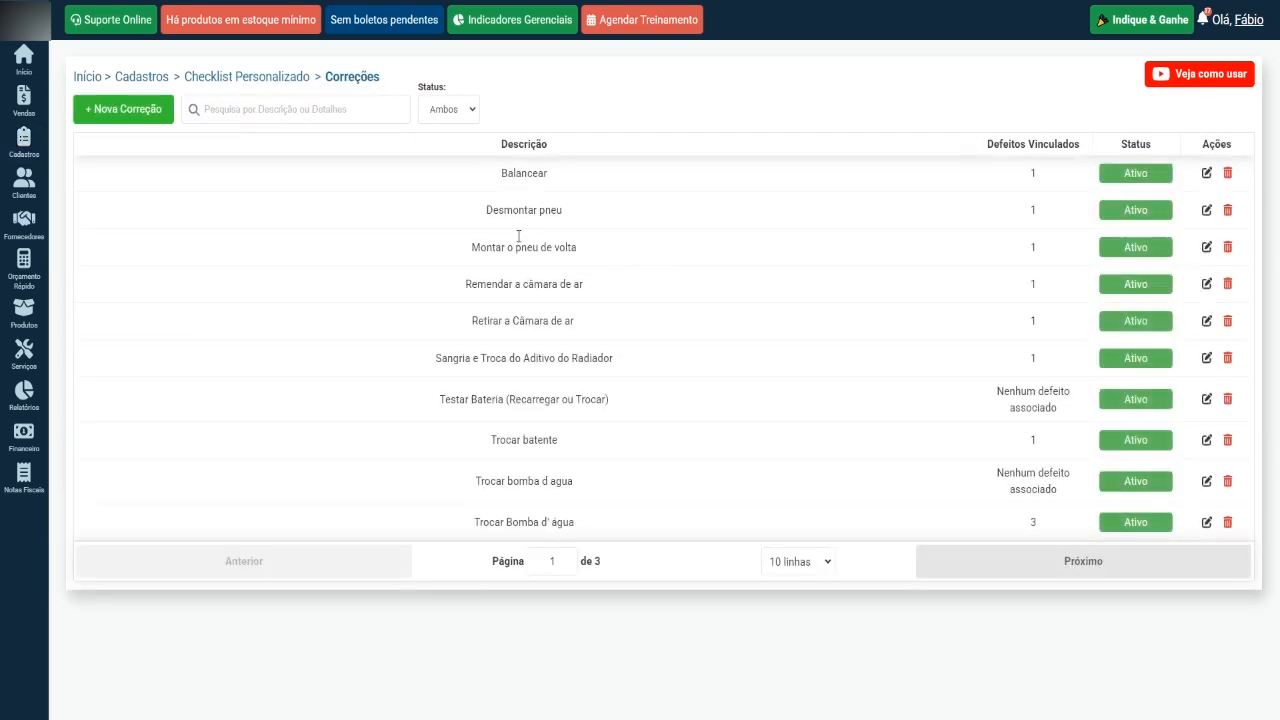
In the Grupos de Itens registry, create and save a new group with the description "Painel".
{"action": "mouse_move", "coordinate": [20, 145]}
{"action": "mouse_move", "coordinate": [128, 238]}
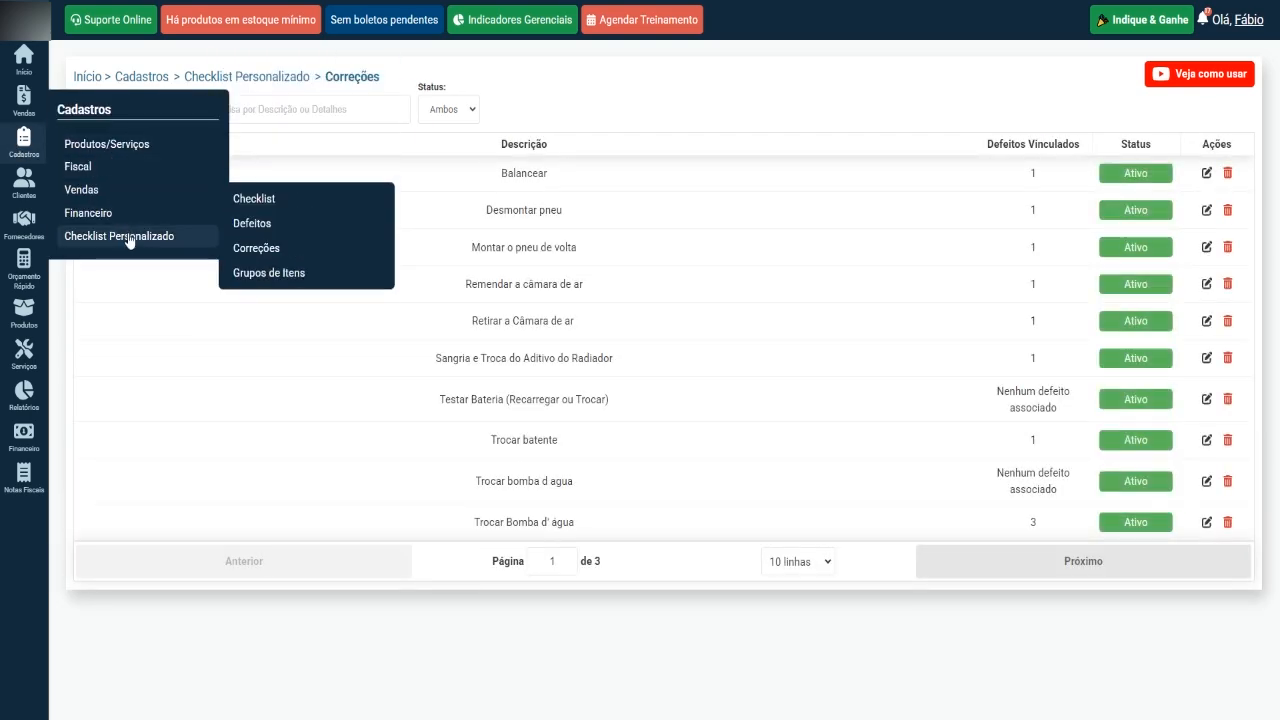
{"action": "left_click", "coordinate": [306, 281]}
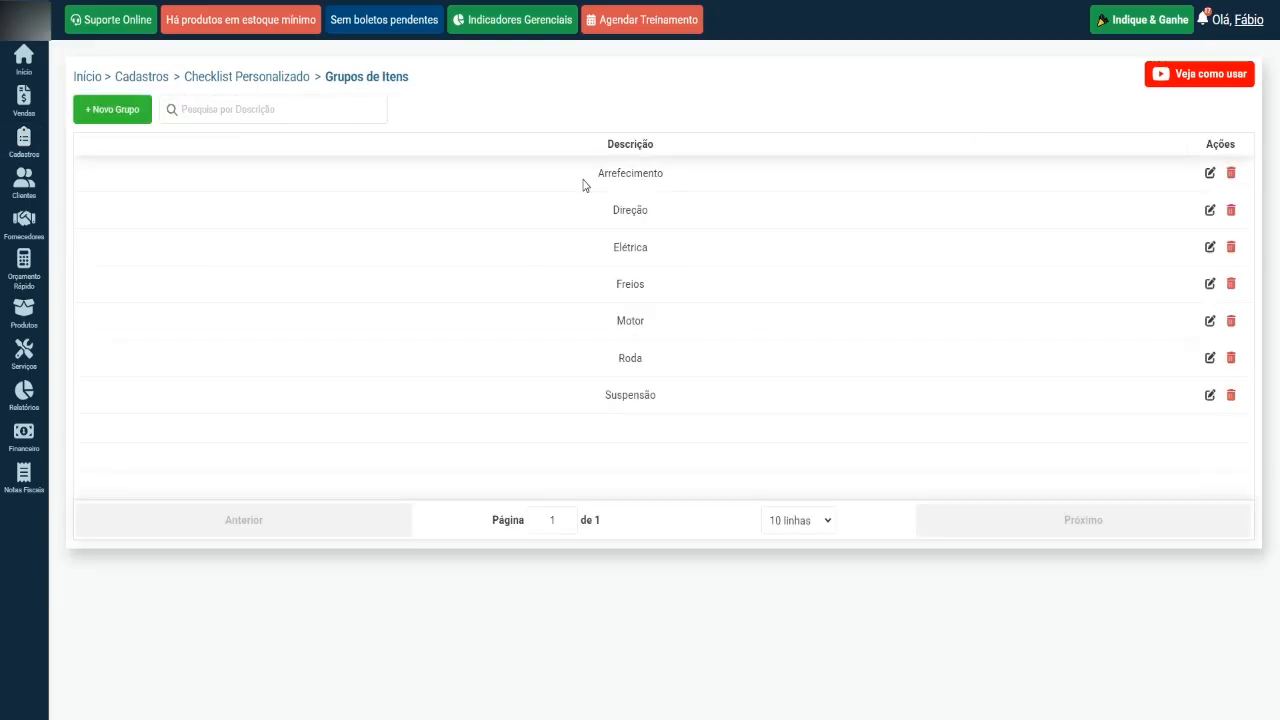
{"action": "double_click", "coordinate": [613, 209]}
{"action": "double_click", "coordinate": [614, 246]}
{"action": "left_click", "coordinate": [377, 303]}
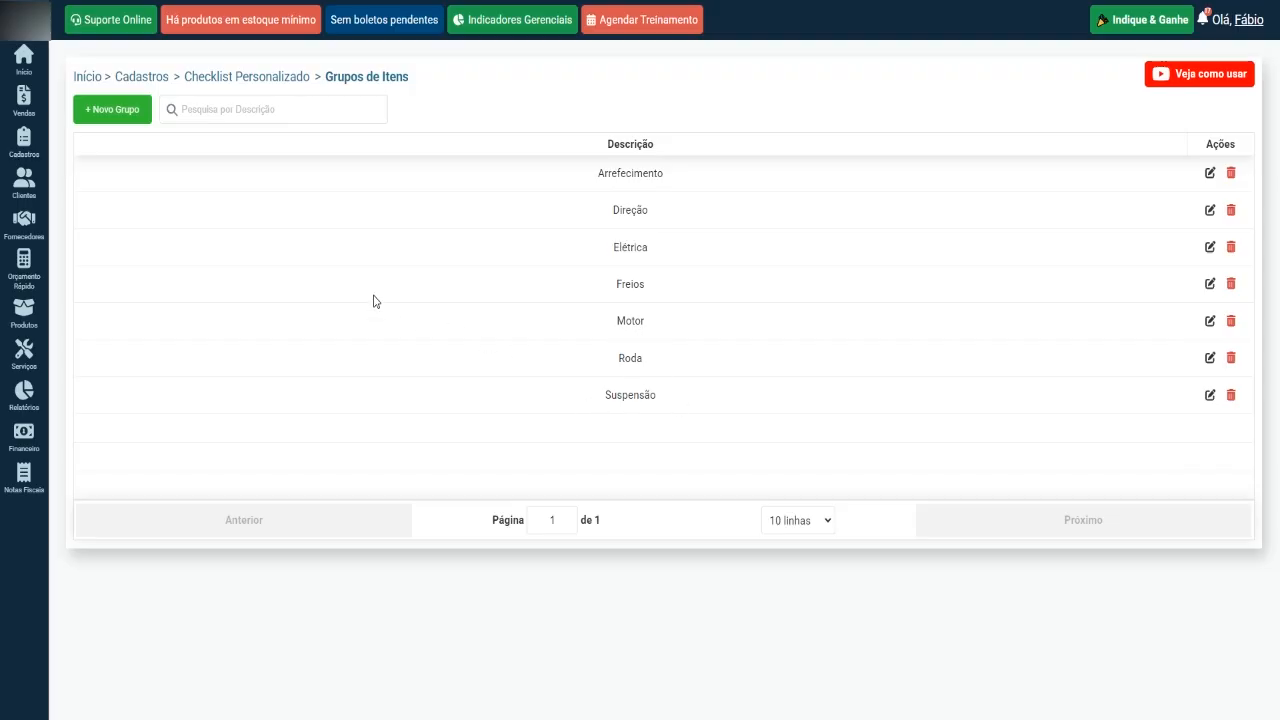
{"action": "left_click", "coordinate": [119, 118]}
{"action": "left_click", "coordinate": [197, 175]}
{"action": "type", "text": "Painel"}
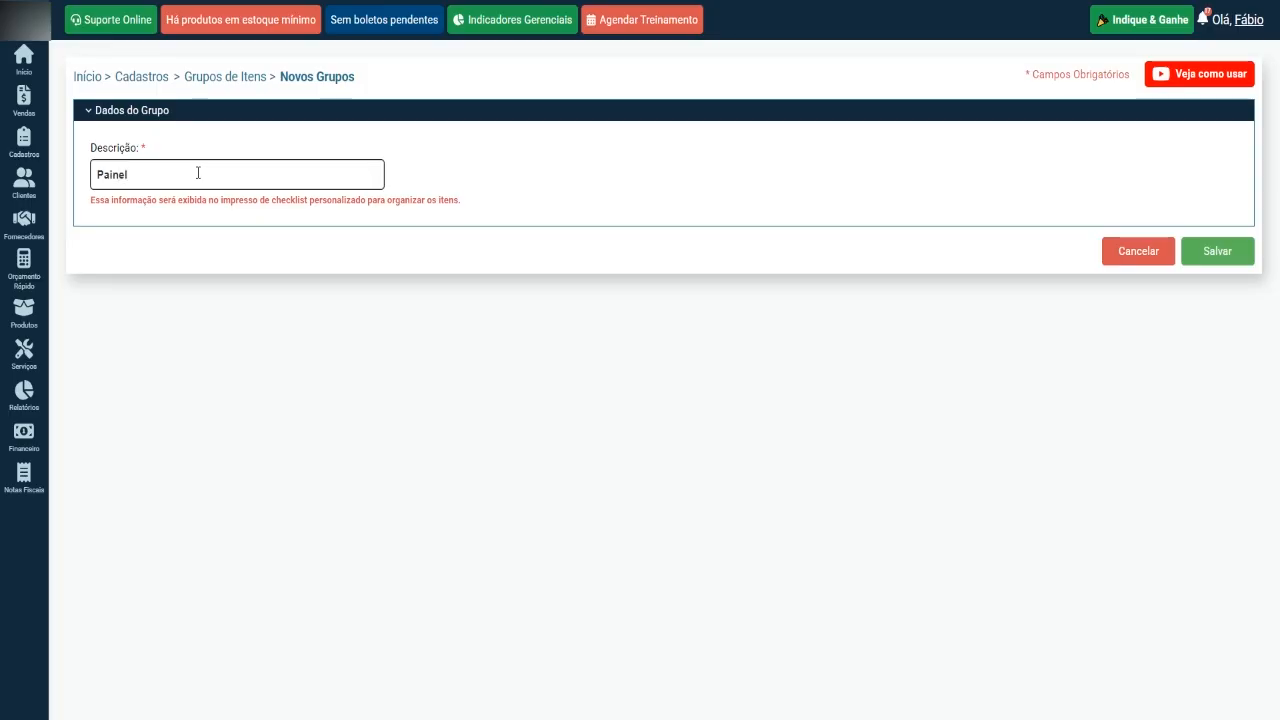
{"action": "left_click", "coordinate": [1230, 258]}
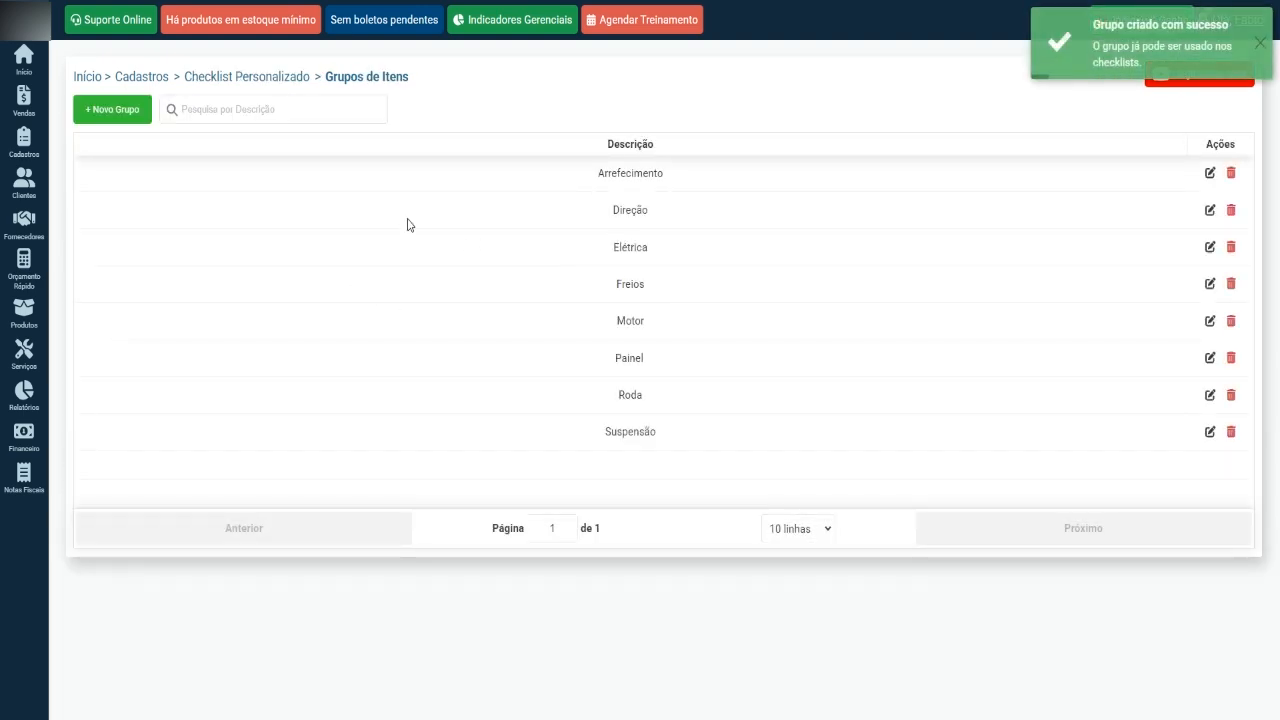
Open the Checklist Personalizado dialog in the new sale and examine the checklists available for selection.
{"action": "mouse_move", "coordinate": [36, 148]}
{"action": "mouse_move", "coordinate": [80, 150]}
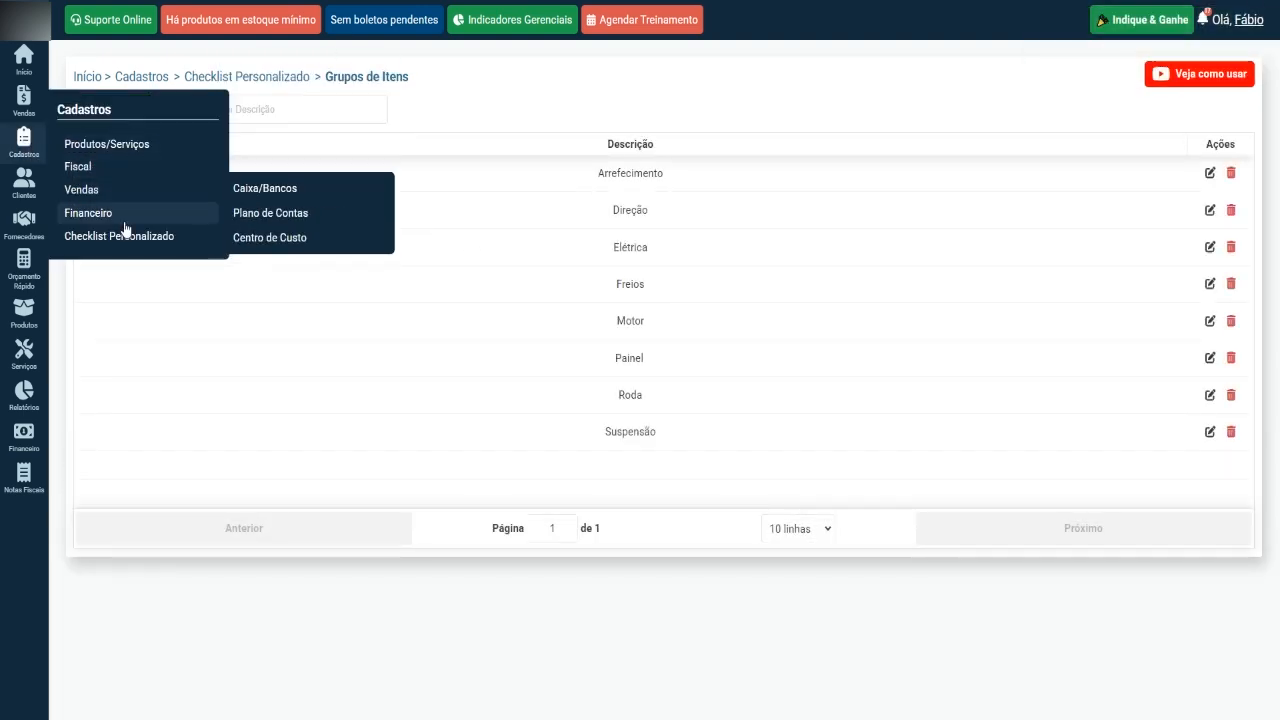
{"action": "mouse_move", "coordinate": [143, 238]}
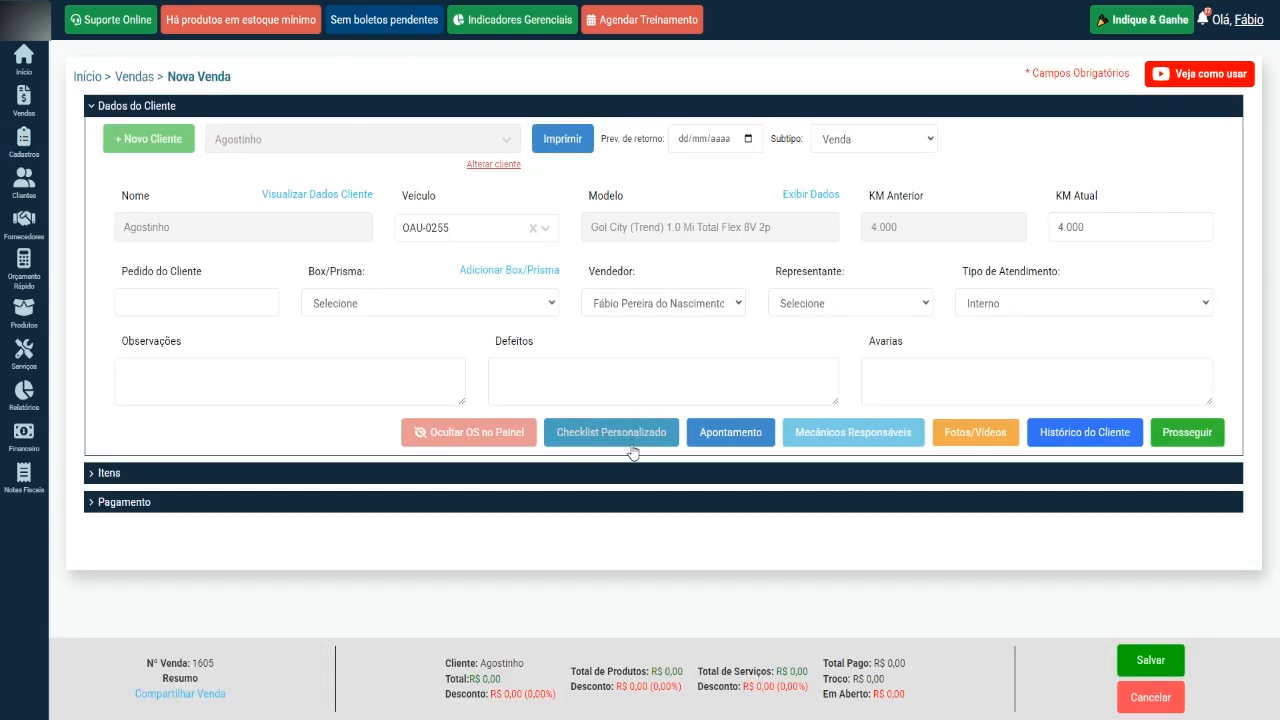
{"action": "left_click", "coordinate": [634, 437]}
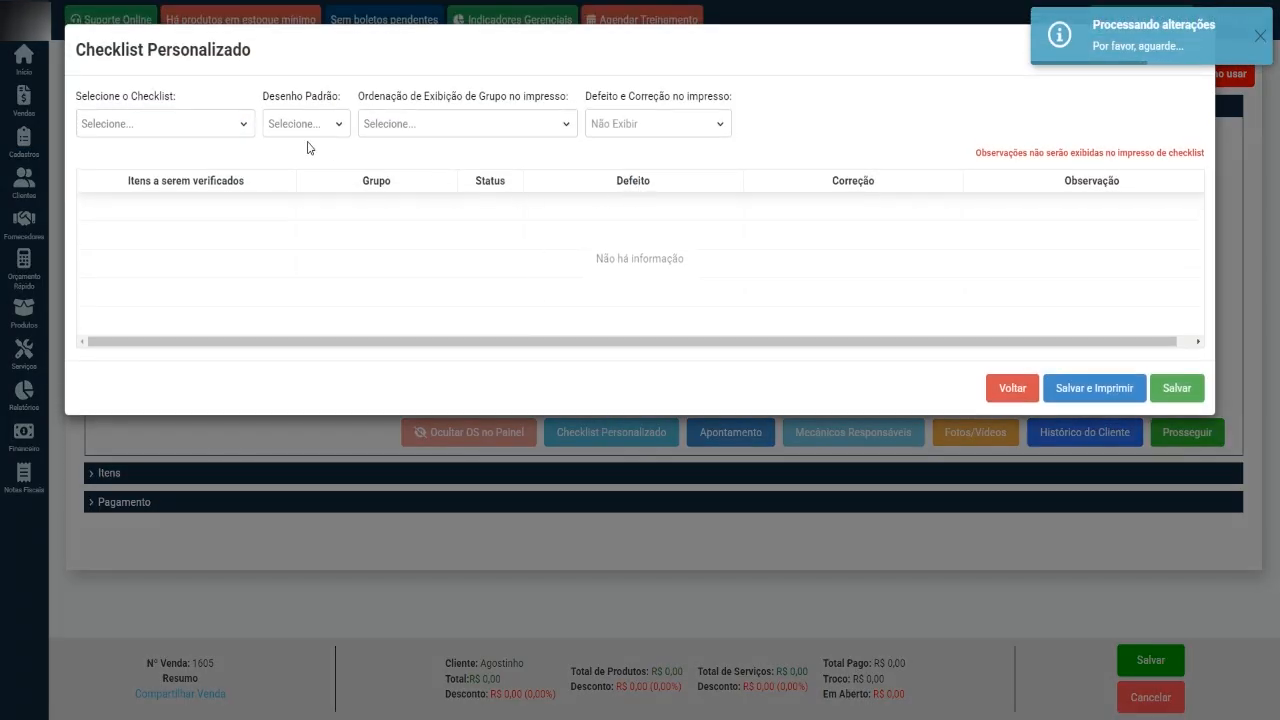
{"action": "left_click", "coordinate": [231, 126]}
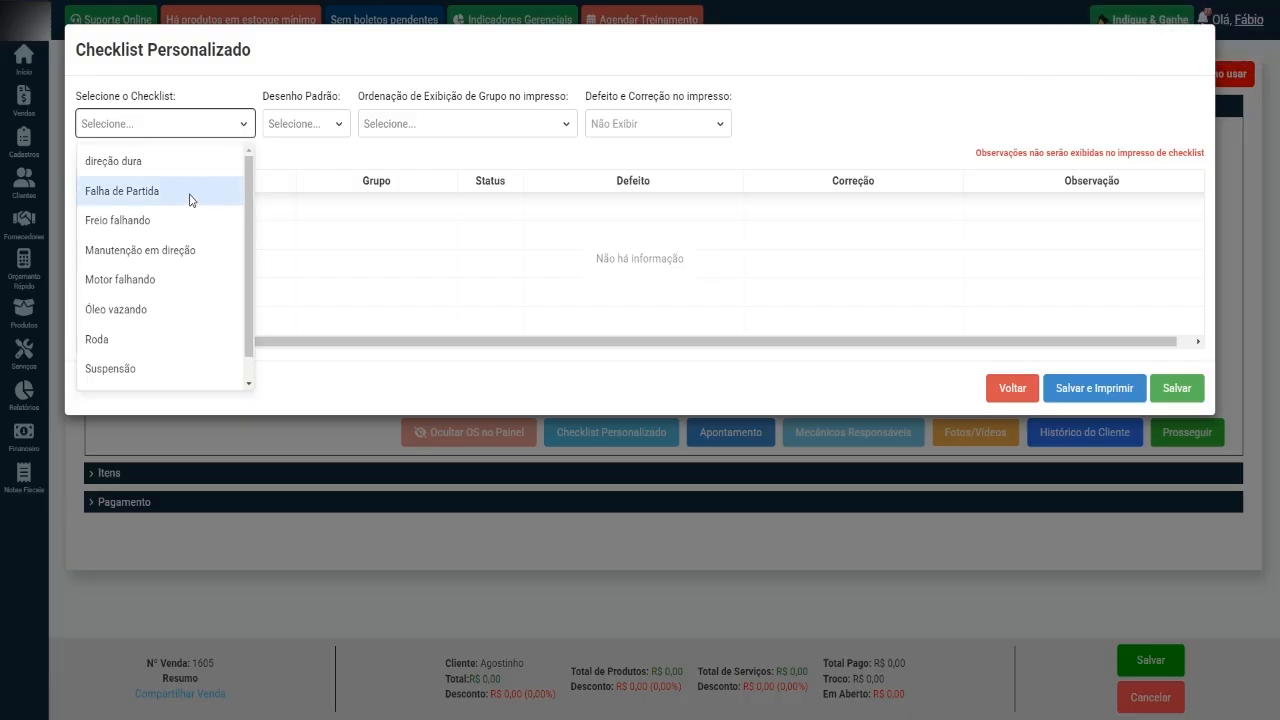
{"action": "scroll", "coordinate": [190, 210], "scroll_direction": "down", "scroll_amount": 1}
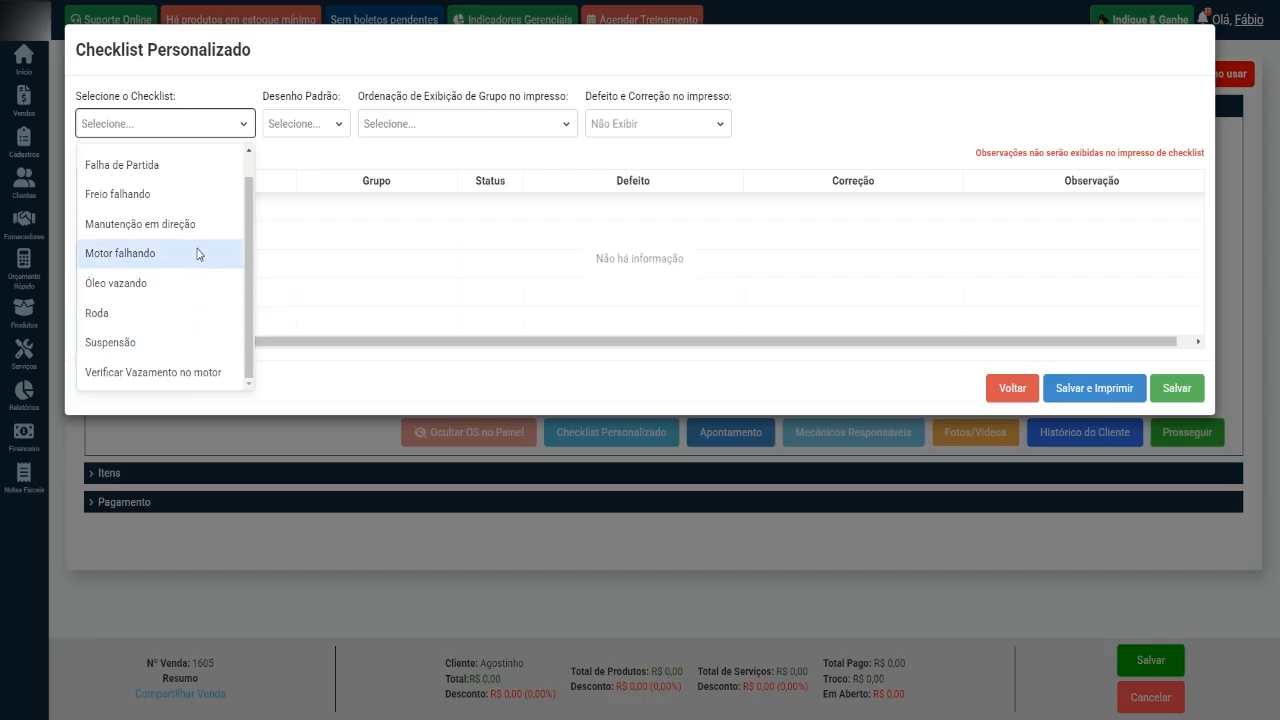
{"action": "scroll", "coordinate": [200, 245], "scroll_direction": "up", "scroll_amount": 1}
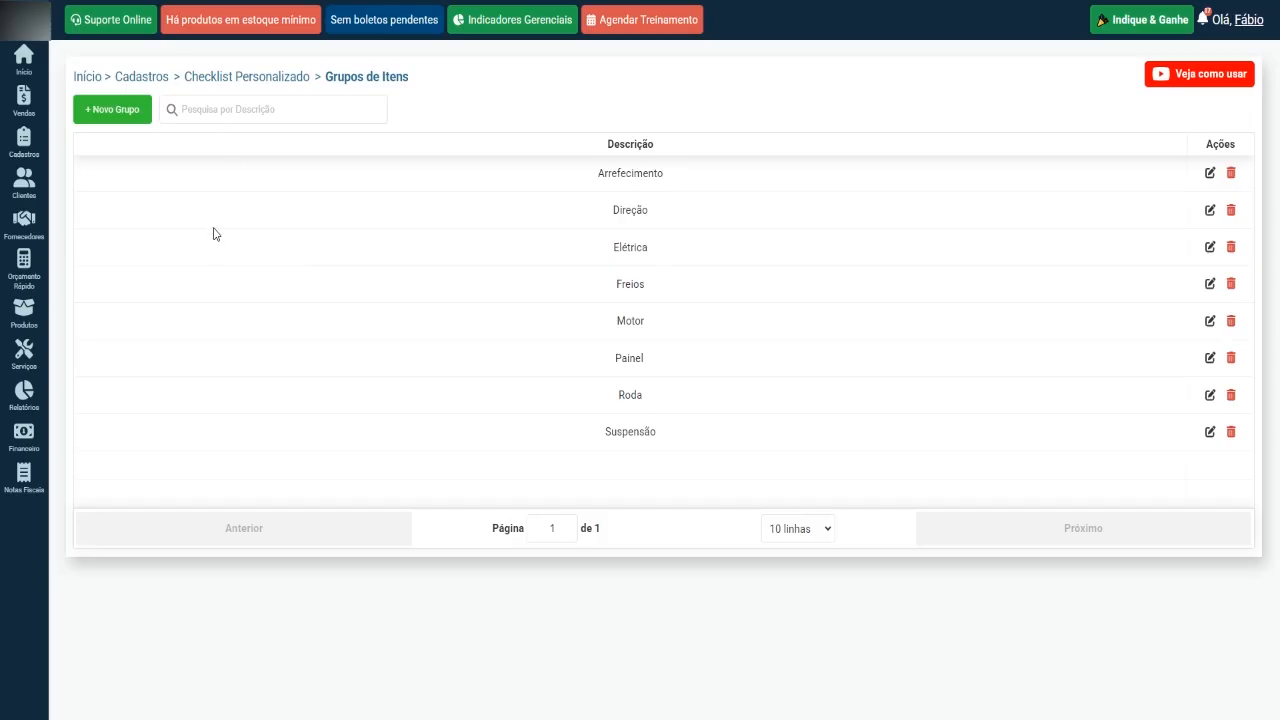
Start a new checklist in the Checklist registry and enter "Motor Aquecendo" as its description.
{"action": "mouse_move", "coordinate": [27, 152]}
{"action": "mouse_move", "coordinate": [145, 240]}
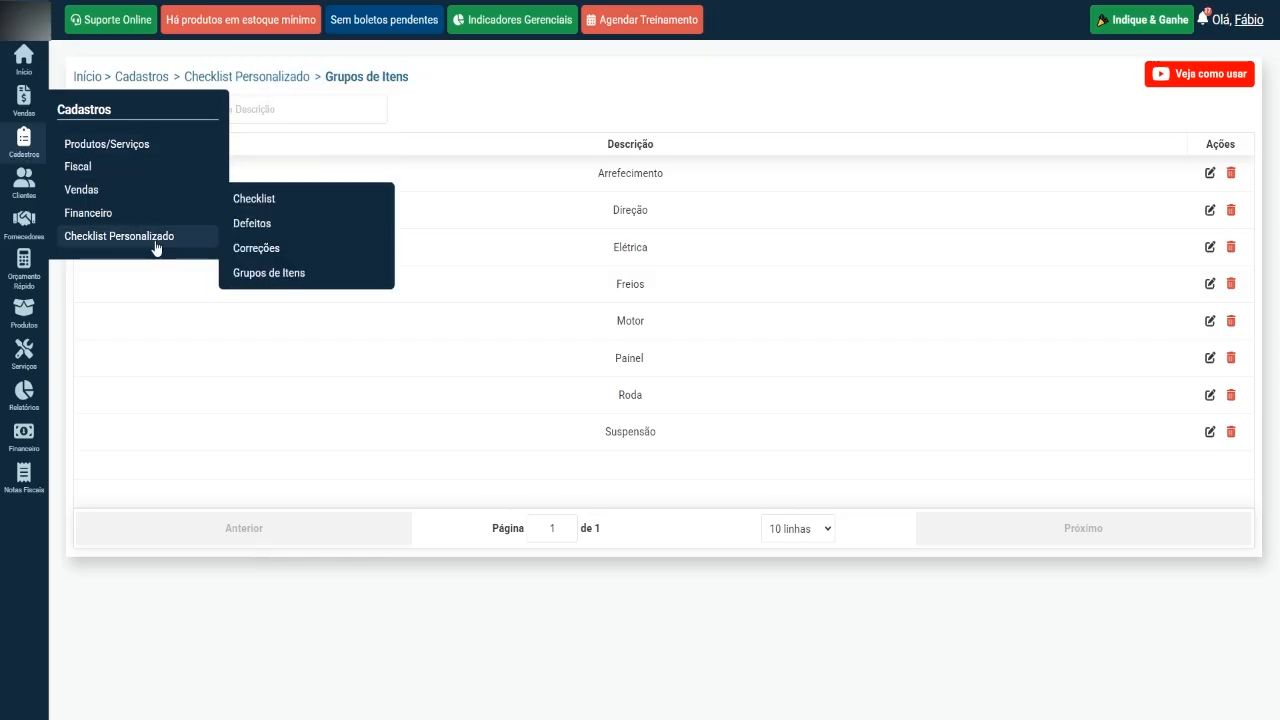
{"action": "left_click", "coordinate": [276, 200]}
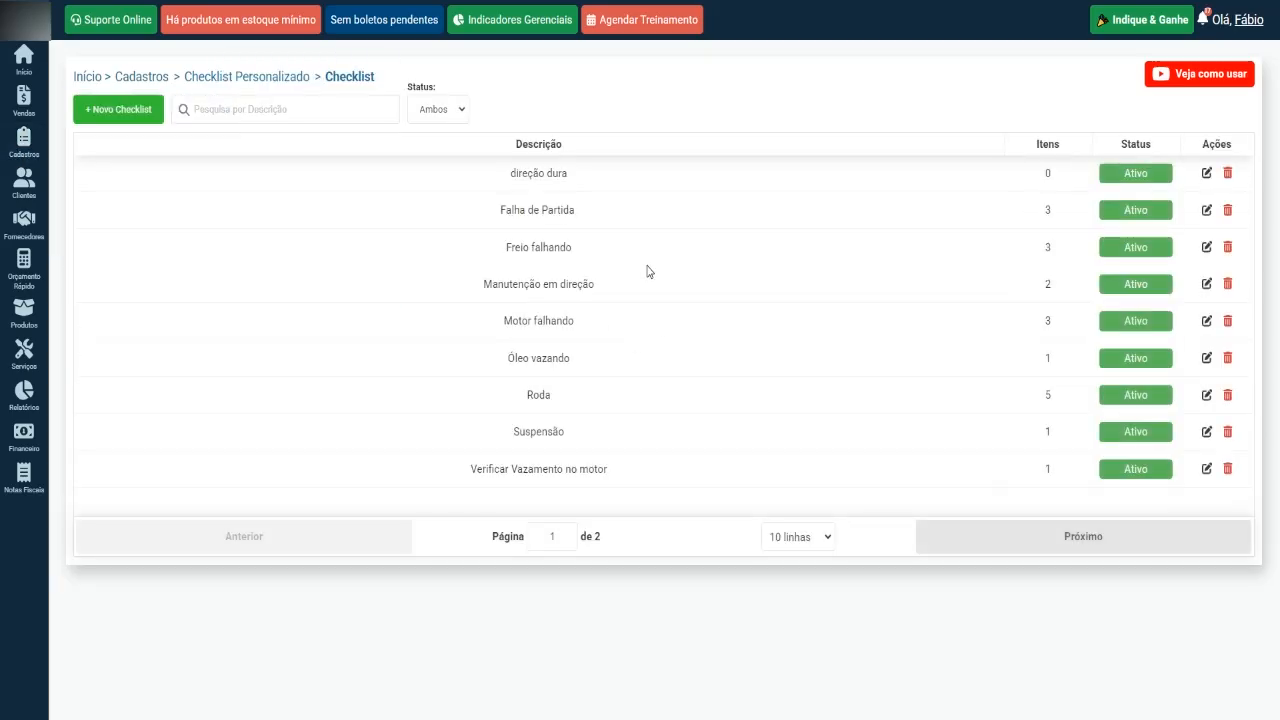
{"action": "left_click", "coordinate": [122, 110]}
{"action": "left_click", "coordinate": [232, 180]}
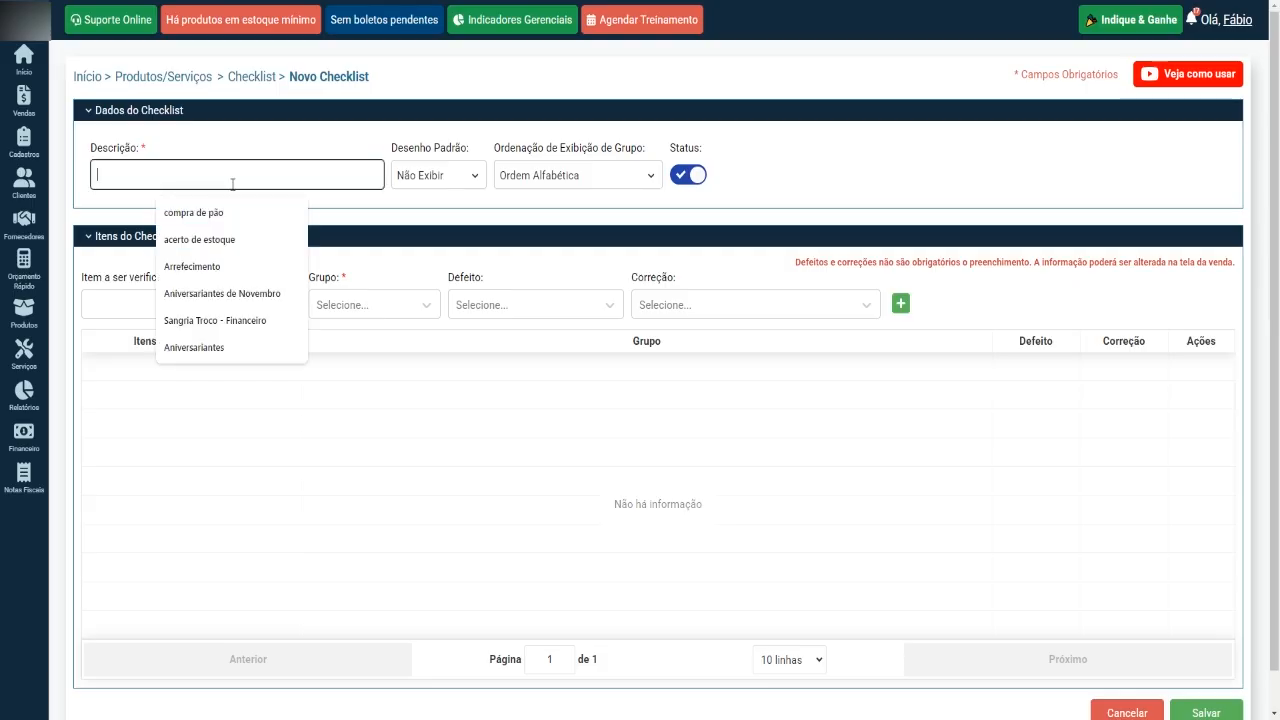
{"action": "type", "text": "Motor "}
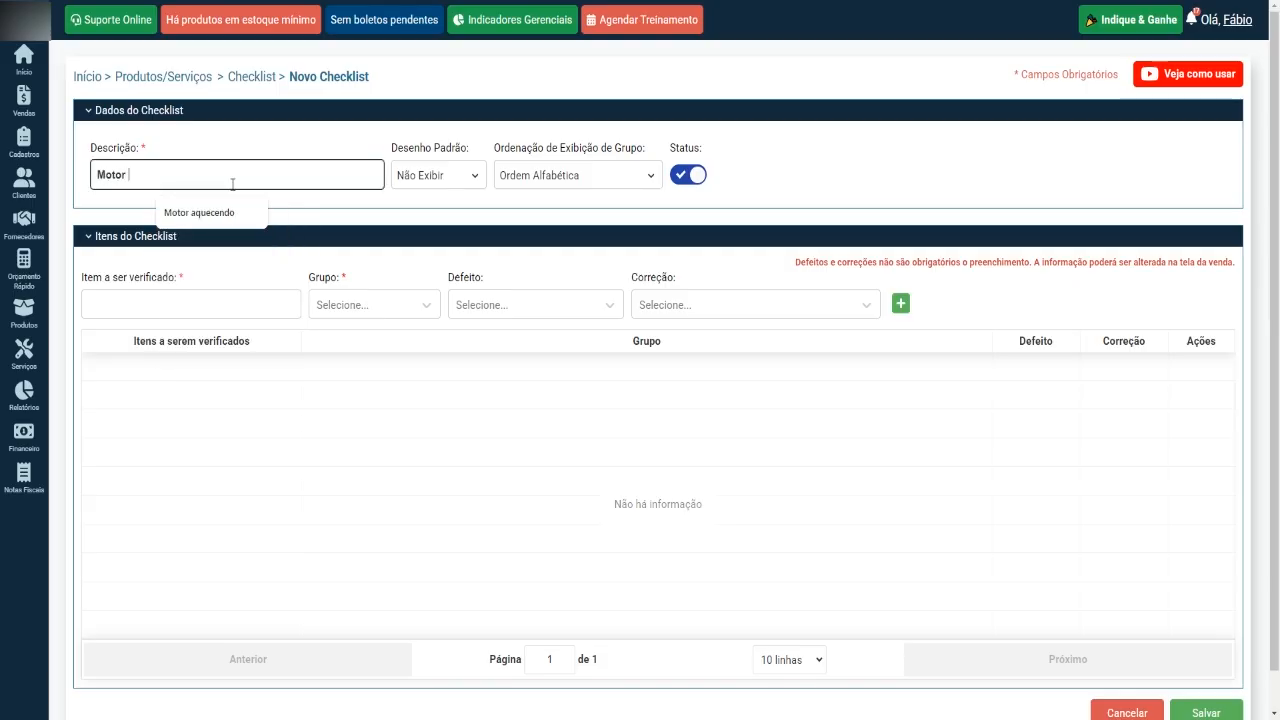
{"action": "type", "text": "Aquecendo"}
Enter "Fluido Do Radiador" as the item to be checked and assign it to the group Arrefecimento.
{"action": "left_click", "coordinate": [263, 295]}
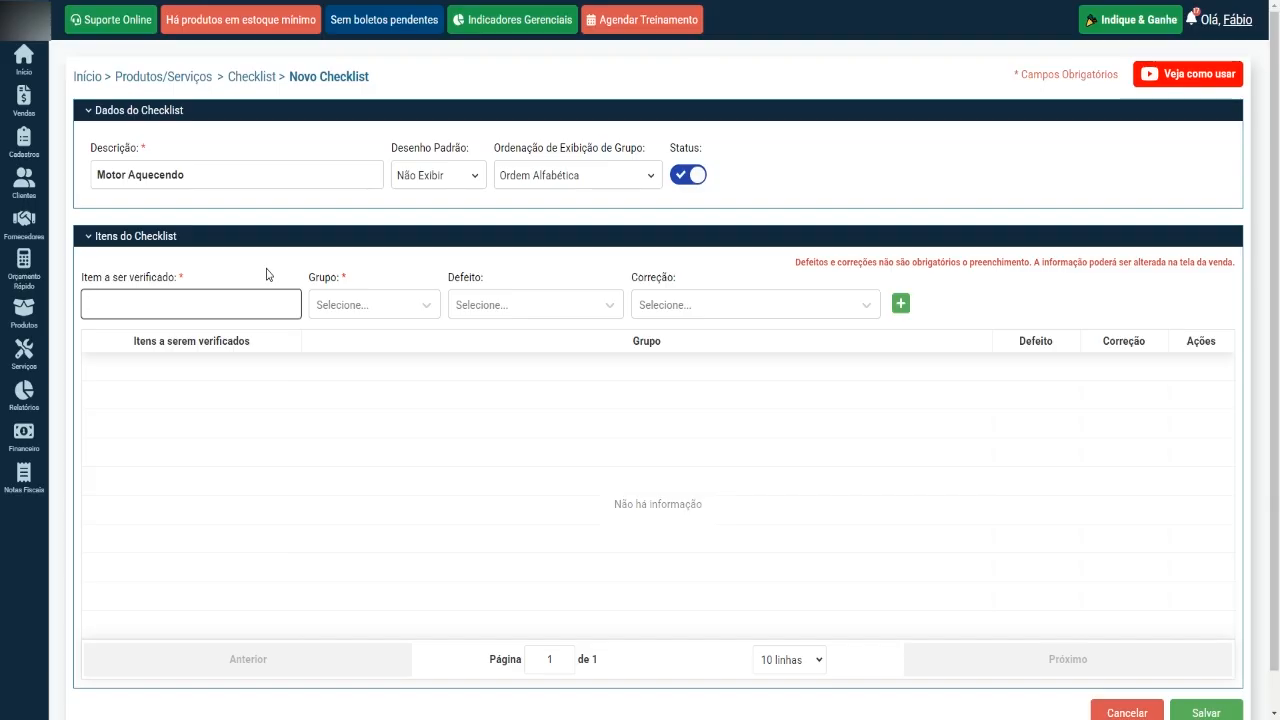
{"action": "type", "text": "Fluido Do Radiador"}
{"action": "left_click", "coordinate": [386, 308]}
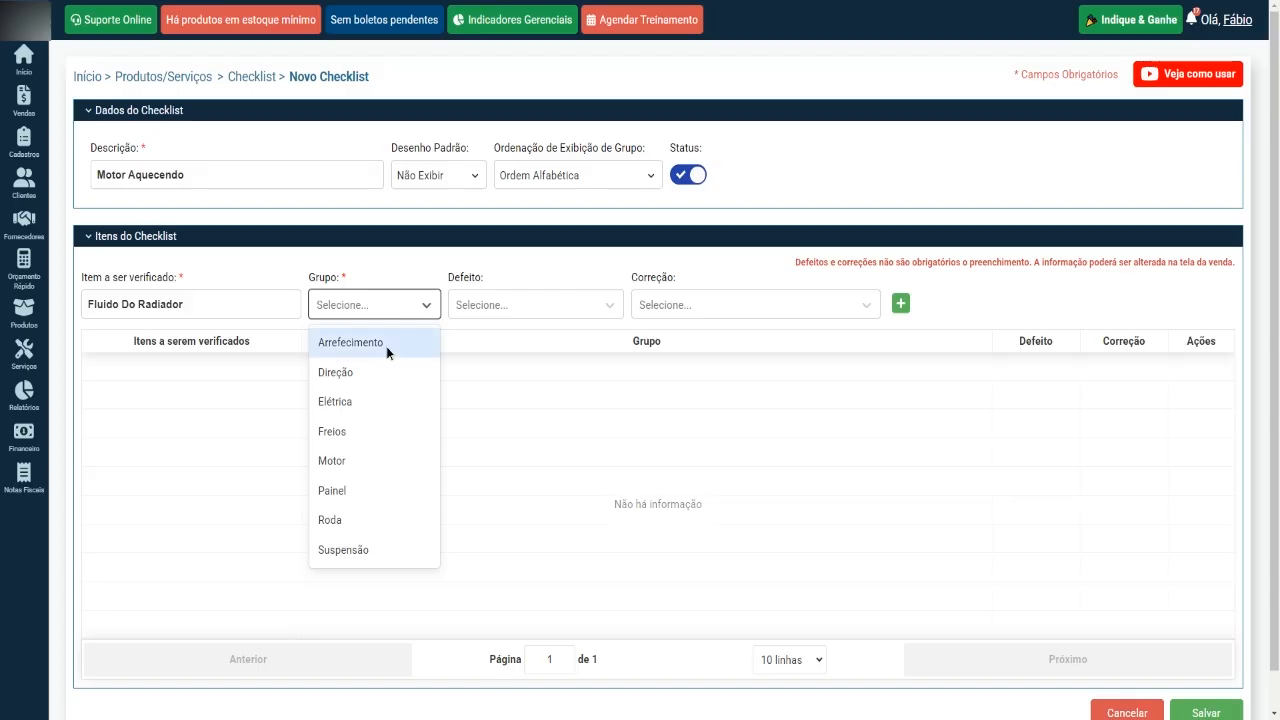
{"action": "left_click", "coordinate": [390, 347]}
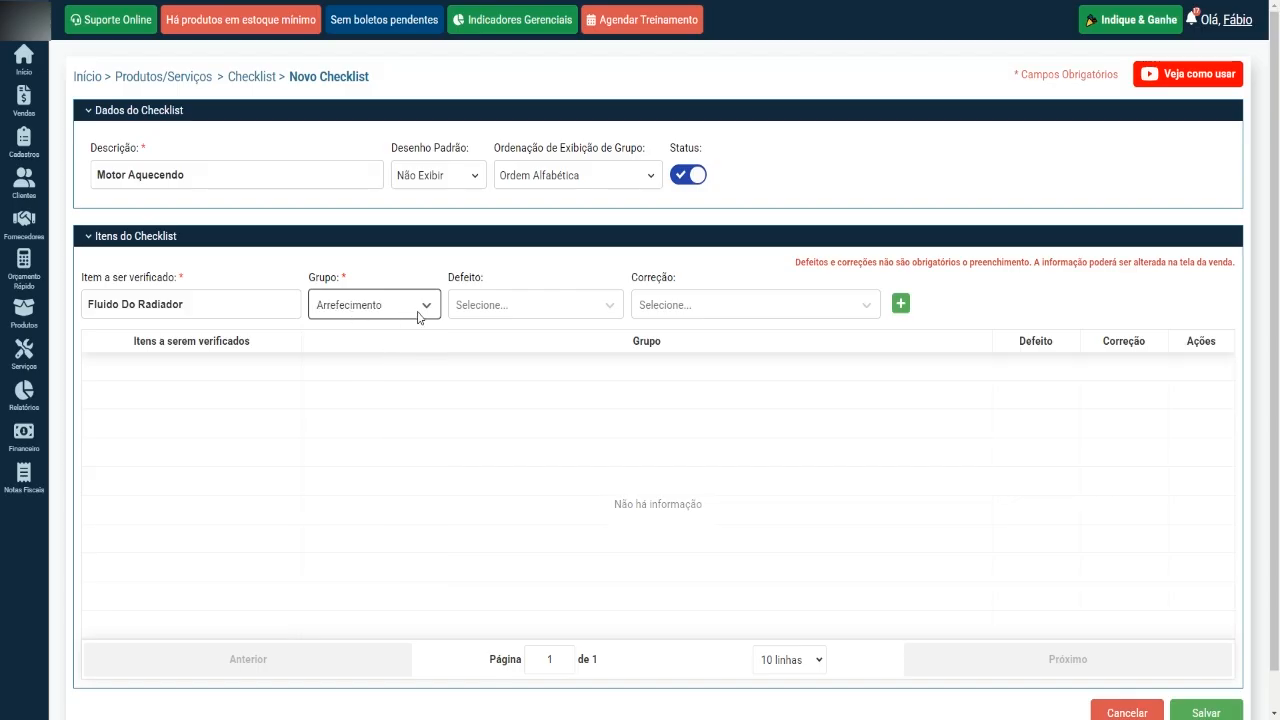
Set the item's defect to "Radiador com Ferrugem" and correction to "Sangria e Troca do Aditivo do Radiador", and add it to the checklist.
{"action": "left_click", "coordinate": [512, 310]}
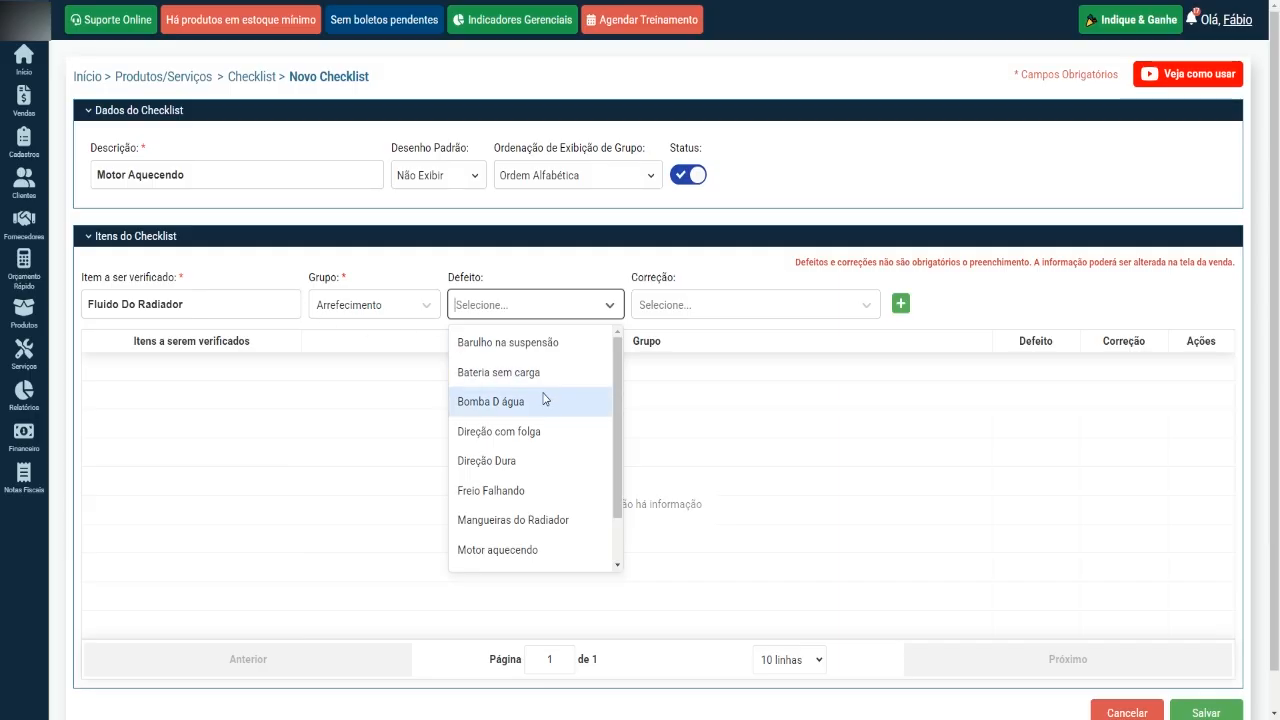
{"action": "scroll", "coordinate": [552, 415], "scroll_direction": "down", "scroll_amount": 1}
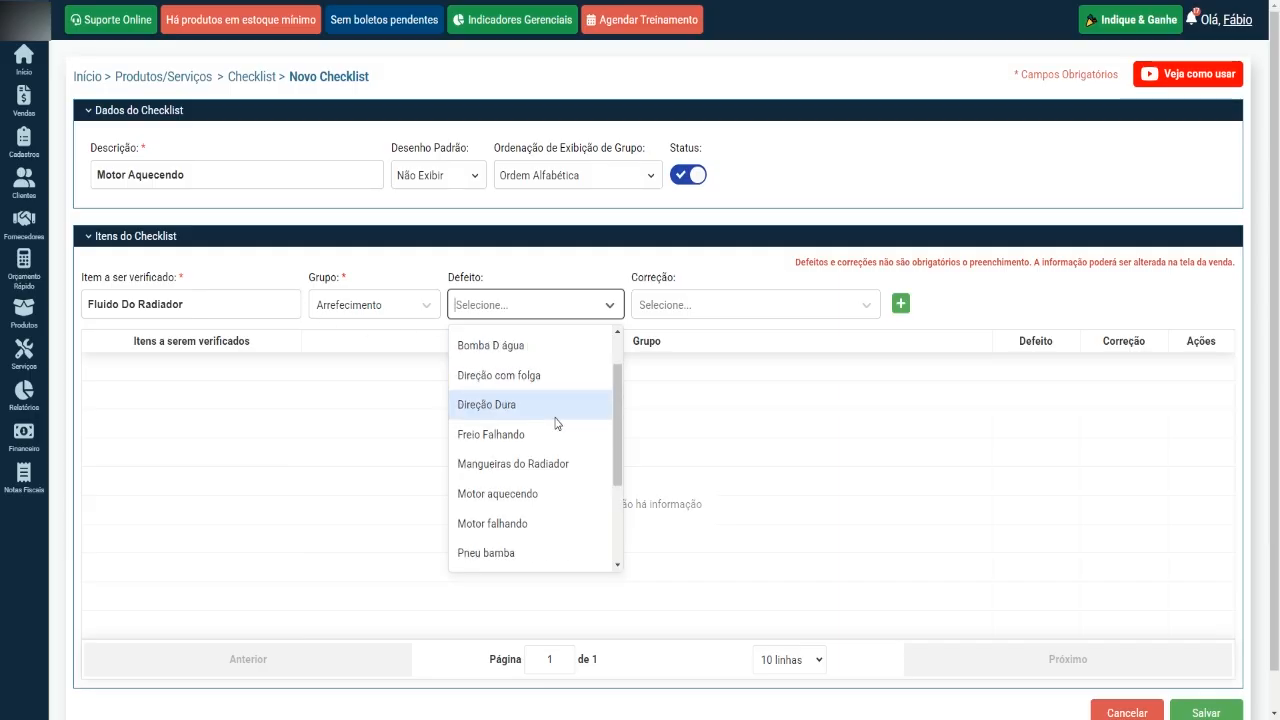
{"action": "scroll", "coordinate": [557, 423], "scroll_direction": "down", "scroll_amount": 3}
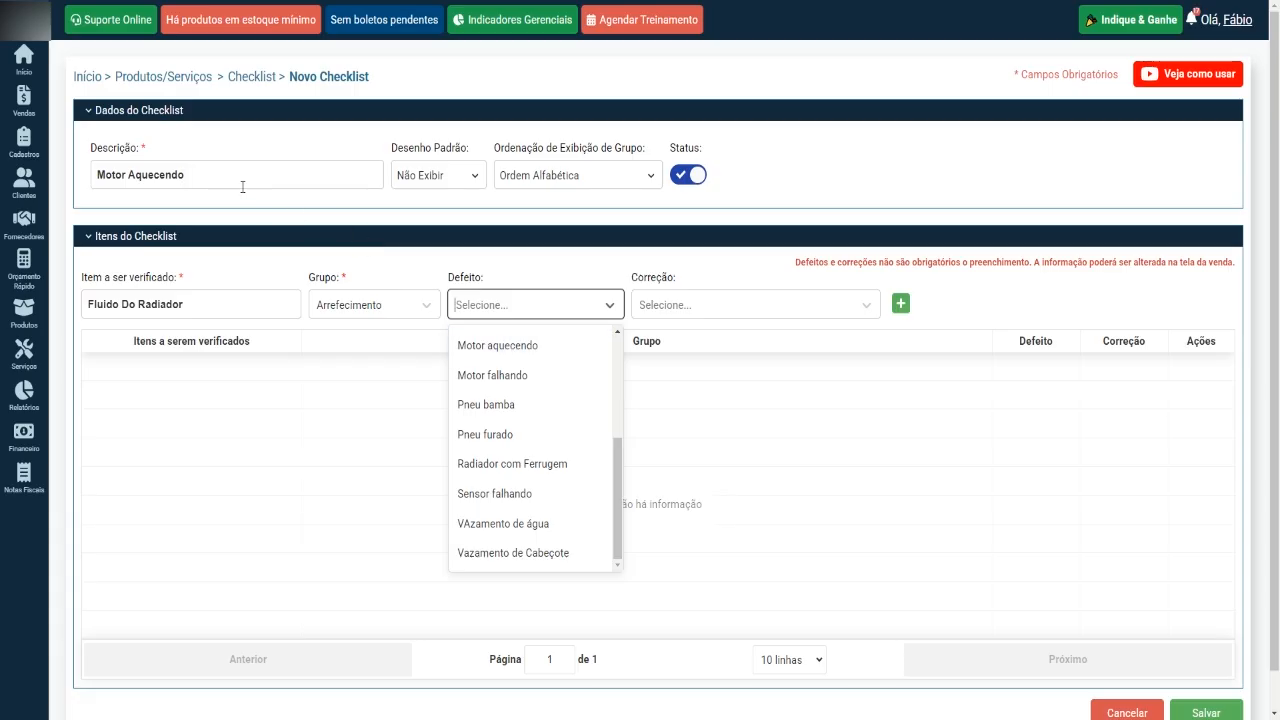
{"action": "left_click", "coordinate": [506, 466]}
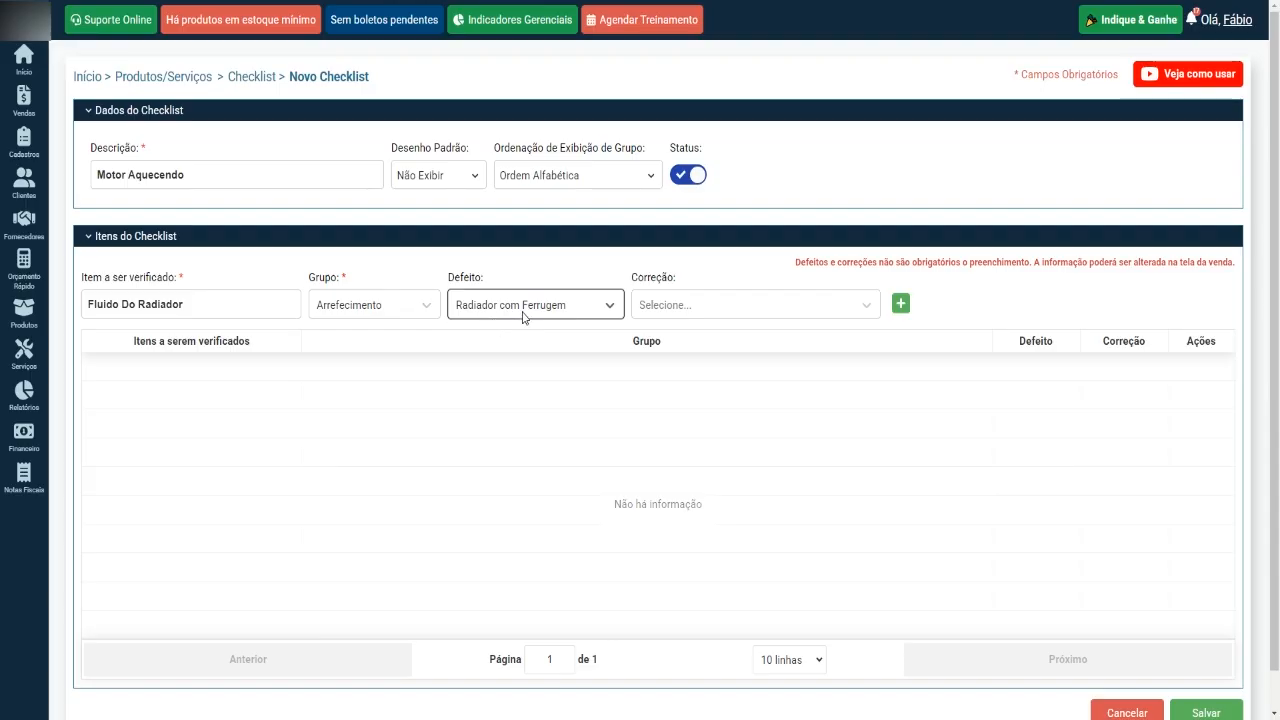
{"action": "left_click", "coordinate": [704, 310]}
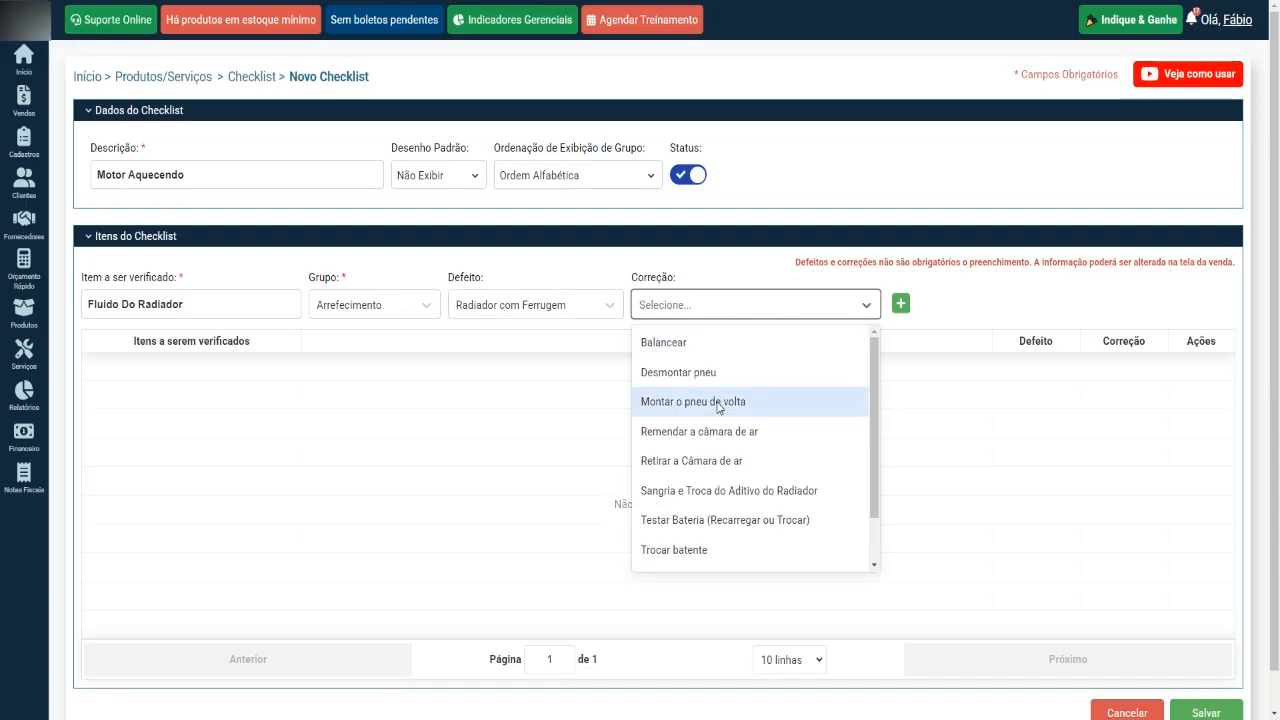
{"action": "scroll", "coordinate": [715, 410], "scroll_direction": "down", "scroll_amount": 1}
{"action": "left_click", "coordinate": [718, 436]}
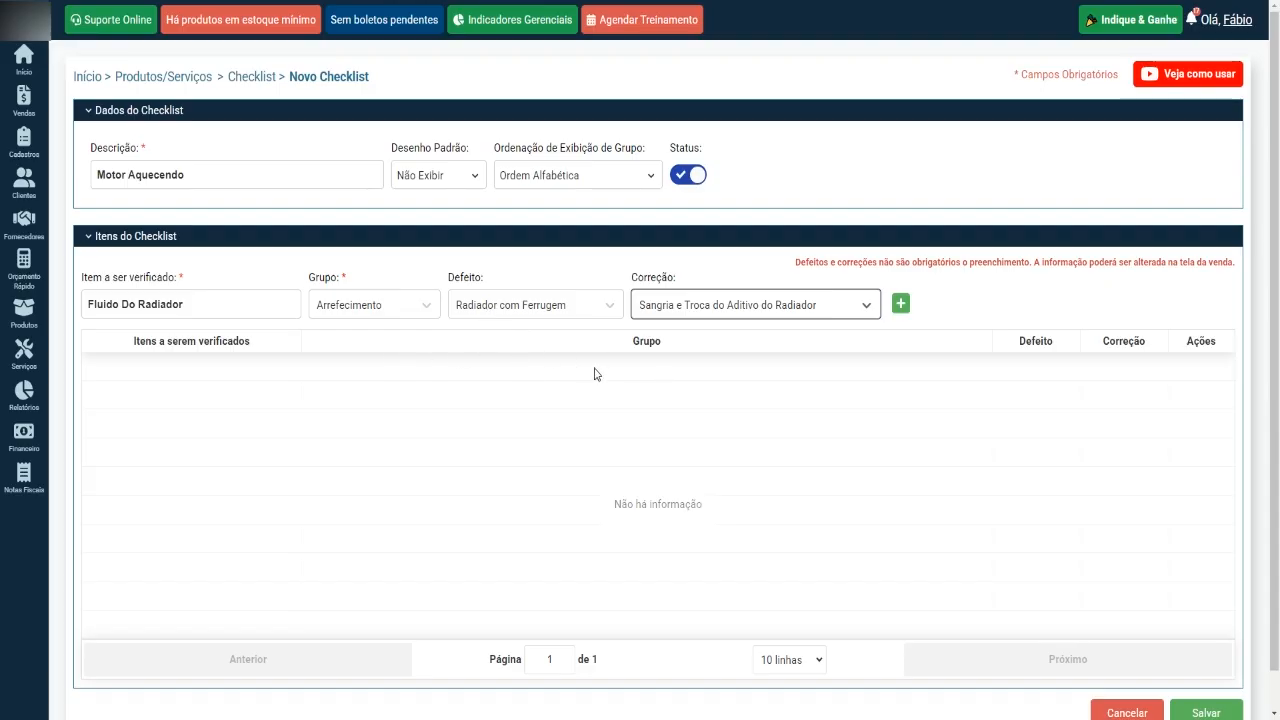
{"action": "left_click", "coordinate": [958, 311]}
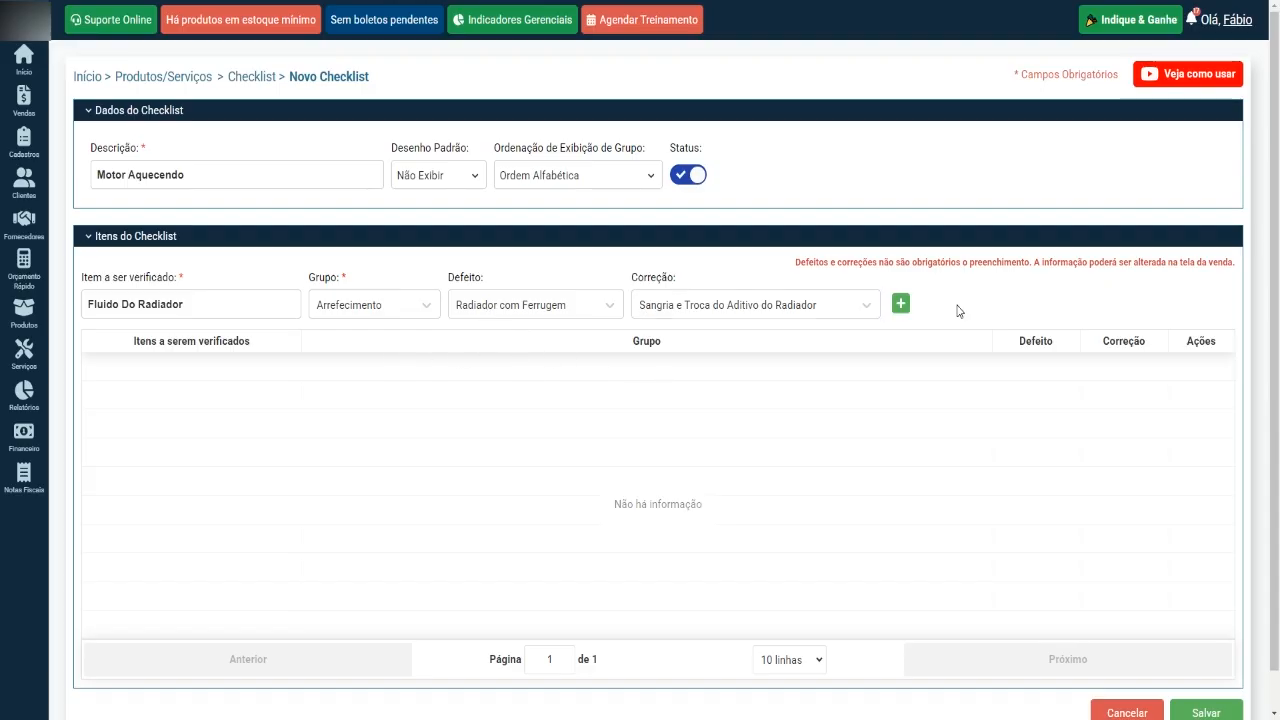
{"action": "left_click", "coordinate": [901, 305]}
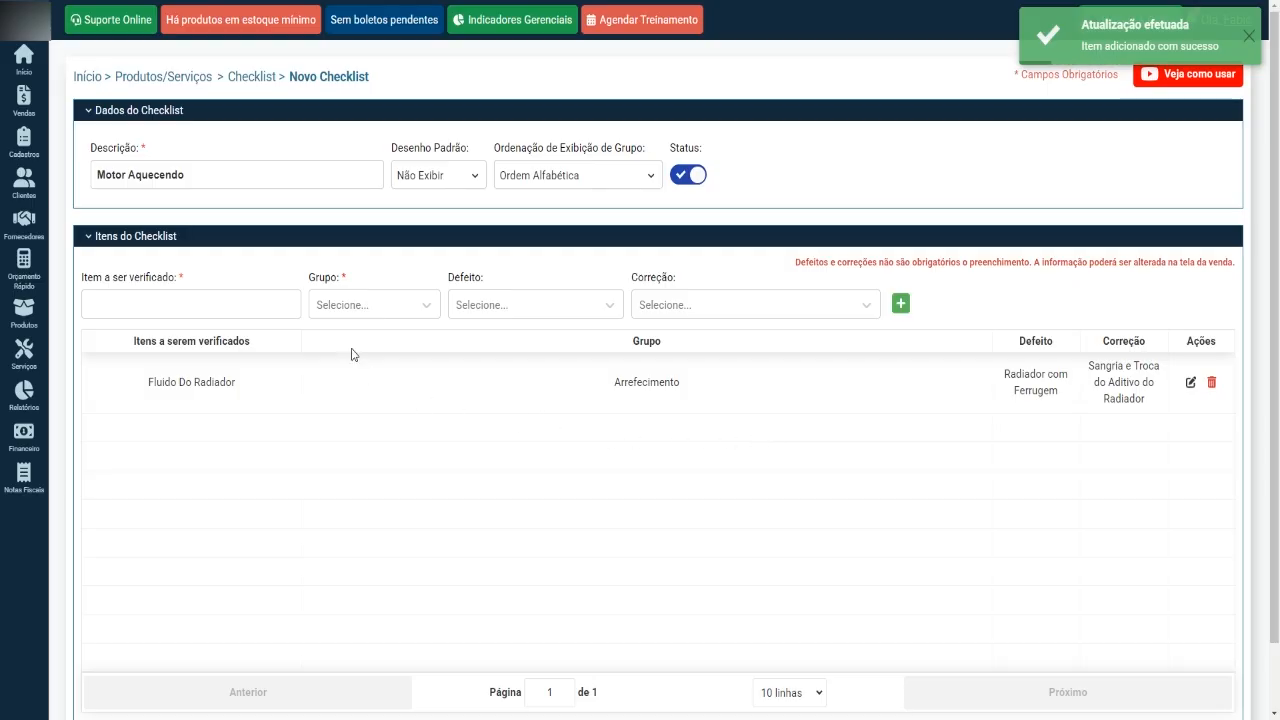
{"action": "left_click", "coordinate": [240, 303]}
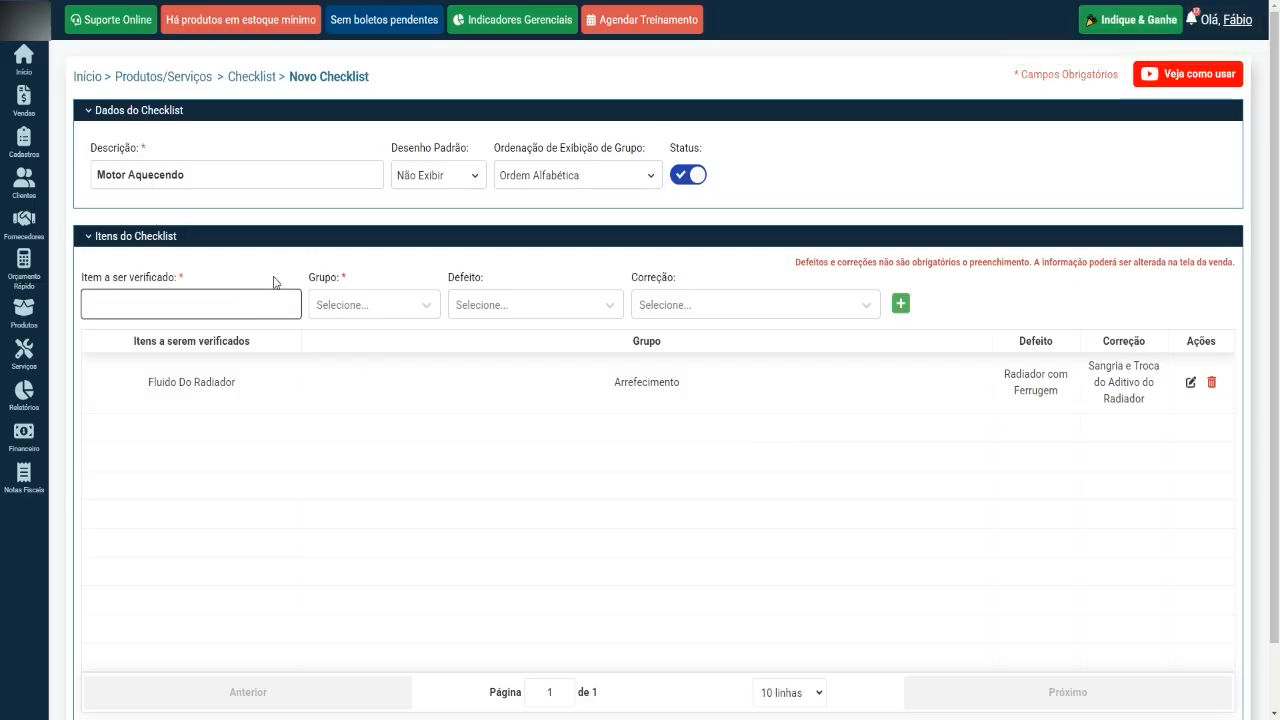
{"action": "left_click", "coordinate": [350, 308]}
{"action": "left_click", "coordinate": [489, 312]}
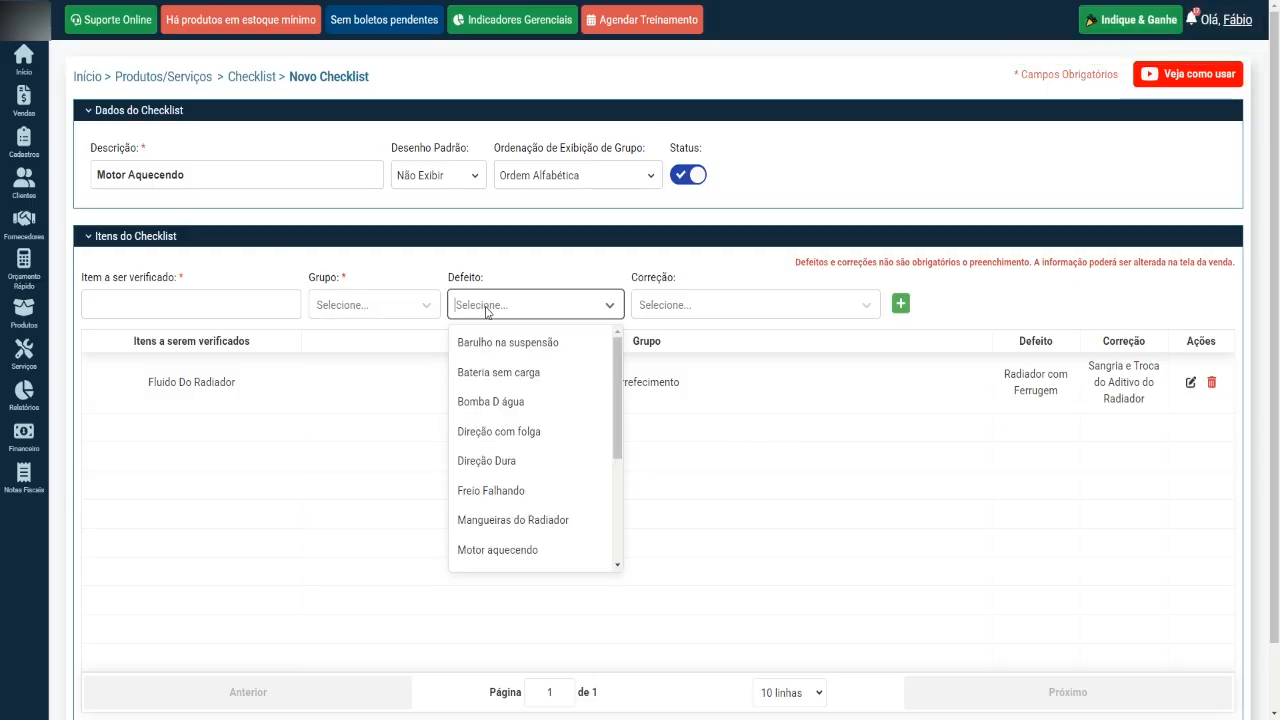
{"action": "left_click", "coordinate": [662, 306]}
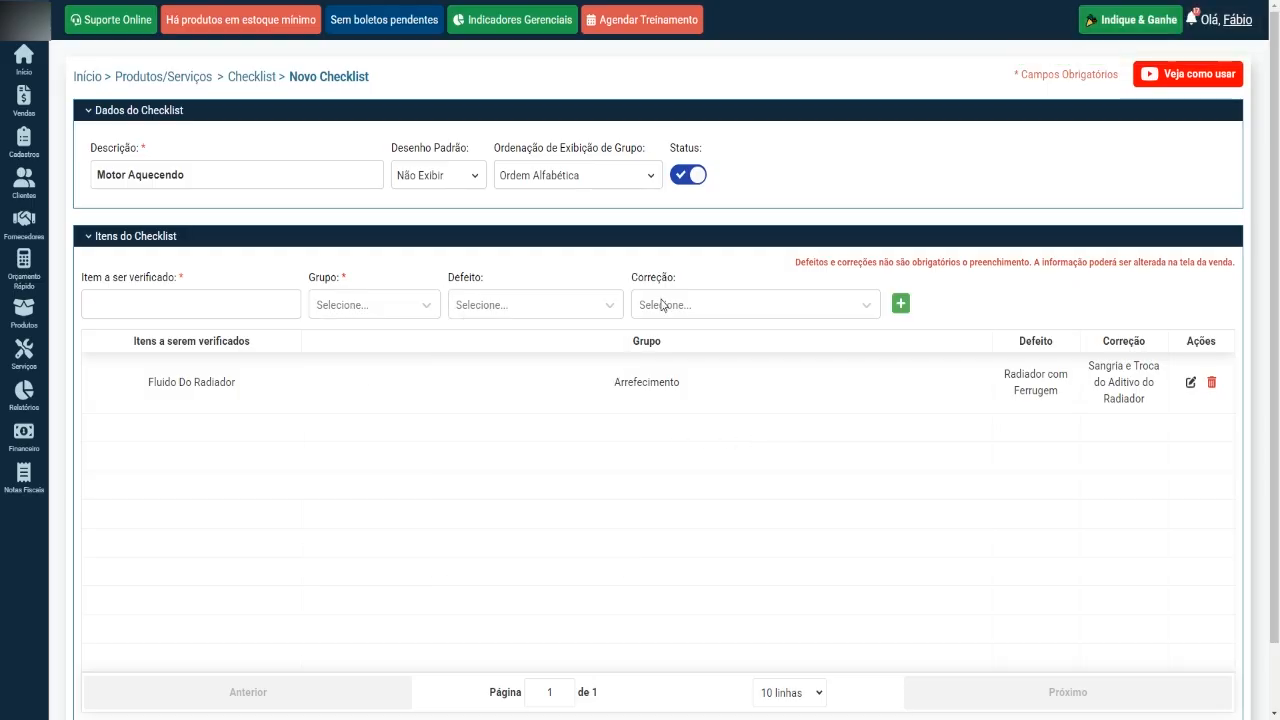
{"action": "left_click", "coordinate": [258, 296]}
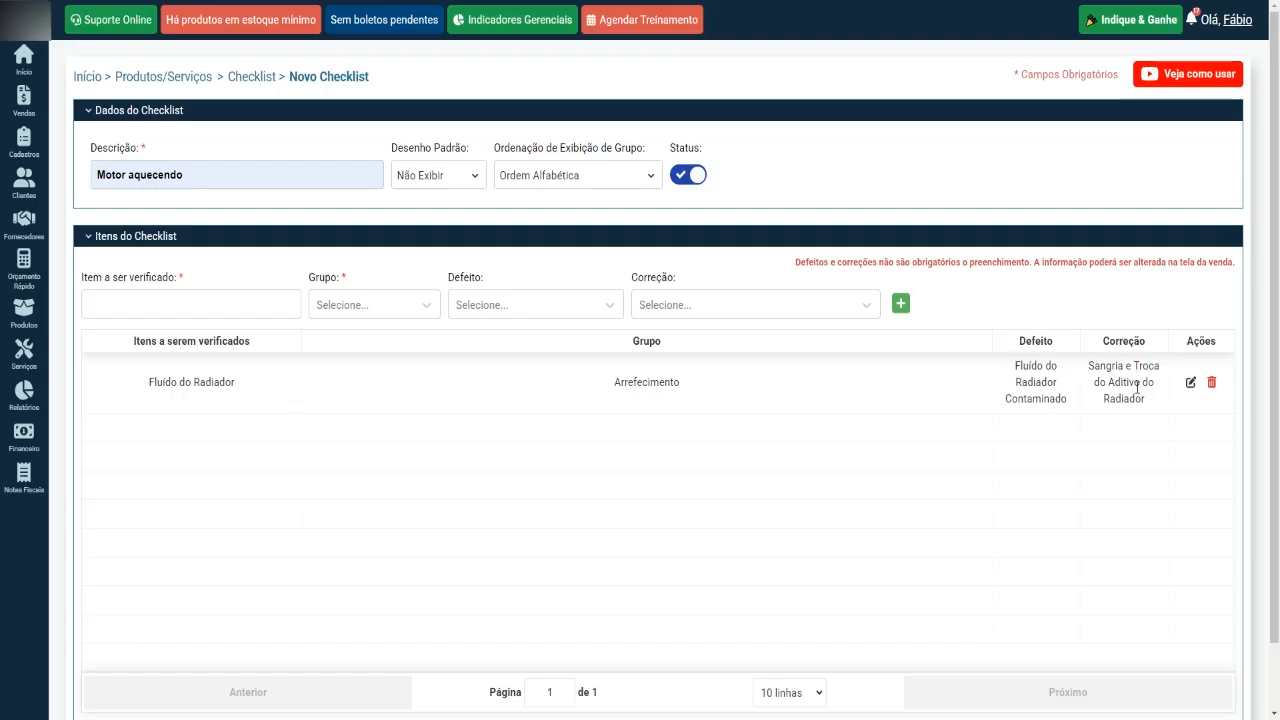
{"action": "left_click_drag", "start_coordinate": [246, 394], "coordinate": [131, 391]}
{"action": "left_click", "coordinate": [254, 387]}
{"action": "left_click_drag", "start_coordinate": [604, 397], "coordinate": [650, 397]}
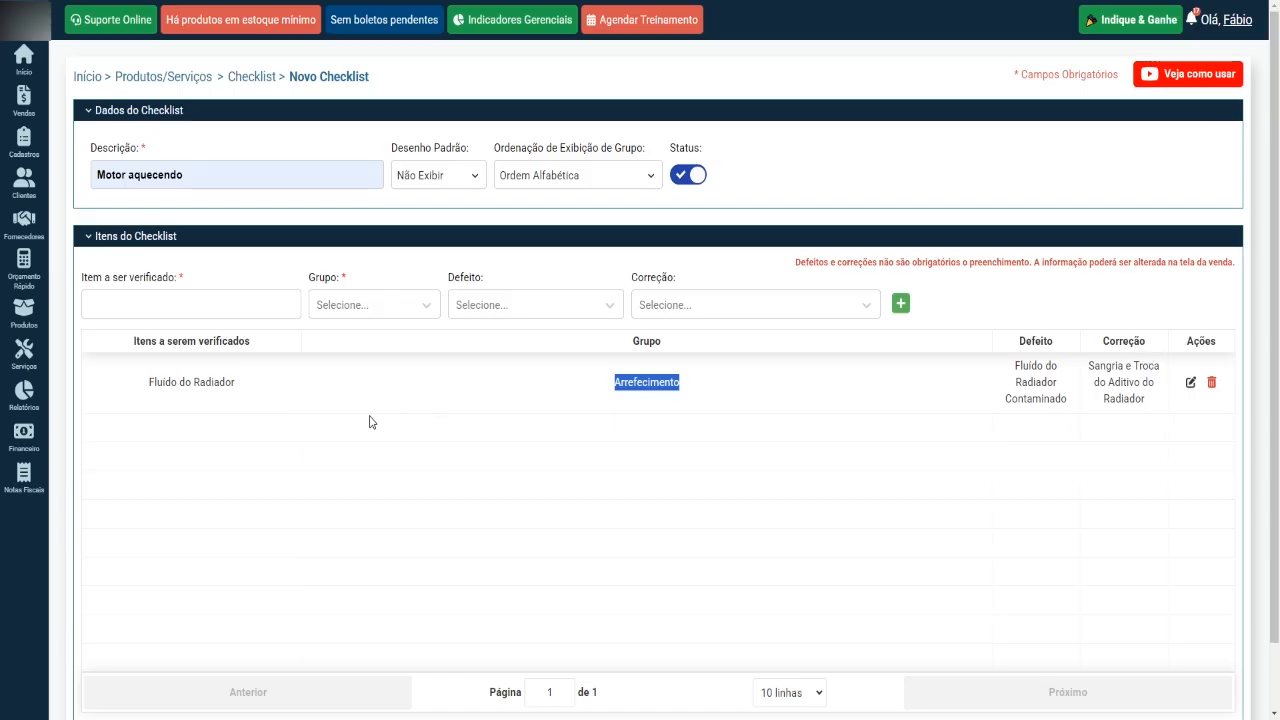
Set the new item's group to Arrefecimento, defect to "Bomba D água" and correction to "Trocar Bomba d' água".
{"action": "left_click", "coordinate": [394, 310]}
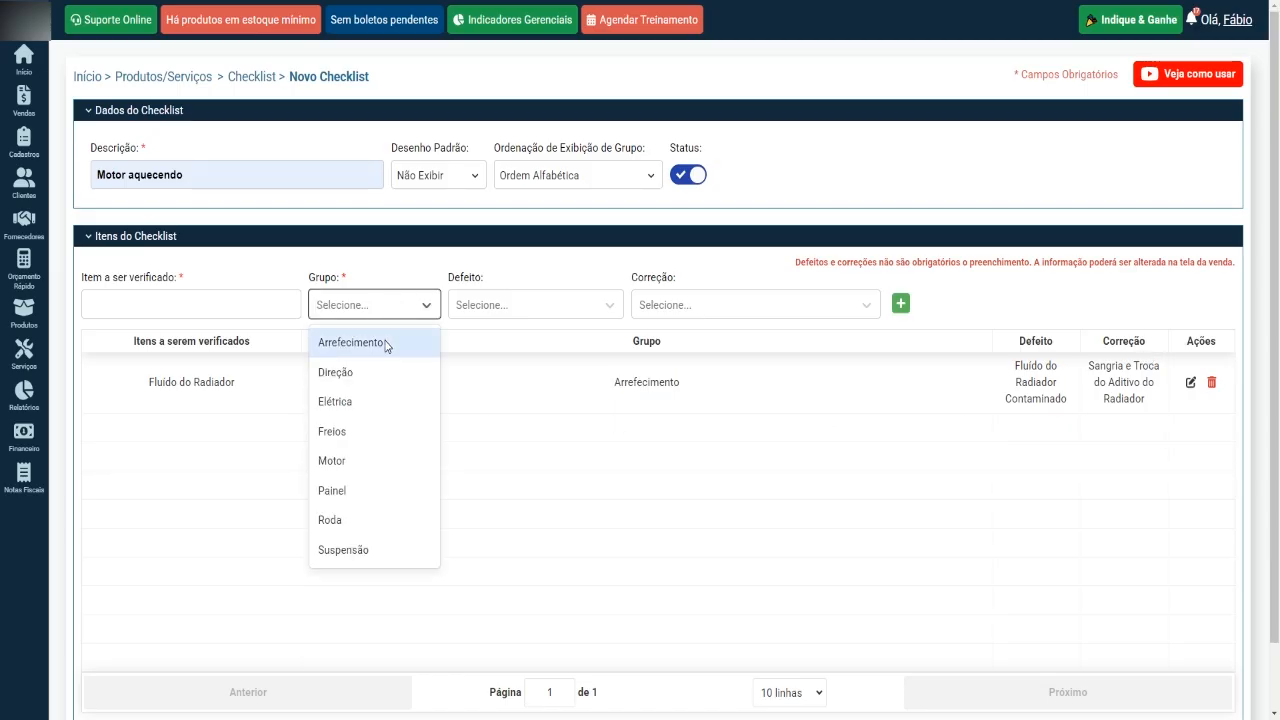
{"action": "left_click", "coordinate": [388, 343]}
{"action": "left_click", "coordinate": [493, 309]}
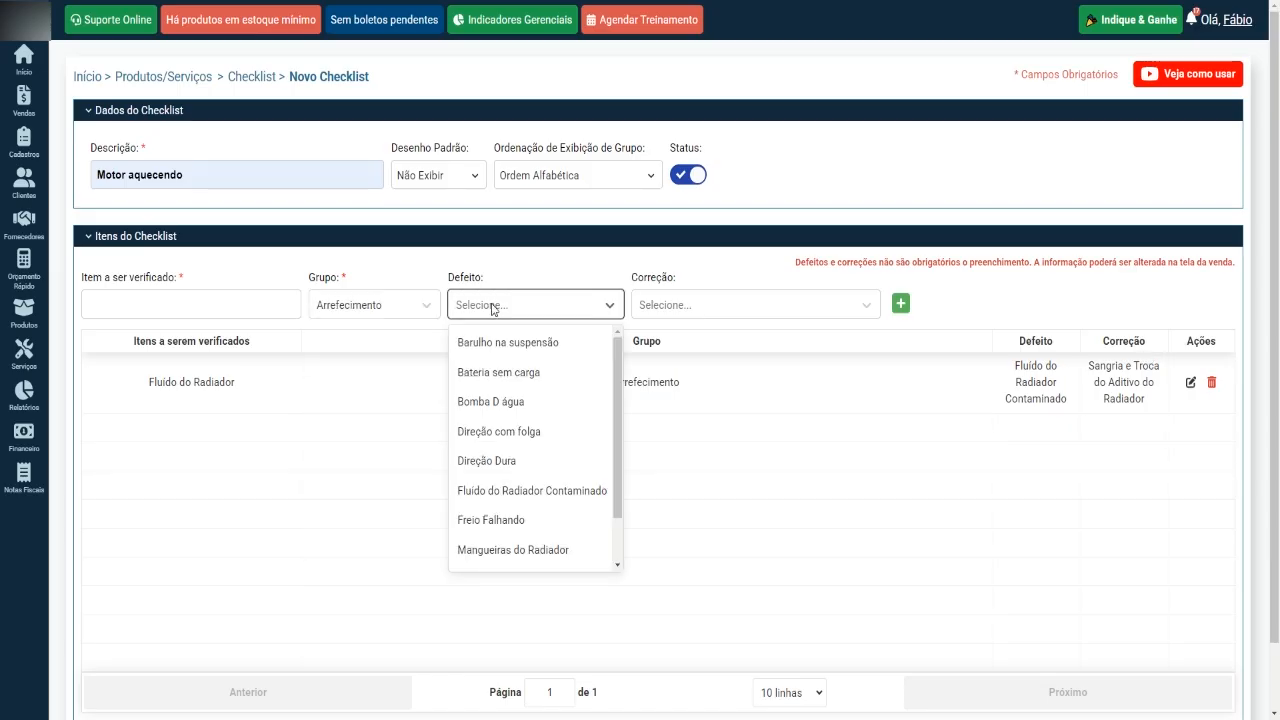
{"action": "left_click", "coordinate": [532, 402]}
{"action": "left_click", "coordinate": [691, 309]}
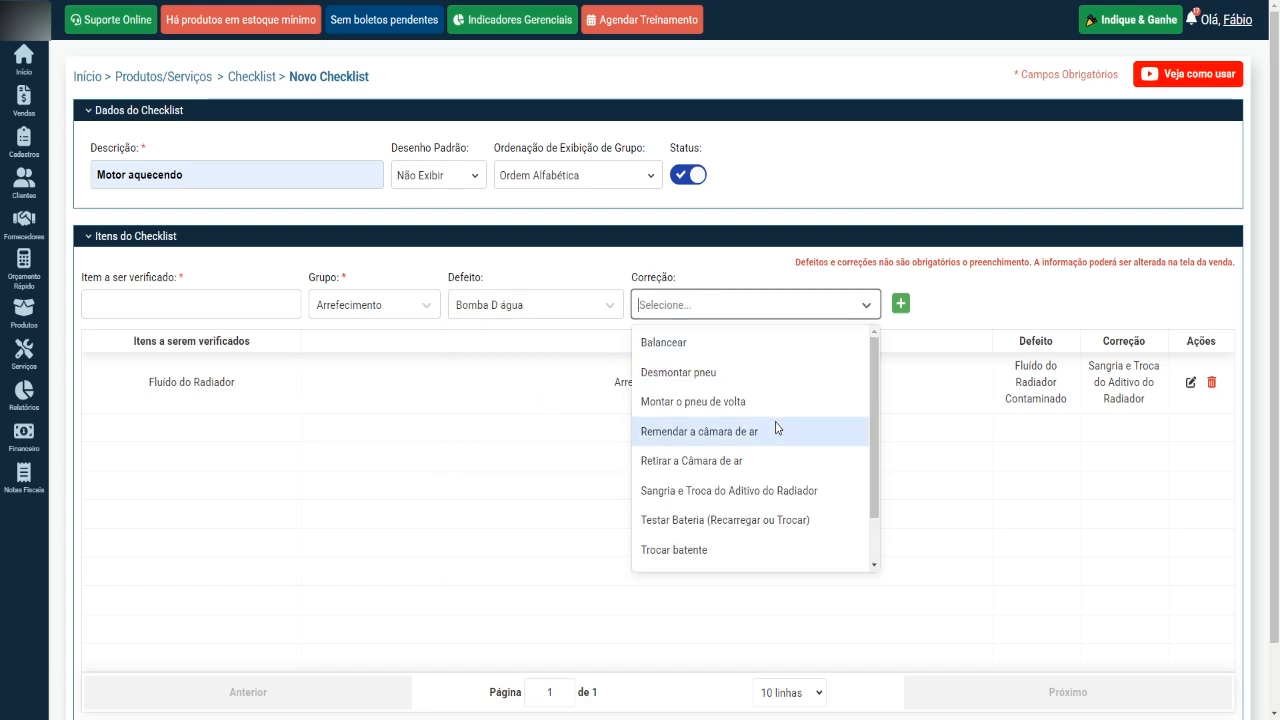
{"action": "scroll", "coordinate": [777, 428], "scroll_direction": "down", "scroll_amount": 1}
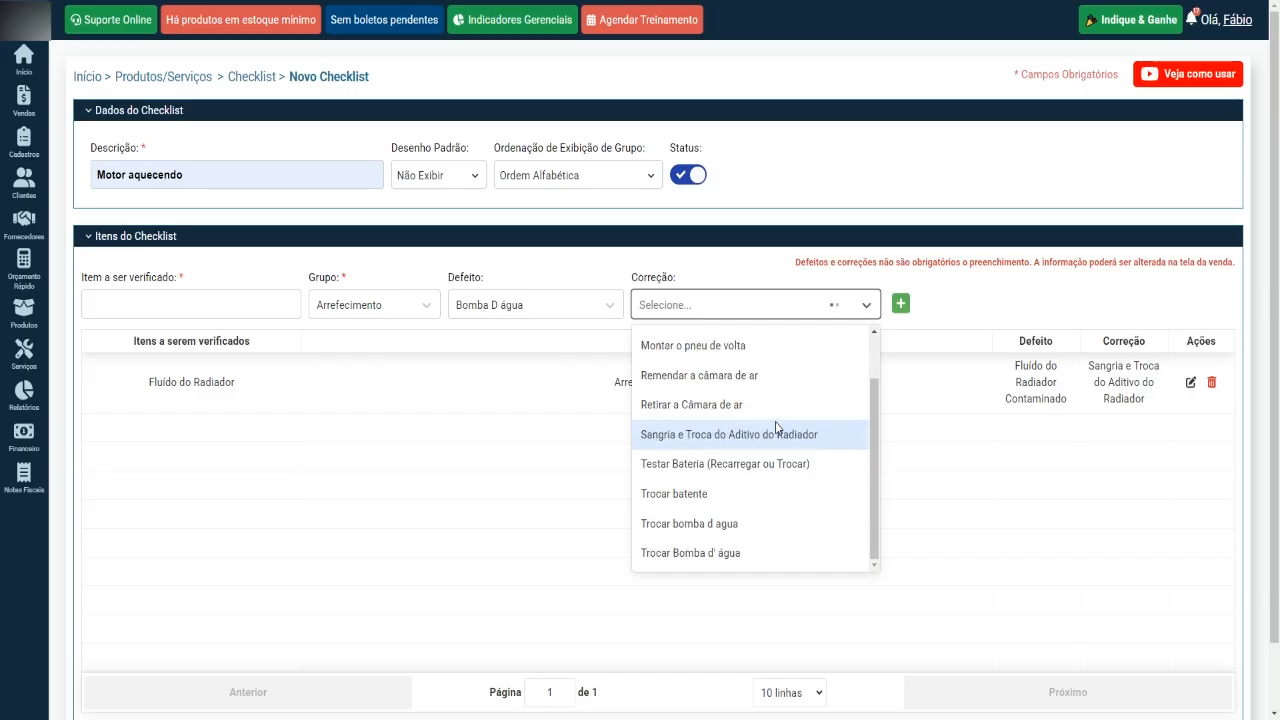
{"action": "left_click", "coordinate": [760, 555]}
Enter "Bomba d Água" as the item to be checked and add it to the checklist.
{"action": "left_click", "coordinate": [274, 304]}
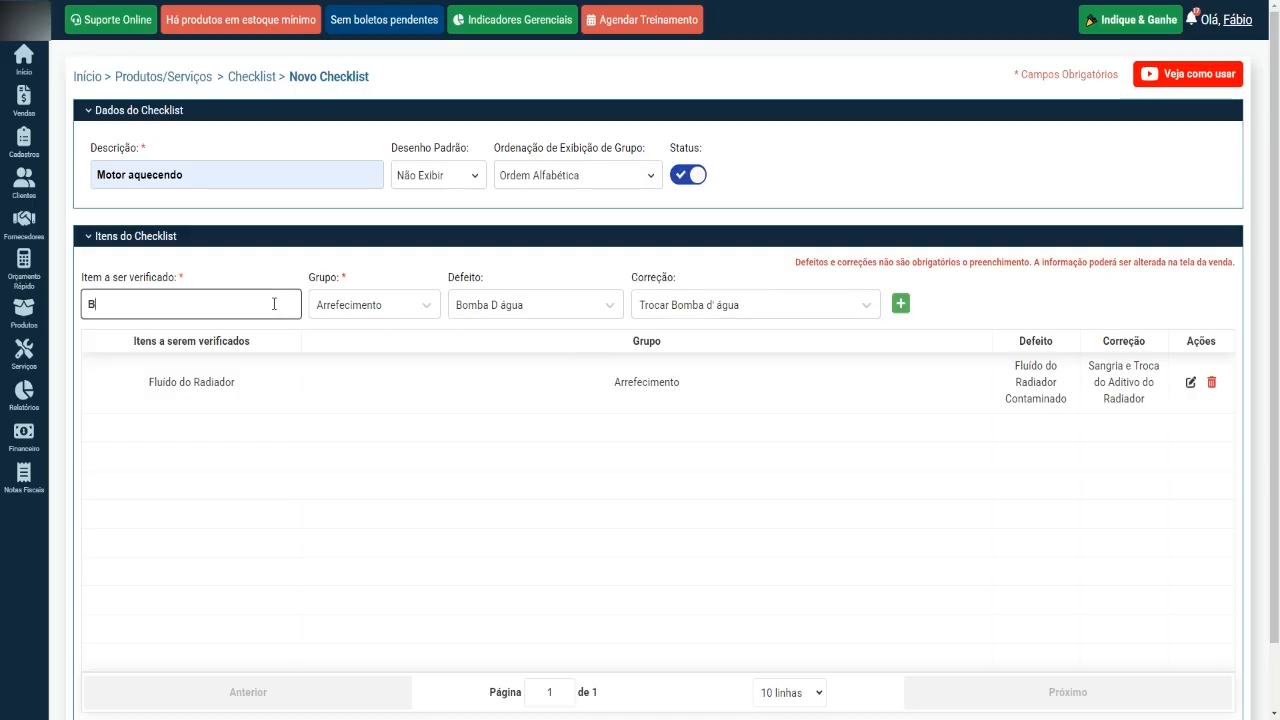
{"action": "type", "text": "Bomba d Água"}
{"action": "left_click", "coordinate": [900, 304]}
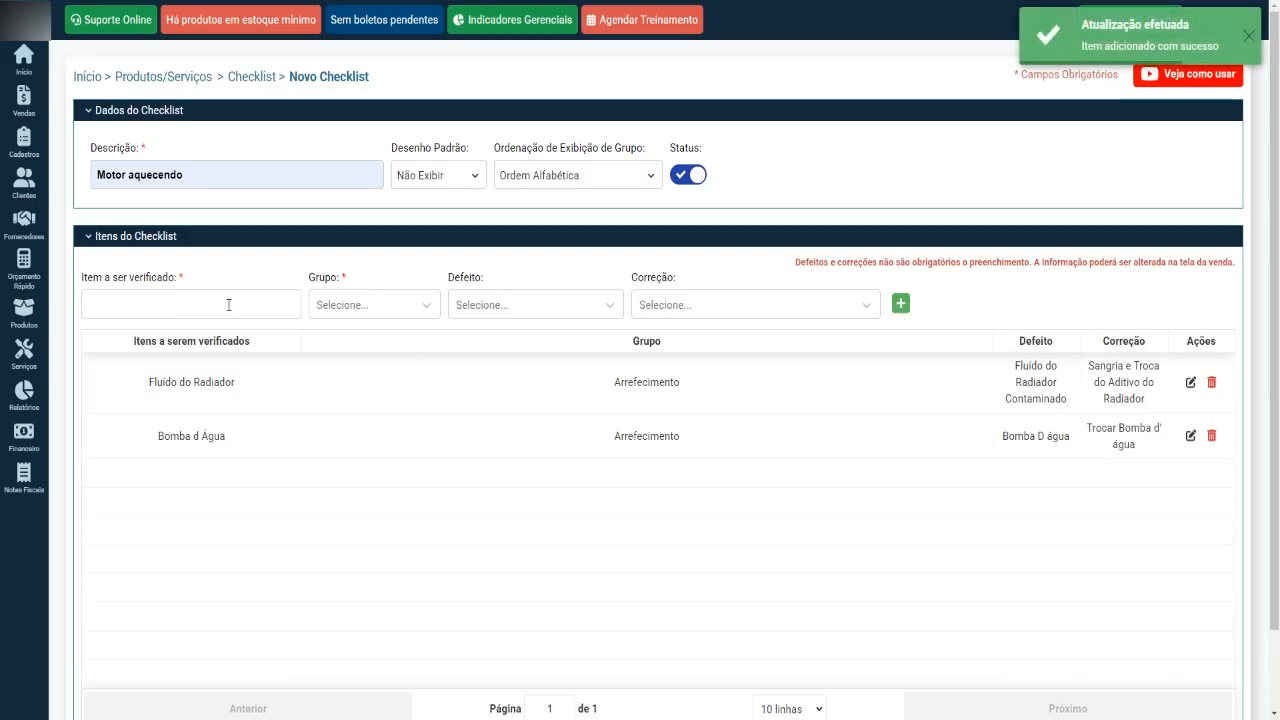
Assign the next checklist item to the group Arrefecimento and browse the available defects.
{"action": "left_click", "coordinate": [430, 306]}
{"action": "left_click", "coordinate": [422, 343]}
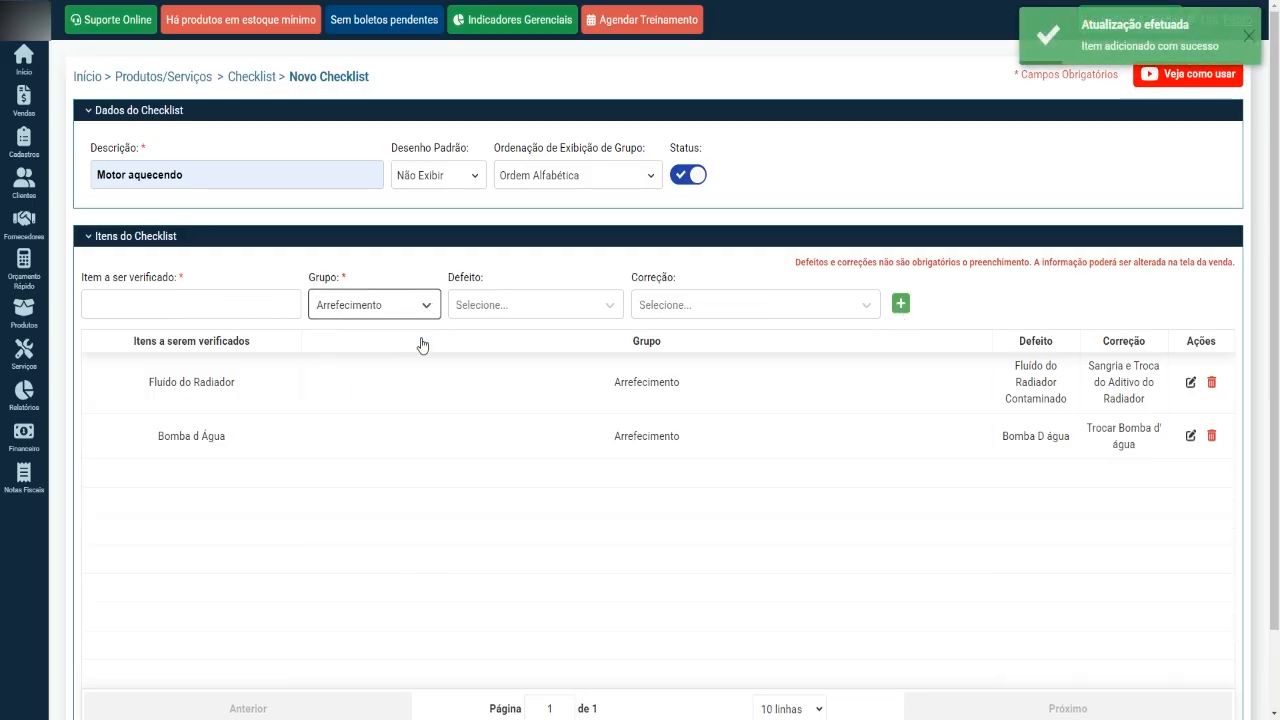
{"action": "left_click", "coordinate": [503, 310]}
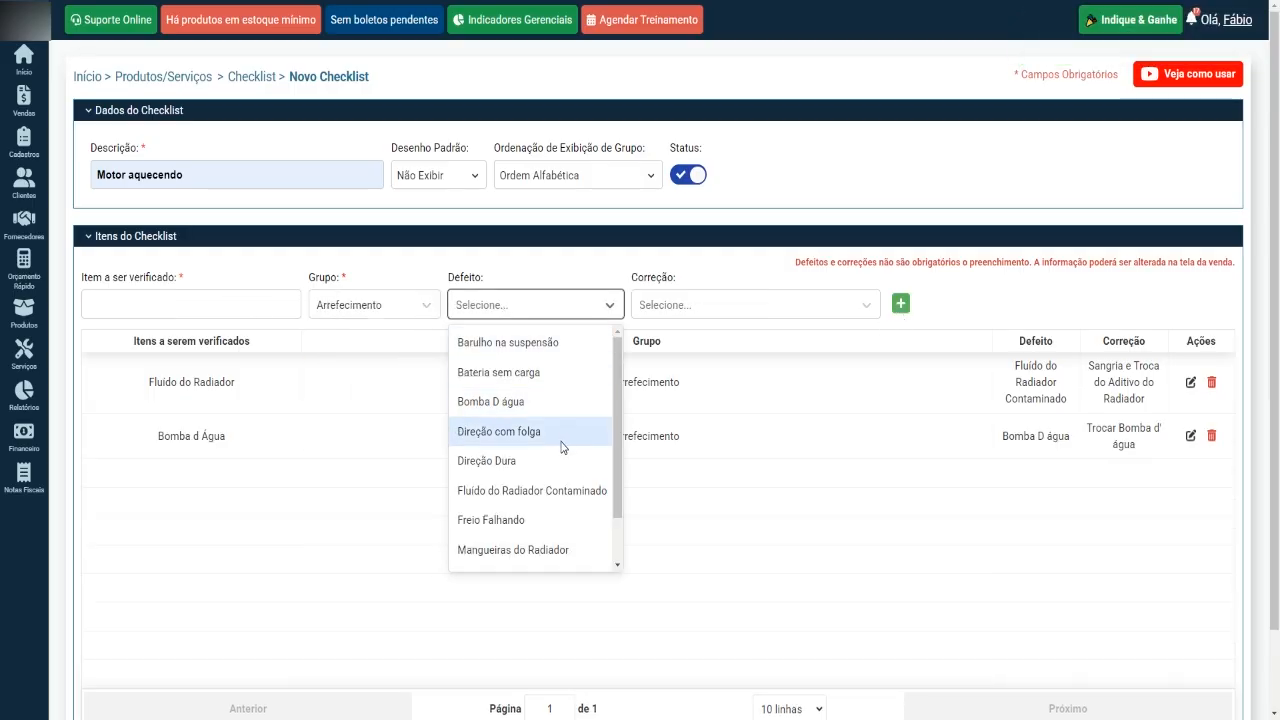
{"action": "scroll", "coordinate": [555, 500], "scroll_direction": "down", "scroll_amount": 1}
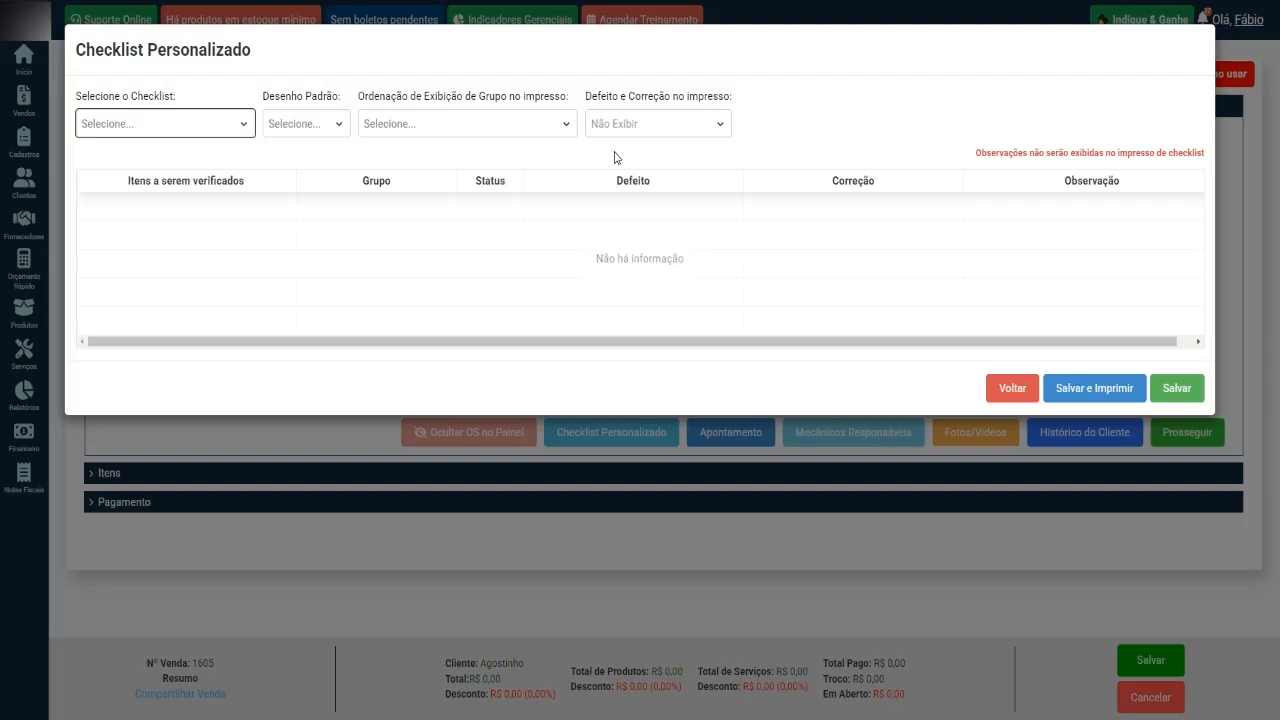
Open the sale's Checklist Carros printout, examine its standard inspection items, and return to the new checklist.
{"action": "left_click", "coordinate": [1020, 390]}
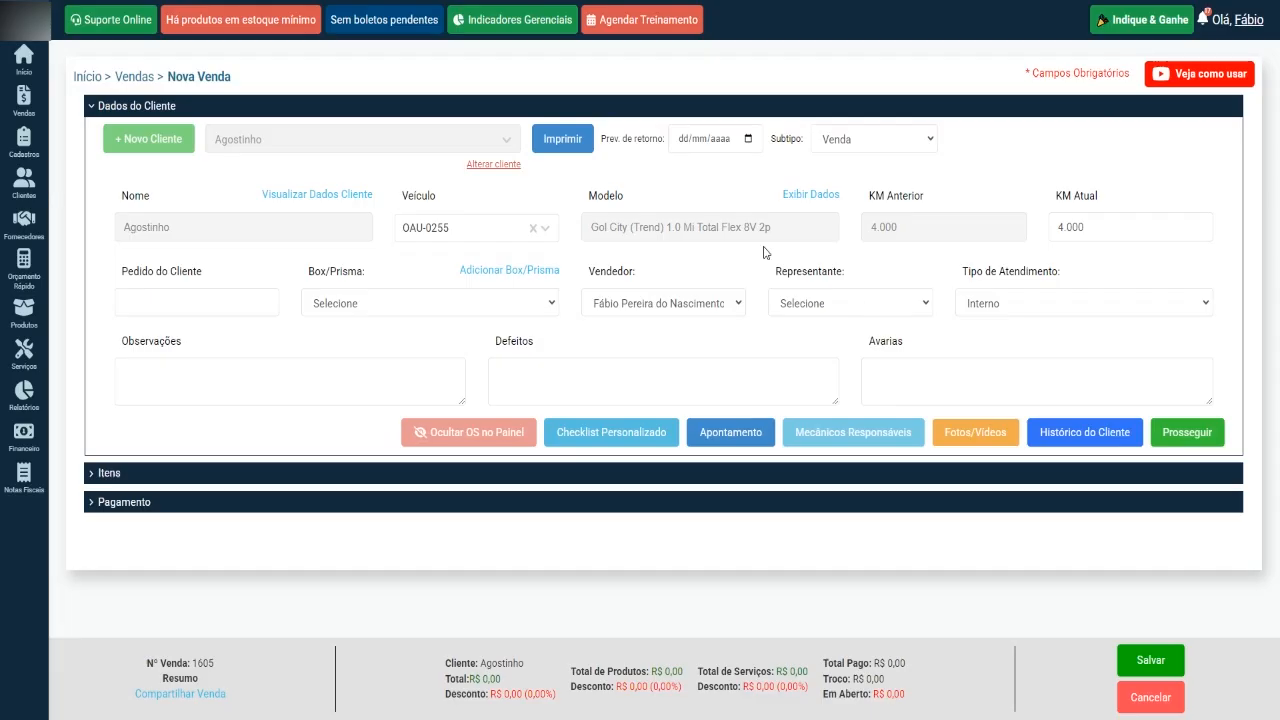
{"action": "left_click", "coordinate": [562, 139]}
{"action": "left_click", "coordinate": [648, 131]}
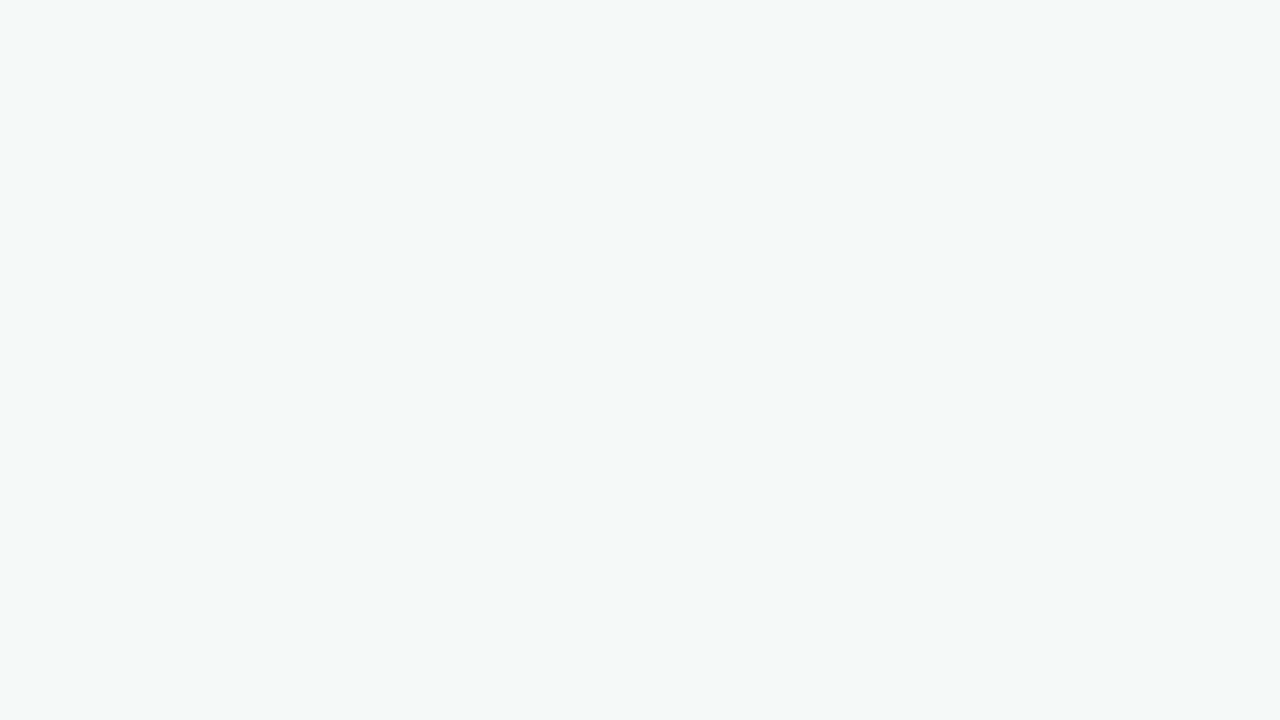
{"action": "scroll", "coordinate": [348, 173], "scroll_direction": "down", "scroll_amount": 3}
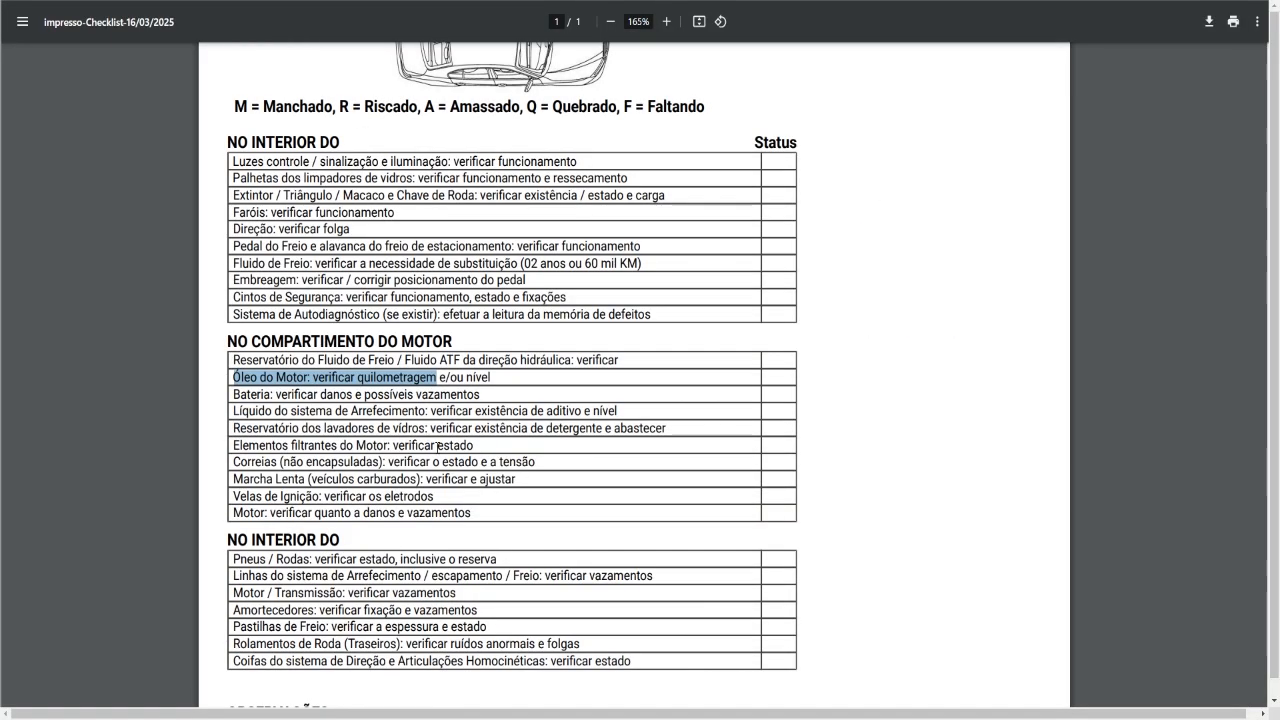
{"action": "left_click_drag", "start_coordinate": [234, 161], "coordinate": [394, 196]}
{"action": "left_click", "coordinate": [25, 1]}
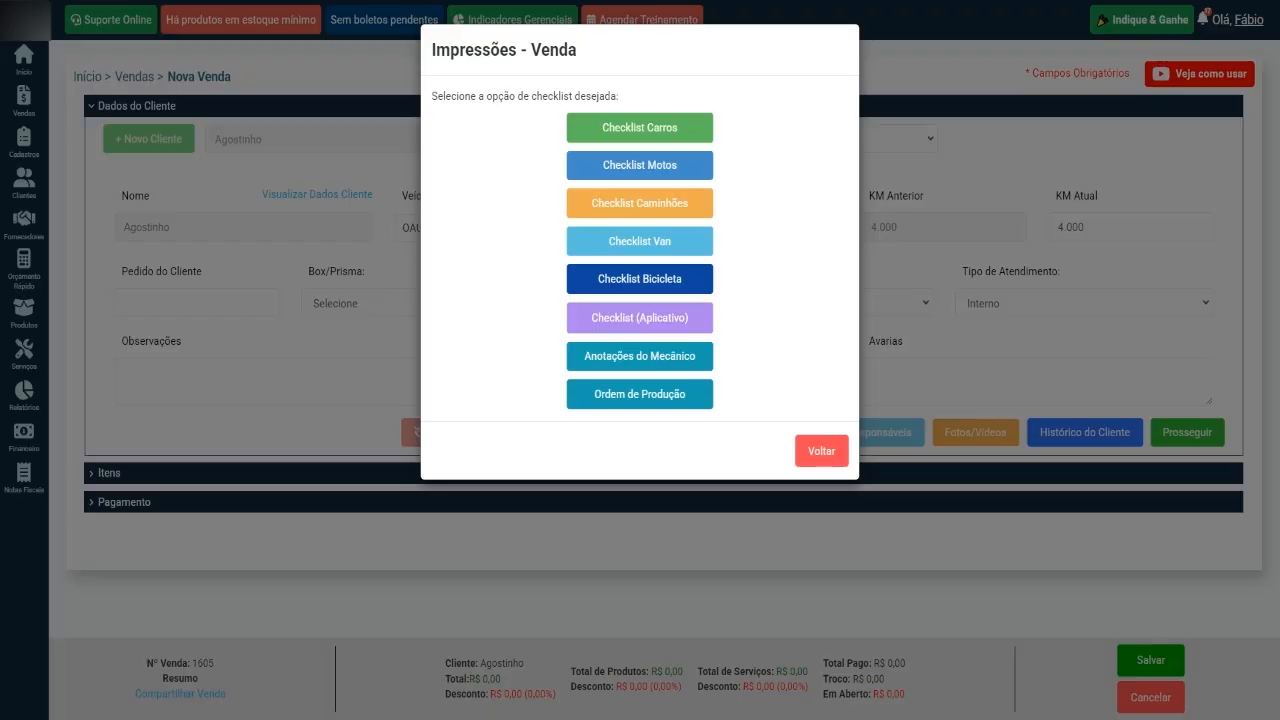
{"action": "left_click", "coordinate": [200, 1]}
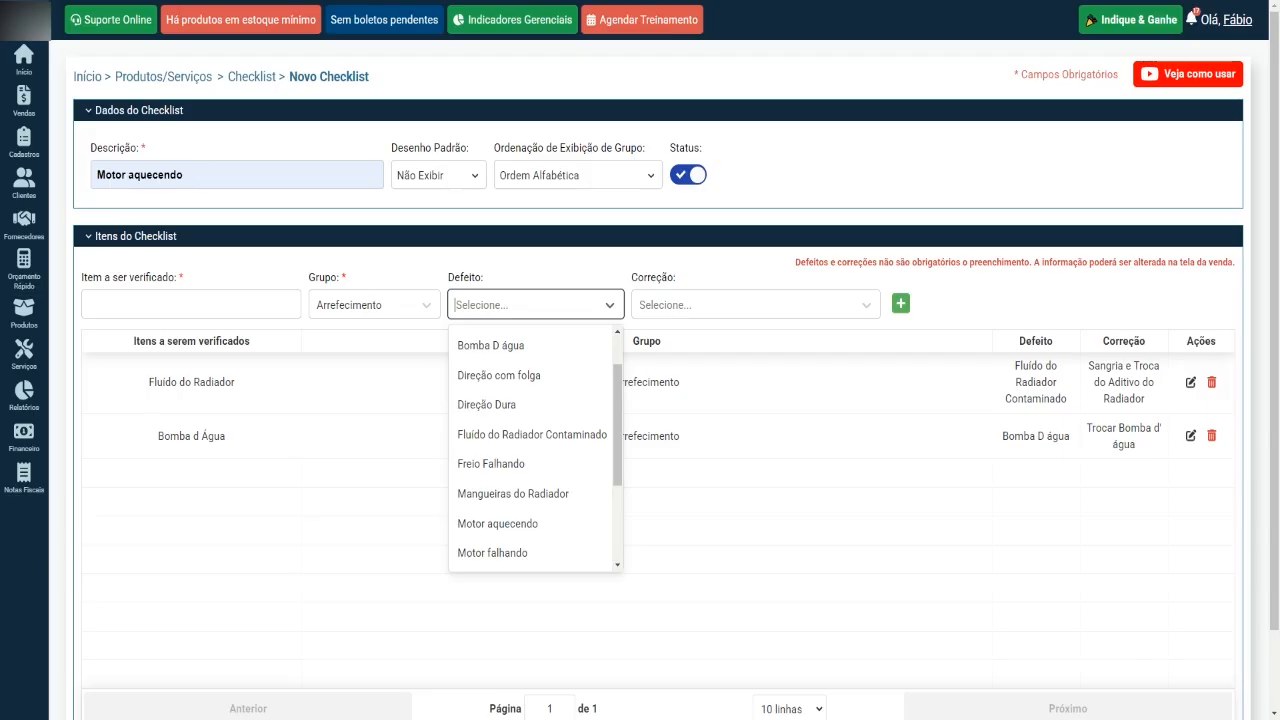
Set the item's defect to "Mangueiras do Radiador" and its correction to "Trocar mangueiras rachadas e com bolhas".
{"action": "left_click", "coordinate": [500, 307]}
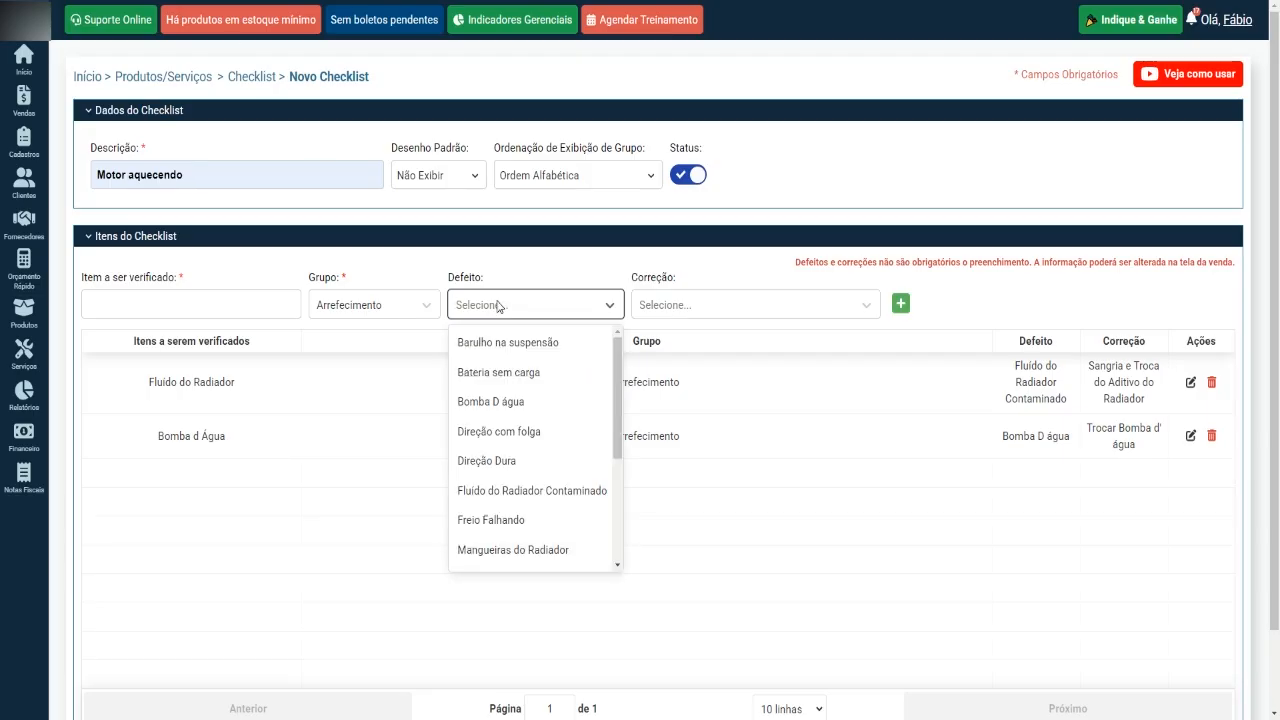
{"action": "type", "text": "ó"}
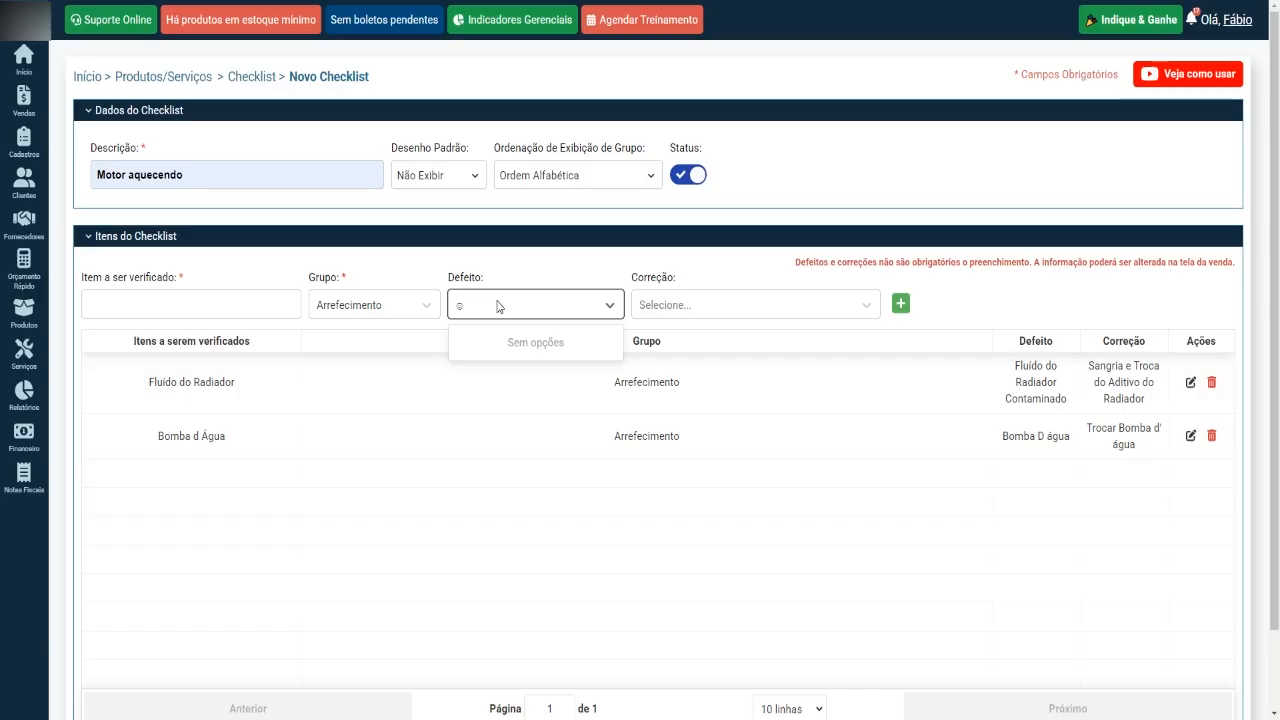
{"action": "key", "text": "BackSpace"}
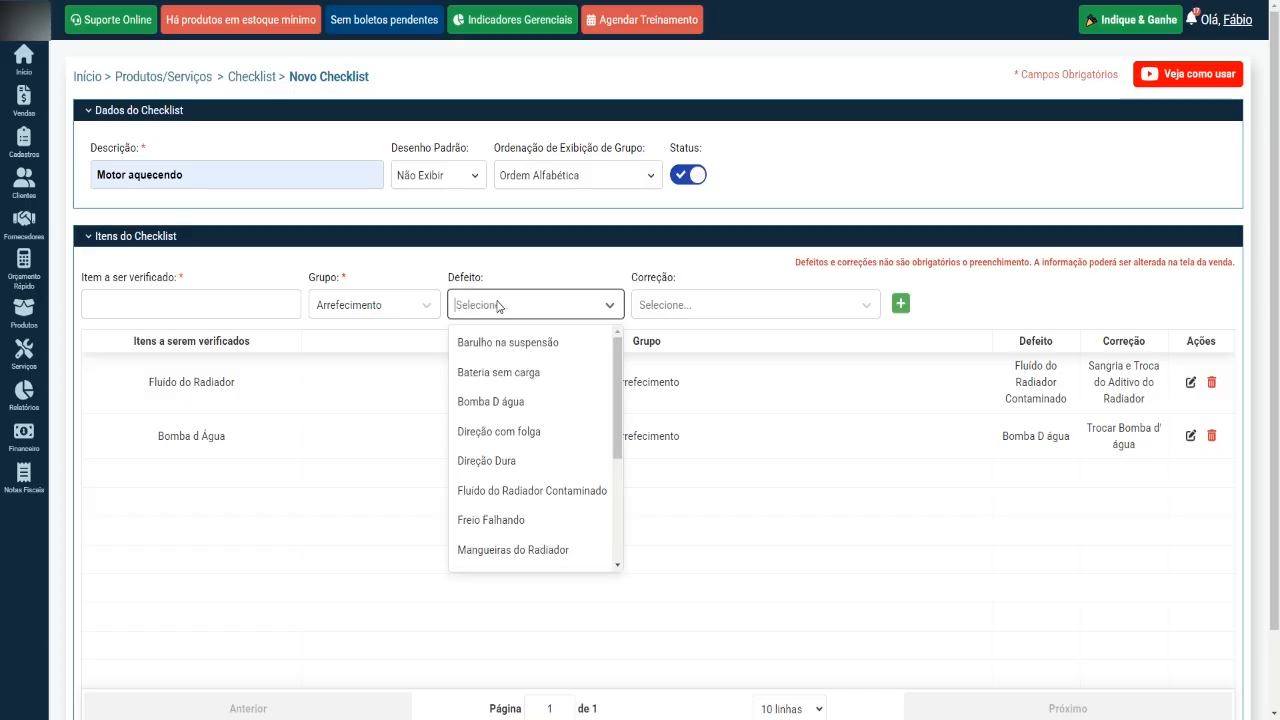
{"action": "left_click", "coordinate": [528, 549]}
{"action": "left_click", "coordinate": [740, 309]}
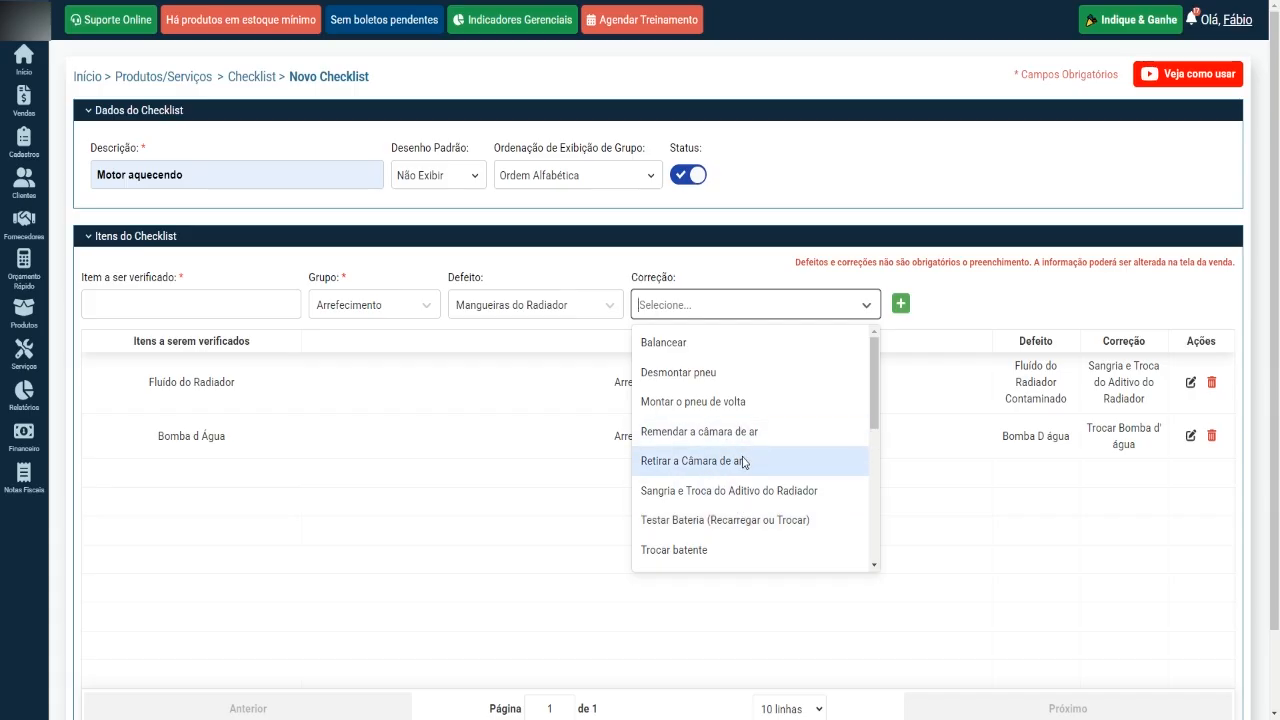
{"action": "scroll", "coordinate": [745, 460], "scroll_direction": "down", "scroll_amount": 2}
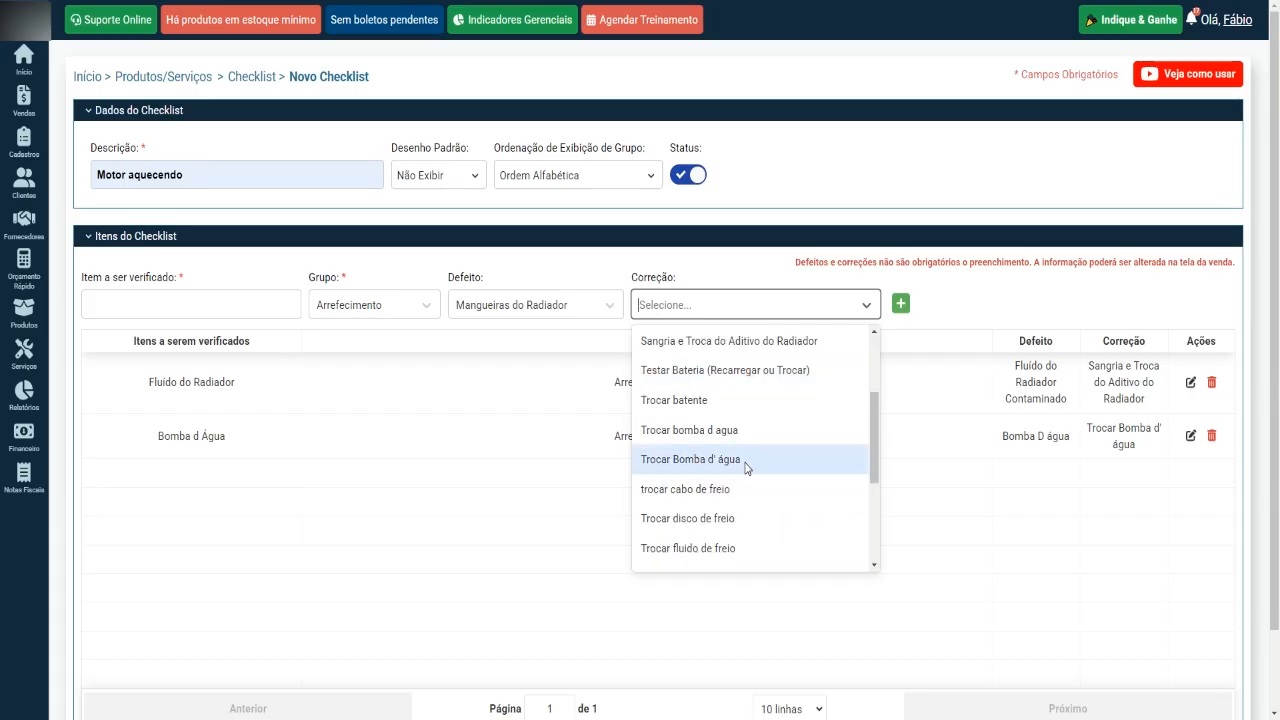
{"action": "scroll", "coordinate": [750, 480], "scroll_direction": "down", "scroll_amount": 3}
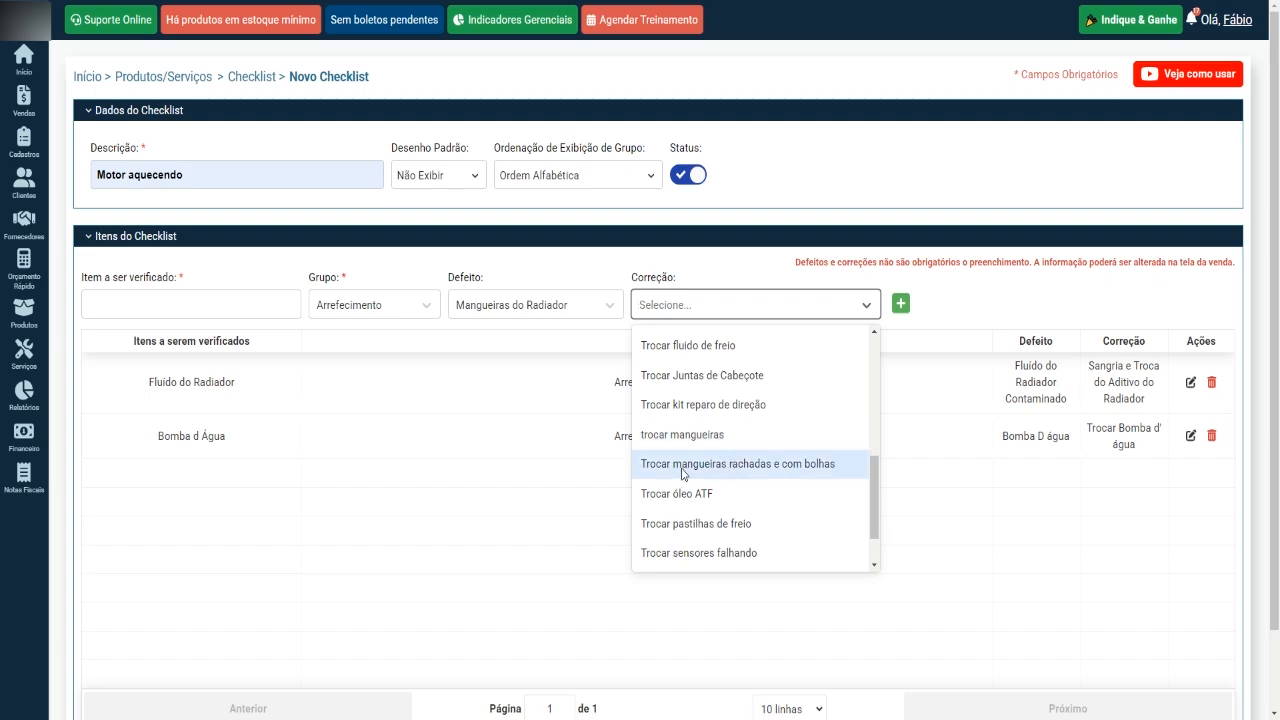
{"action": "left_click", "coordinate": [716, 466]}
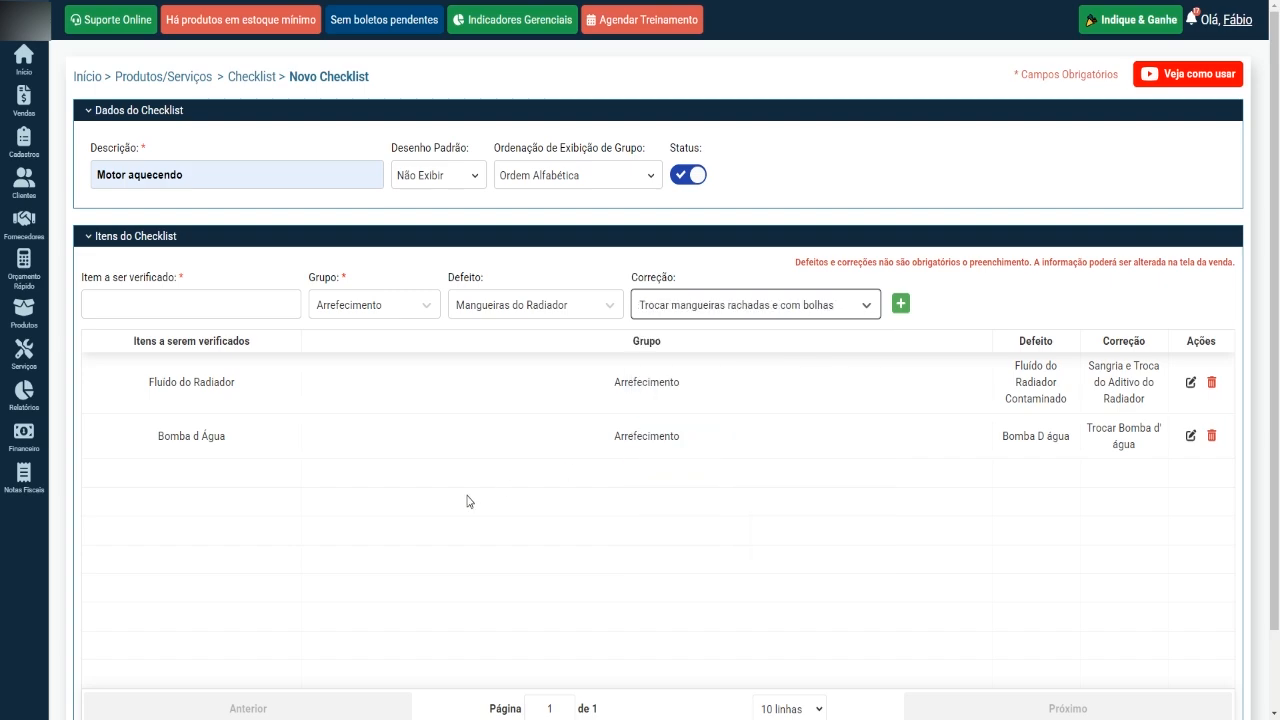
Enter "Mangueiras do Radiador" as the item to be checked and add it to the checklist.
{"action": "left_click", "coordinate": [219, 303]}
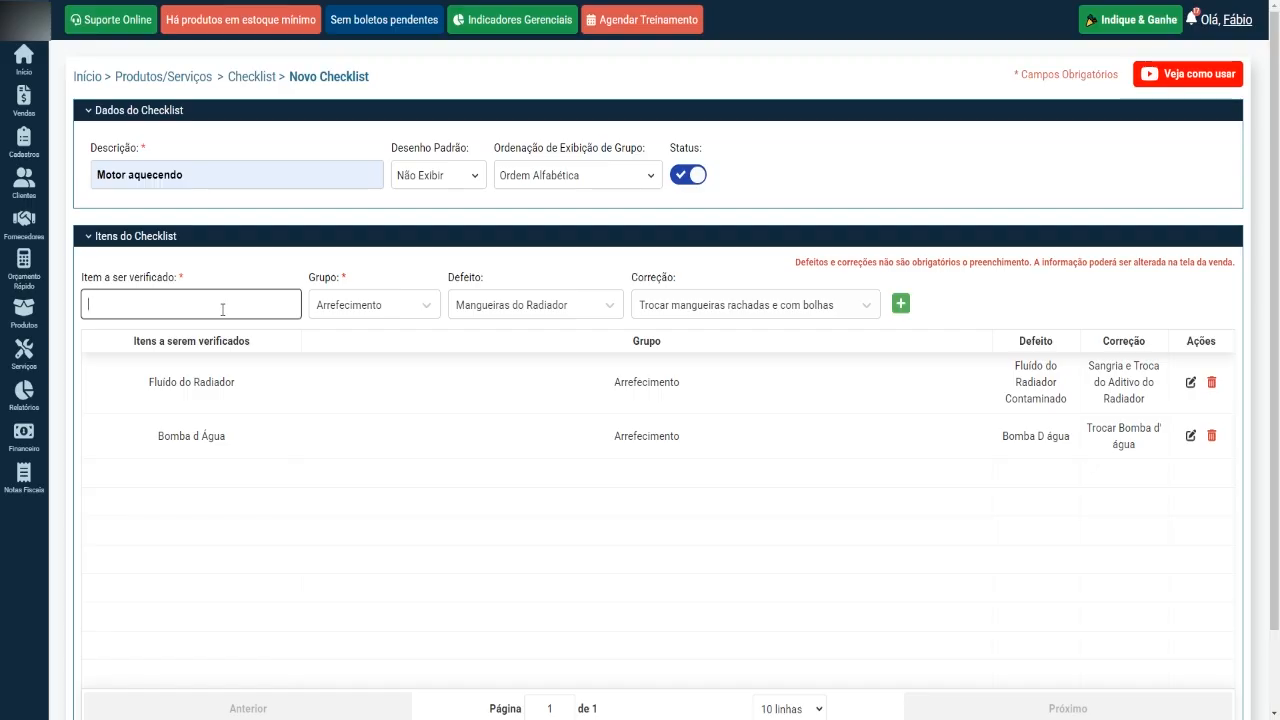
{"action": "type", "text": "Mangueiras do Radiador"}
{"action": "left_click", "coordinate": [901, 304]}
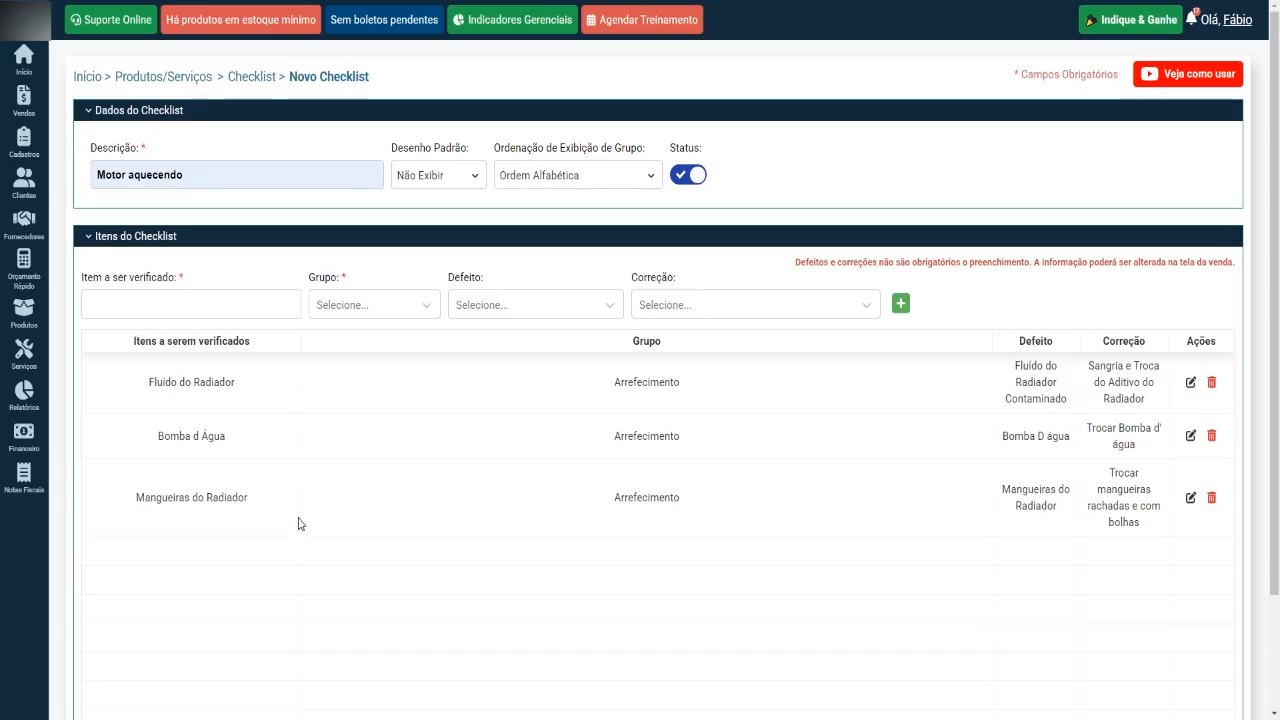
Set the next item's defect to "Sensor falhando" and its correction to "Verificar o sensor de temperatura do motor".
{"action": "left_click", "coordinate": [527, 310]}
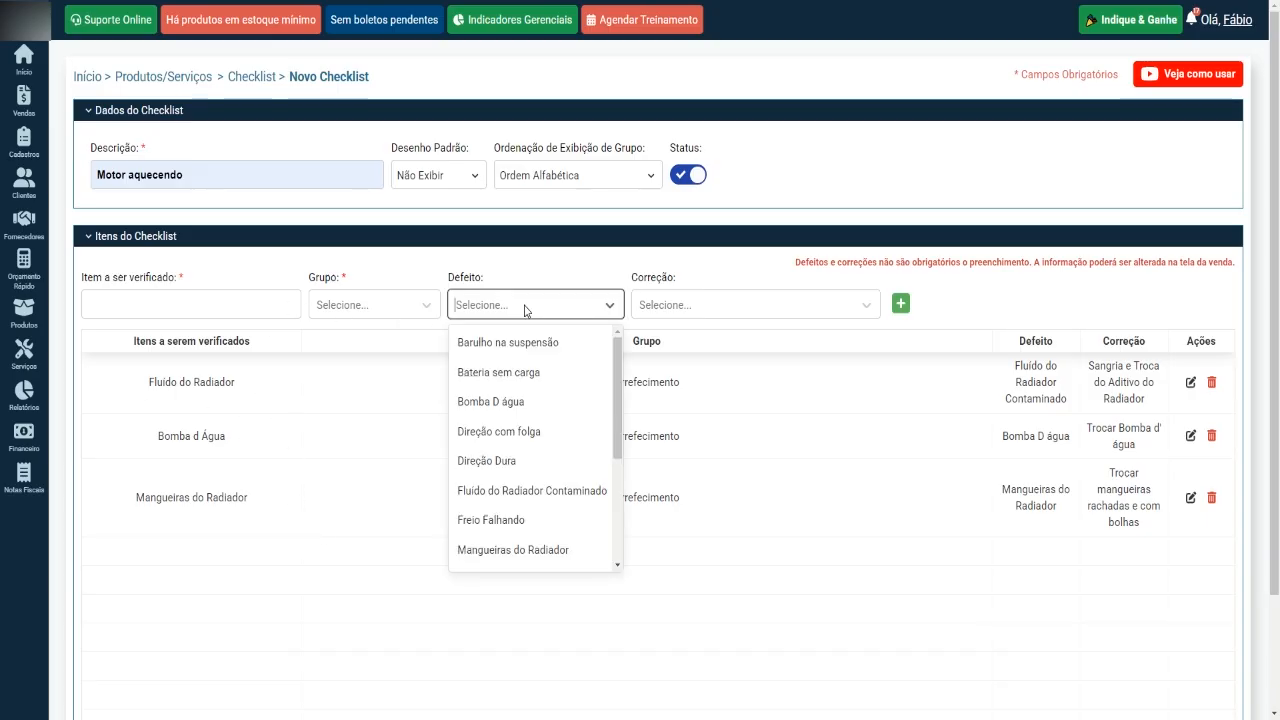
{"action": "scroll", "coordinate": [535, 432], "scroll_direction": "down", "scroll_amount": 3}
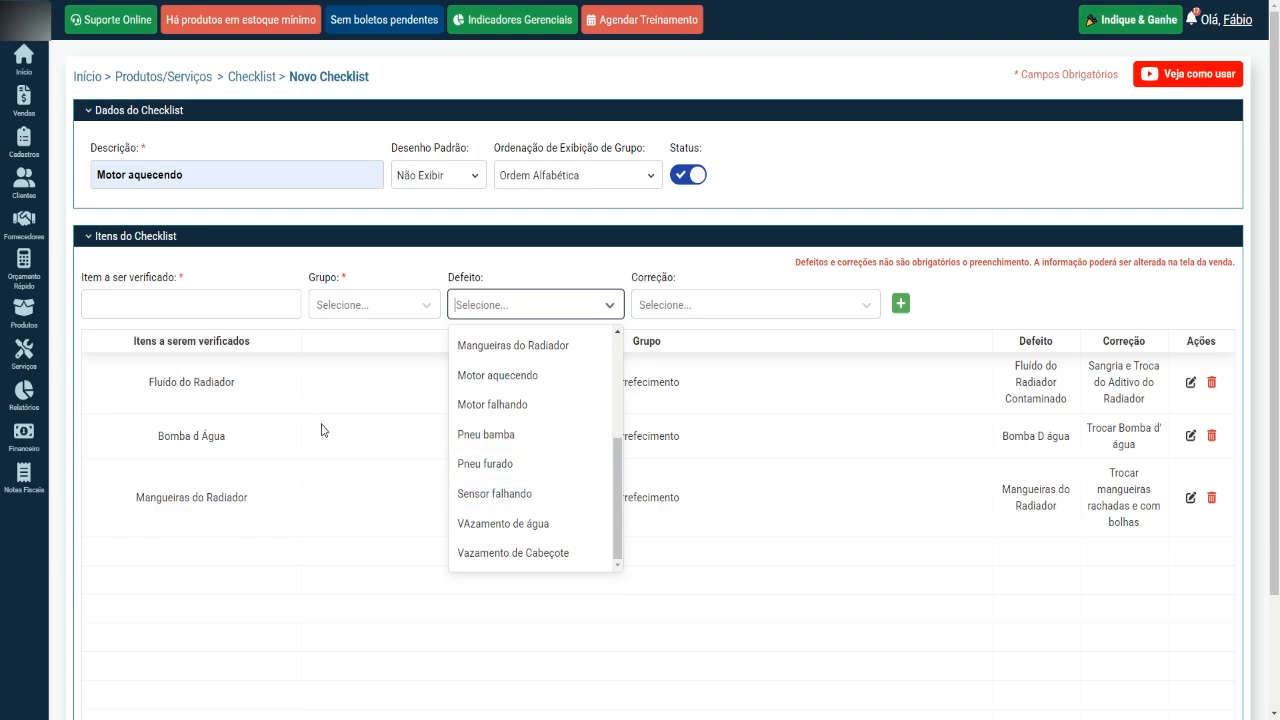
{"action": "left_click", "coordinate": [490, 494]}
{"action": "left_click", "coordinate": [698, 312]}
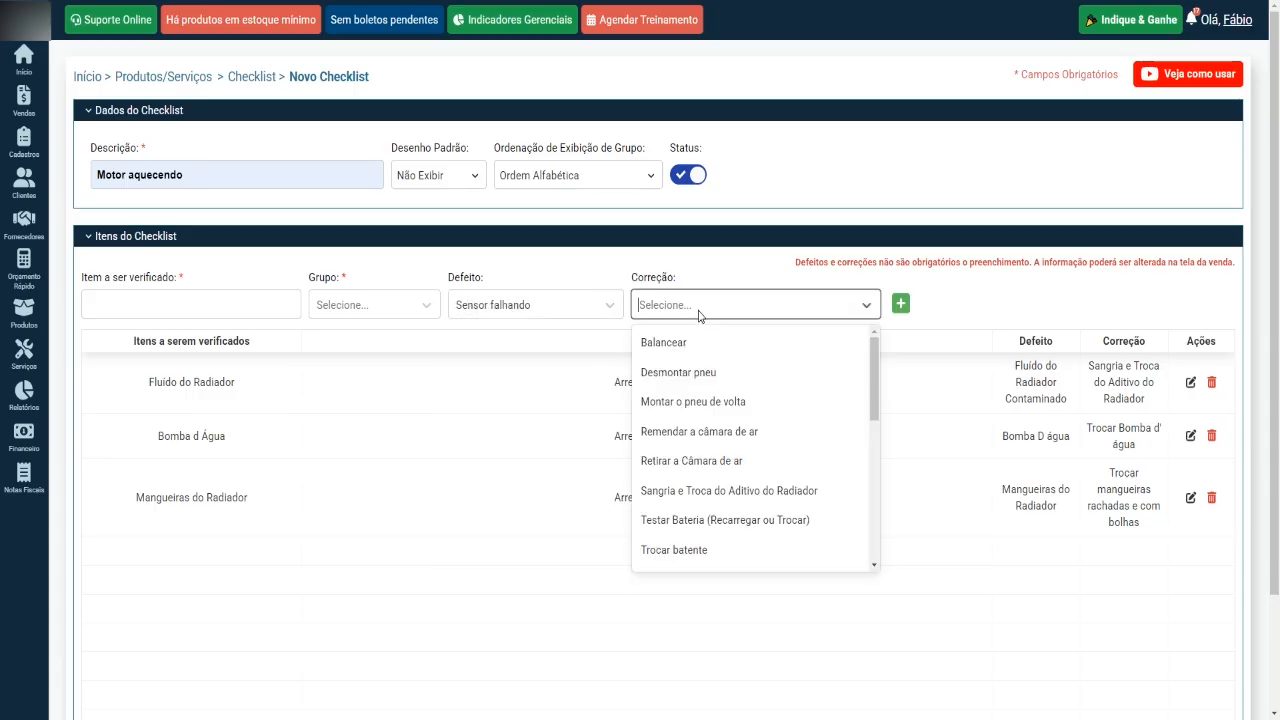
{"action": "scroll", "coordinate": [723, 406], "scroll_direction": "down", "scroll_amount": 5}
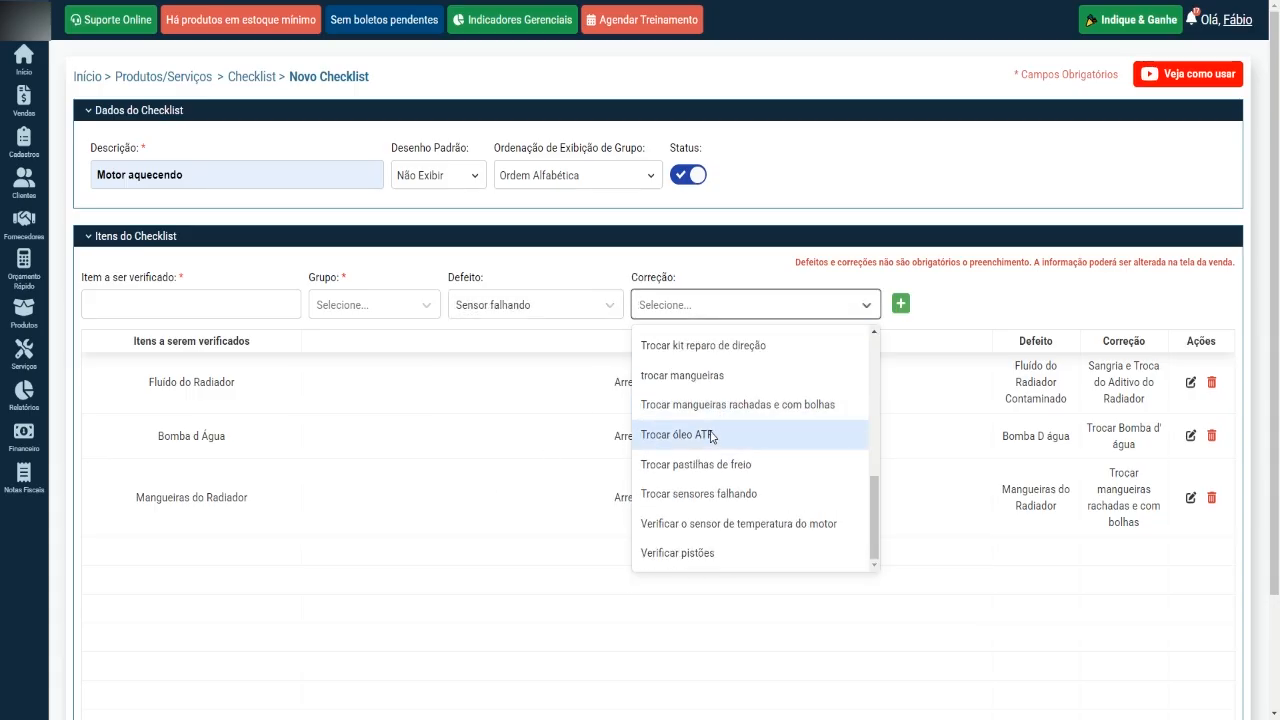
{"action": "left_click", "coordinate": [703, 526]}
Enter "Sensor de temperatura" as the item to be checked.
{"action": "left_click", "coordinate": [256, 302]}
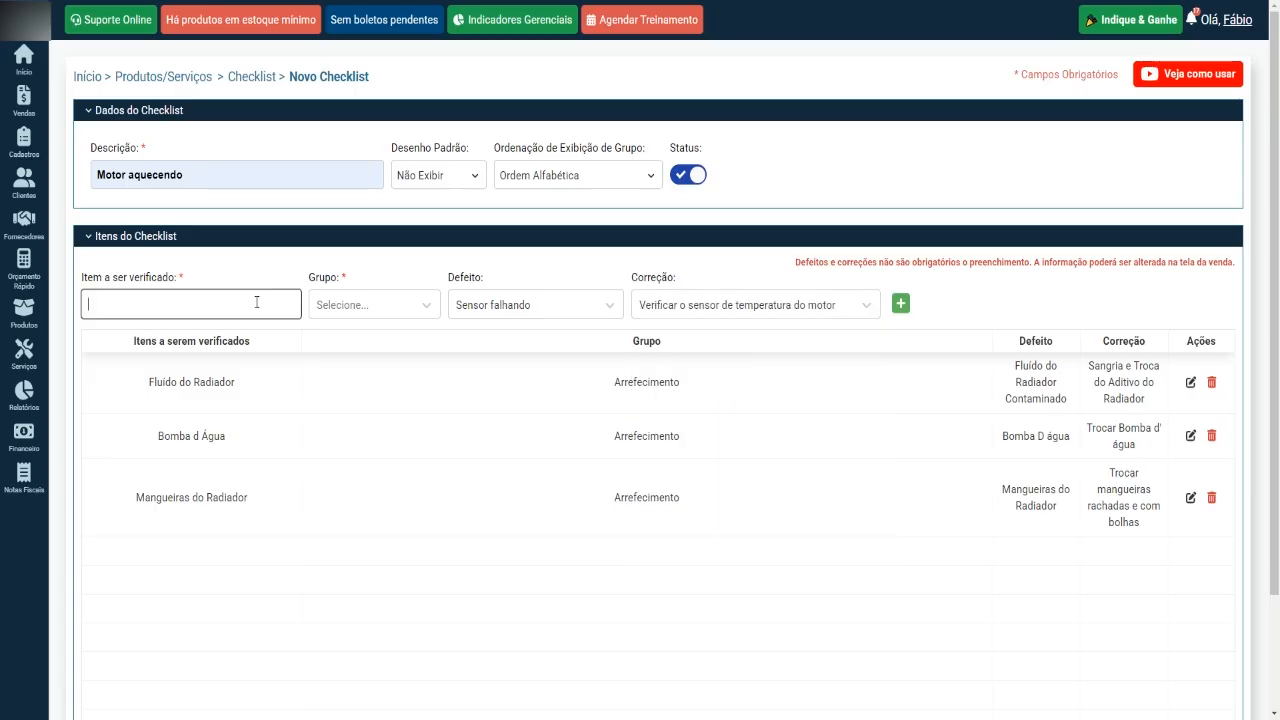
{"action": "type", "text": "Sensor de tenmepra"}
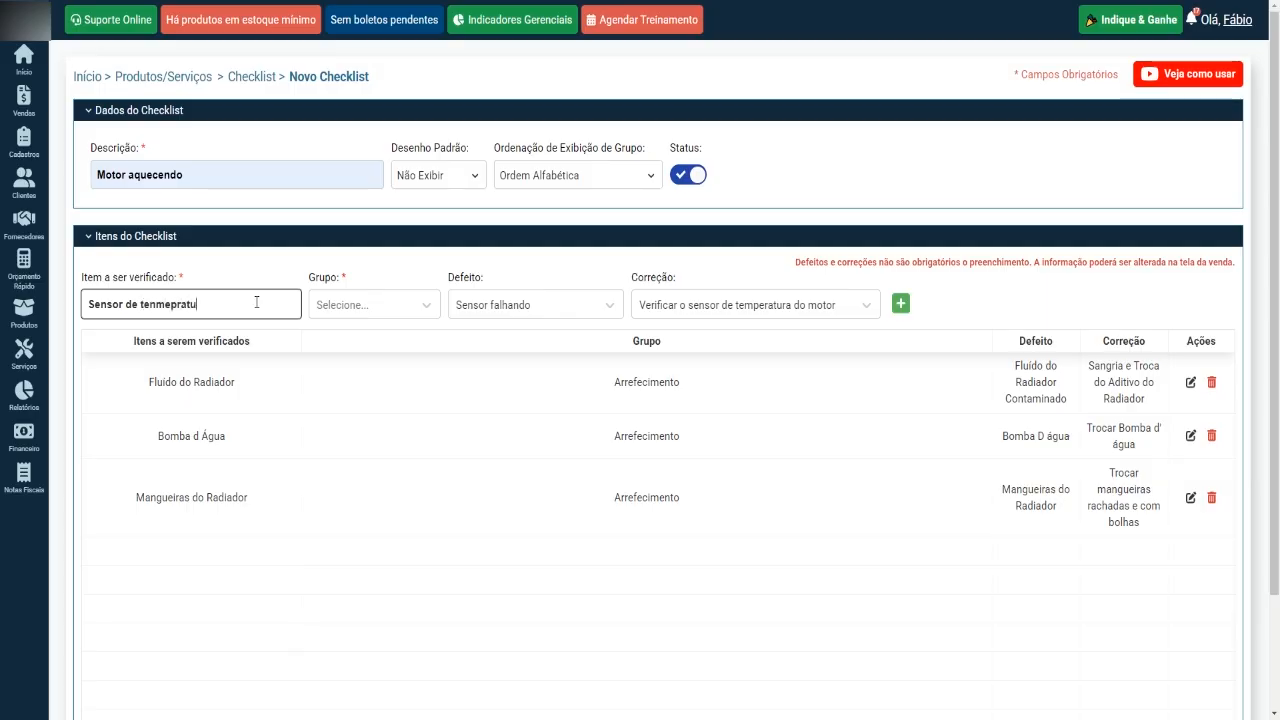
{"action": "type", "text": "tura"}
{"action": "left_click", "coordinate": [157, 307]}
{"action": "key", "text": "BackSpace"}
{"action": "key", "text": "BackSpace"}
{"action": "left_click", "coordinate": [173, 308]}
{"action": "type", "text": "e"}
Assign the temperature sensor item to the group Arrefecimento and add it to the checklist.
{"action": "left_click", "coordinate": [386, 308]}
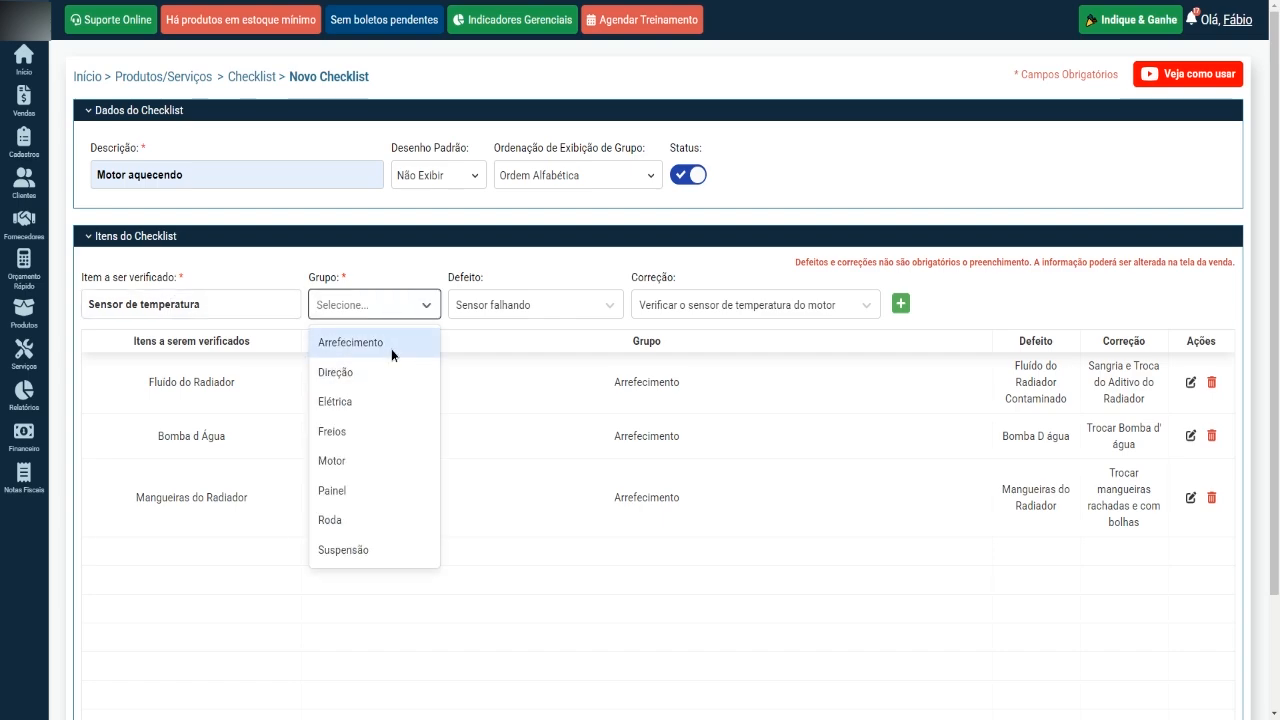
{"action": "left_click", "coordinate": [391, 348]}
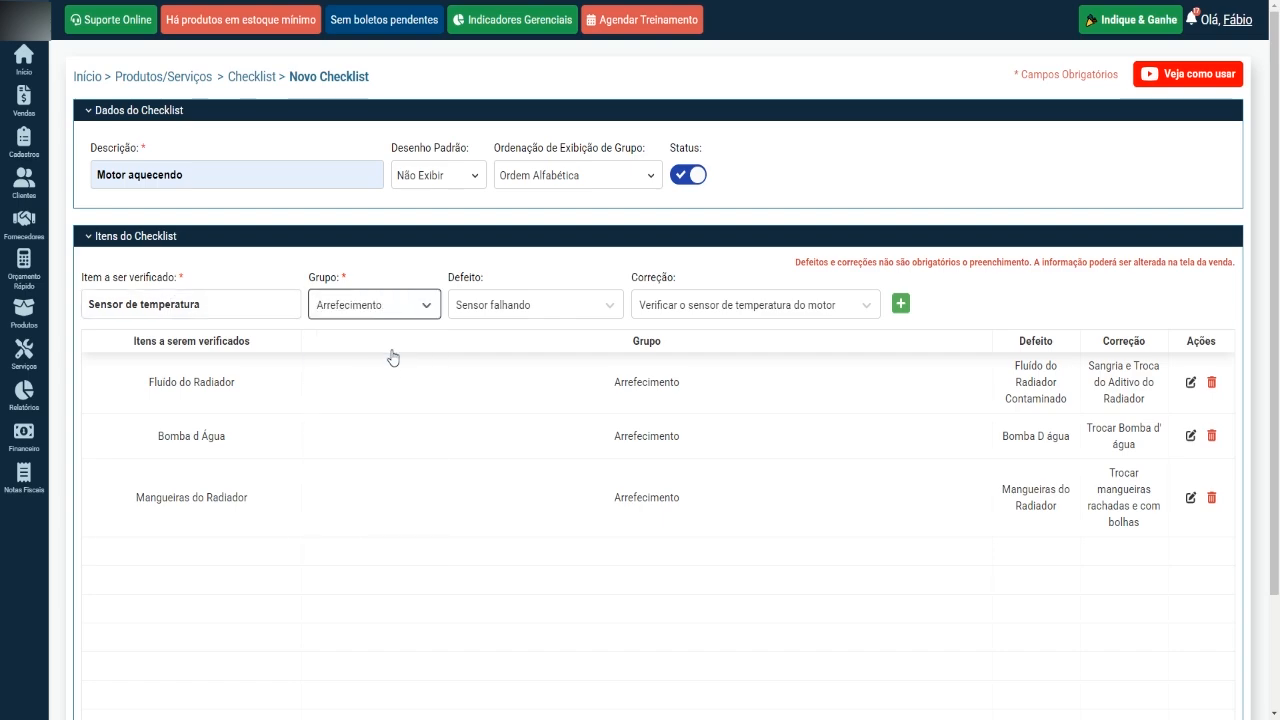
{"action": "left_click", "coordinate": [901, 309]}
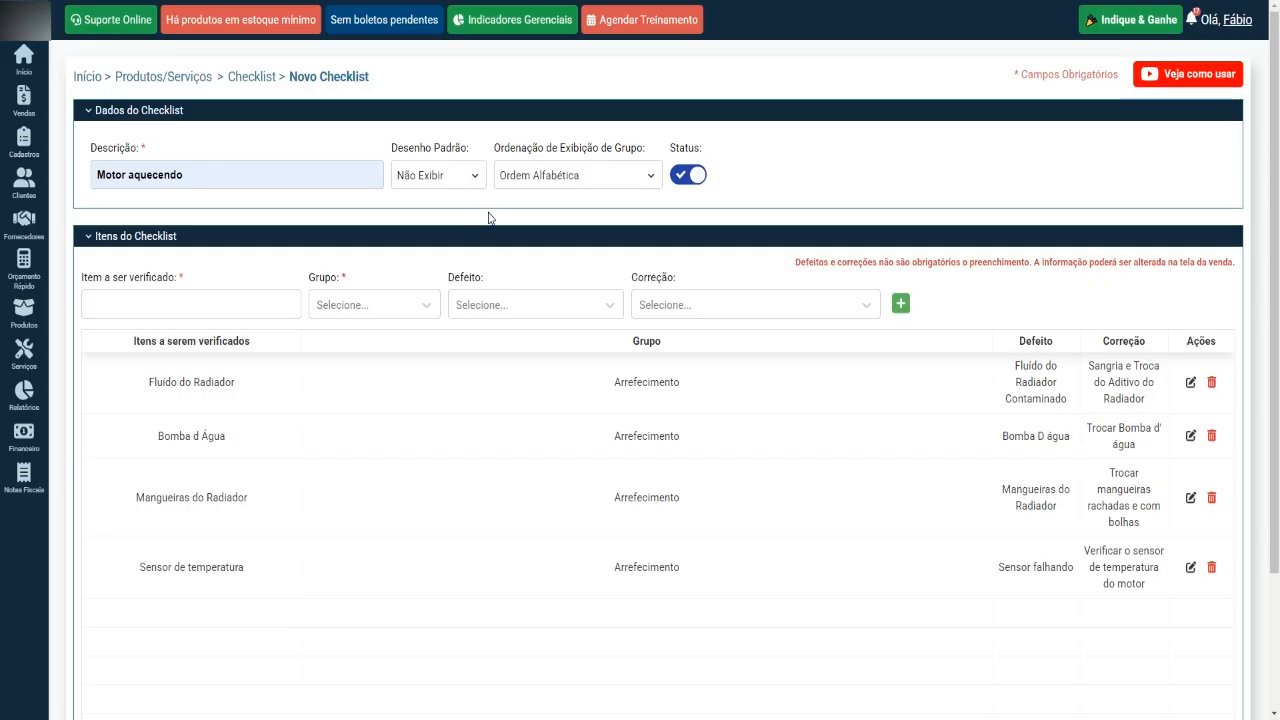
Examine the options for the checklist's group display order.
{"action": "left_click", "coordinate": [545, 175]}
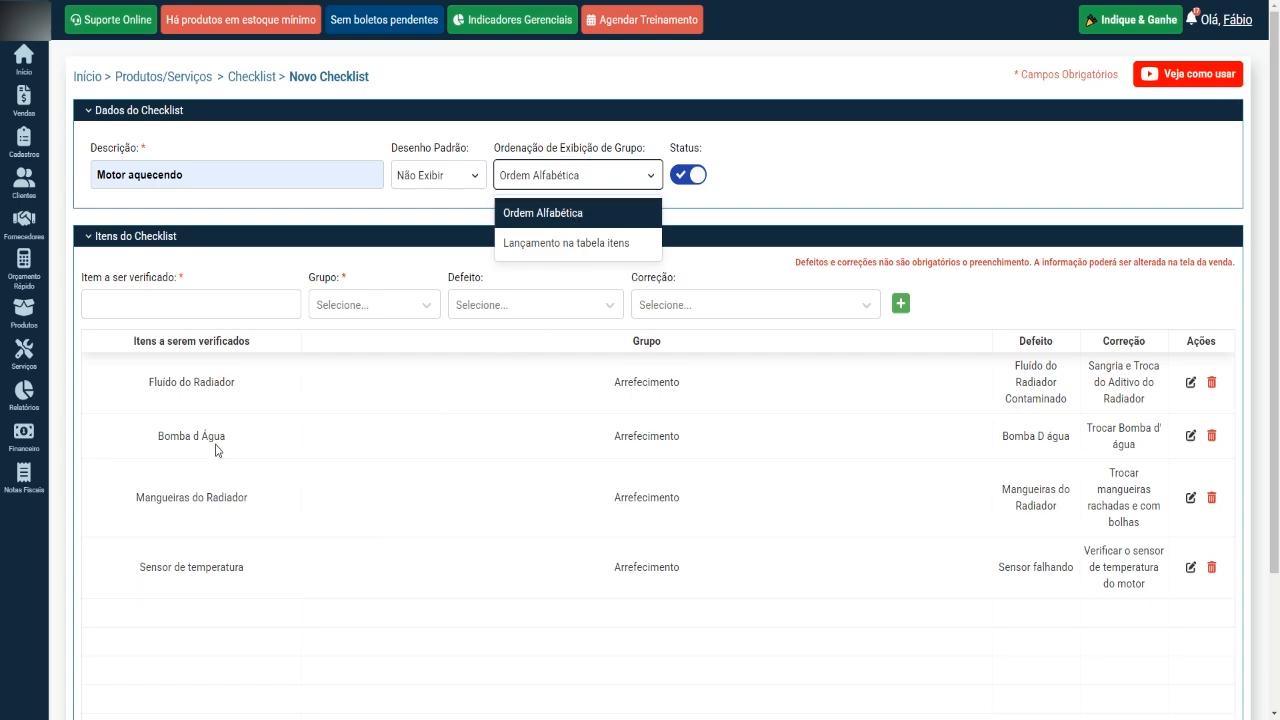
{"action": "left_click", "coordinate": [278, 400]}
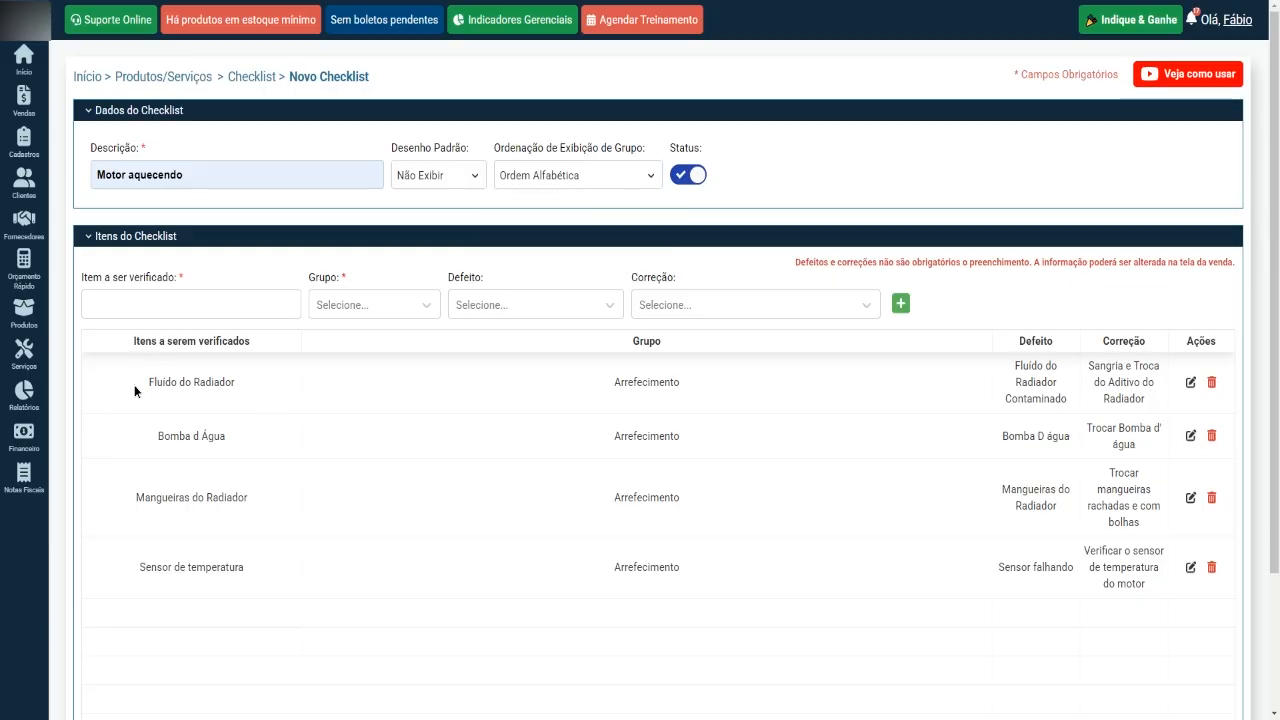
Review the item names in the "Motor aquecendo" checklist against the items in the printed standard checklist.
{"action": "left_click_drag", "start_coordinate": [134, 385], "coordinate": [274, 396]}
{"action": "left_click", "coordinate": [250, 399]}
{"action": "left_click_drag", "start_coordinate": [140, 386], "coordinate": [308, 399]}
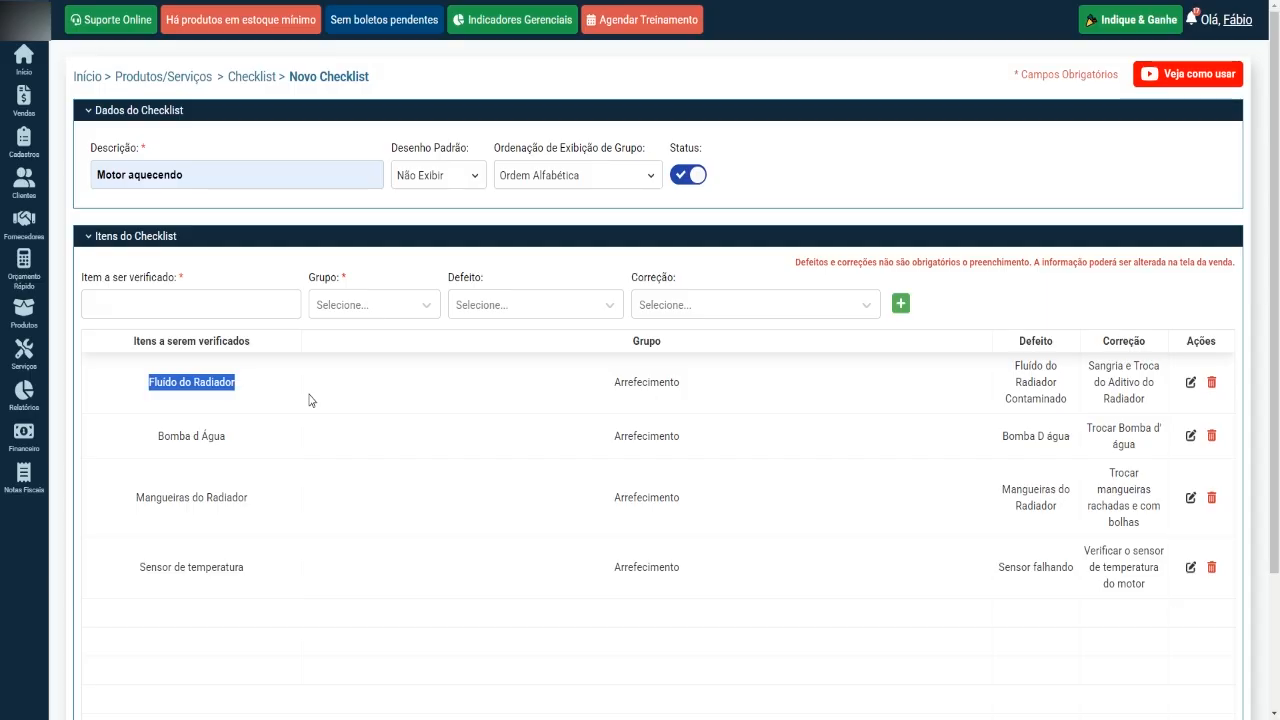
{"action": "left_click_drag", "start_coordinate": [147, 436], "coordinate": [248, 445]}
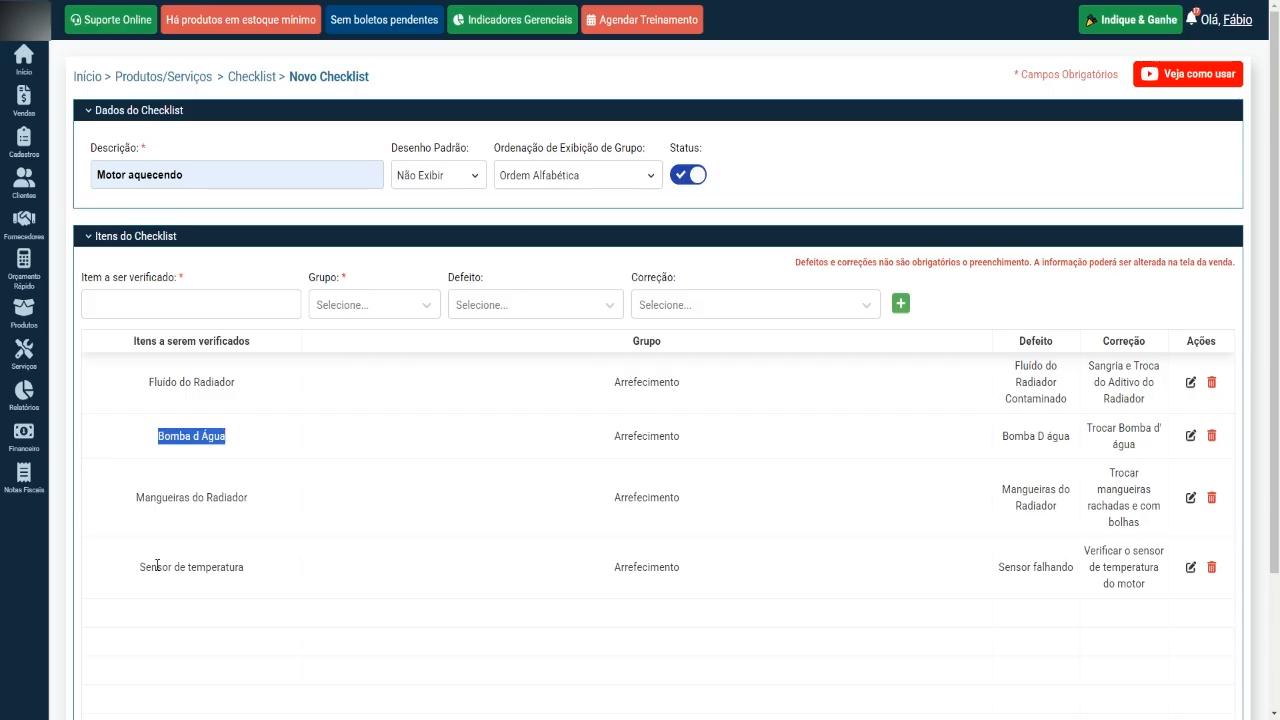
{"action": "left_click", "coordinate": [317, 437]}
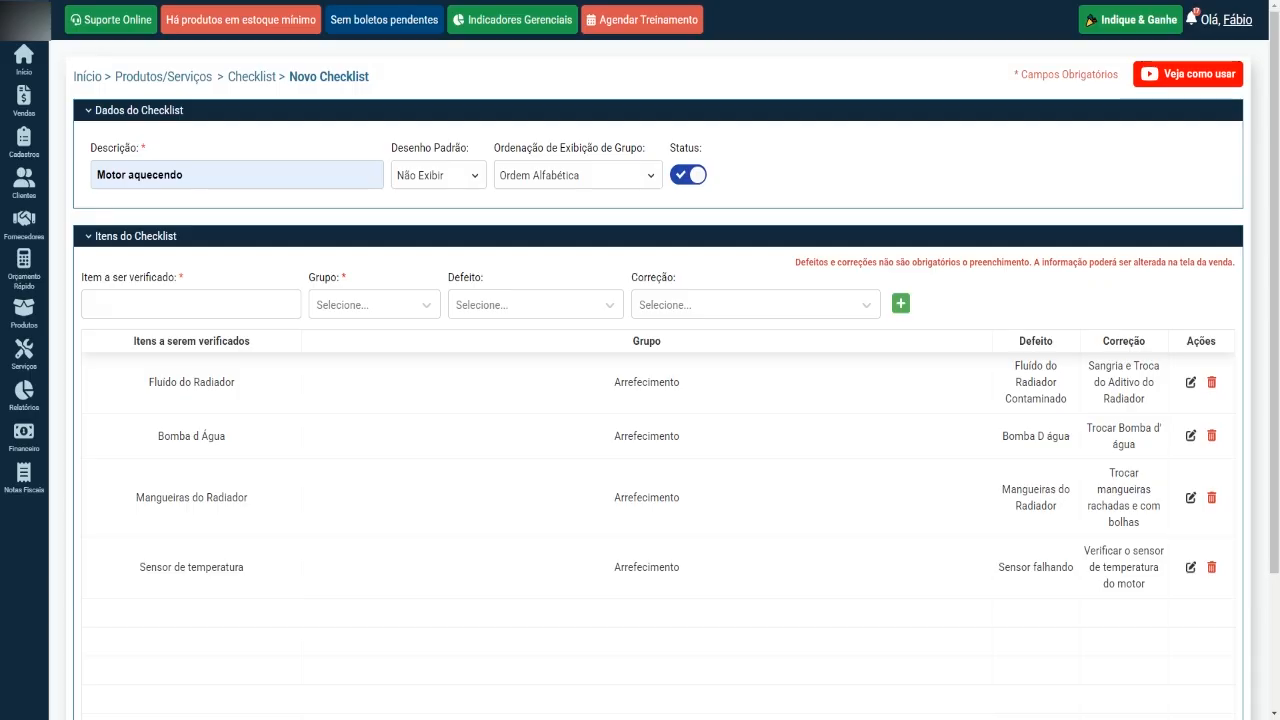
{"action": "scroll", "coordinate": [557, 14], "scroll_direction": "down", "scroll_amount": 3}
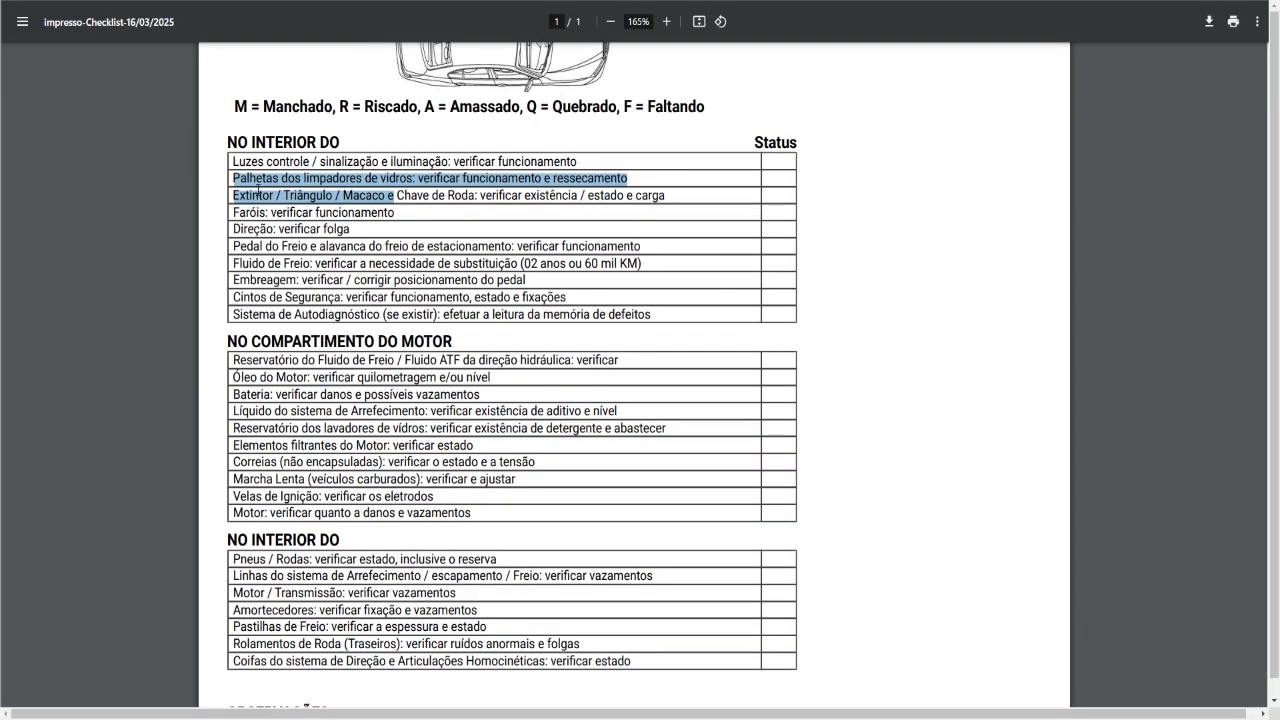
{"action": "left_click", "coordinate": [246, 181]}
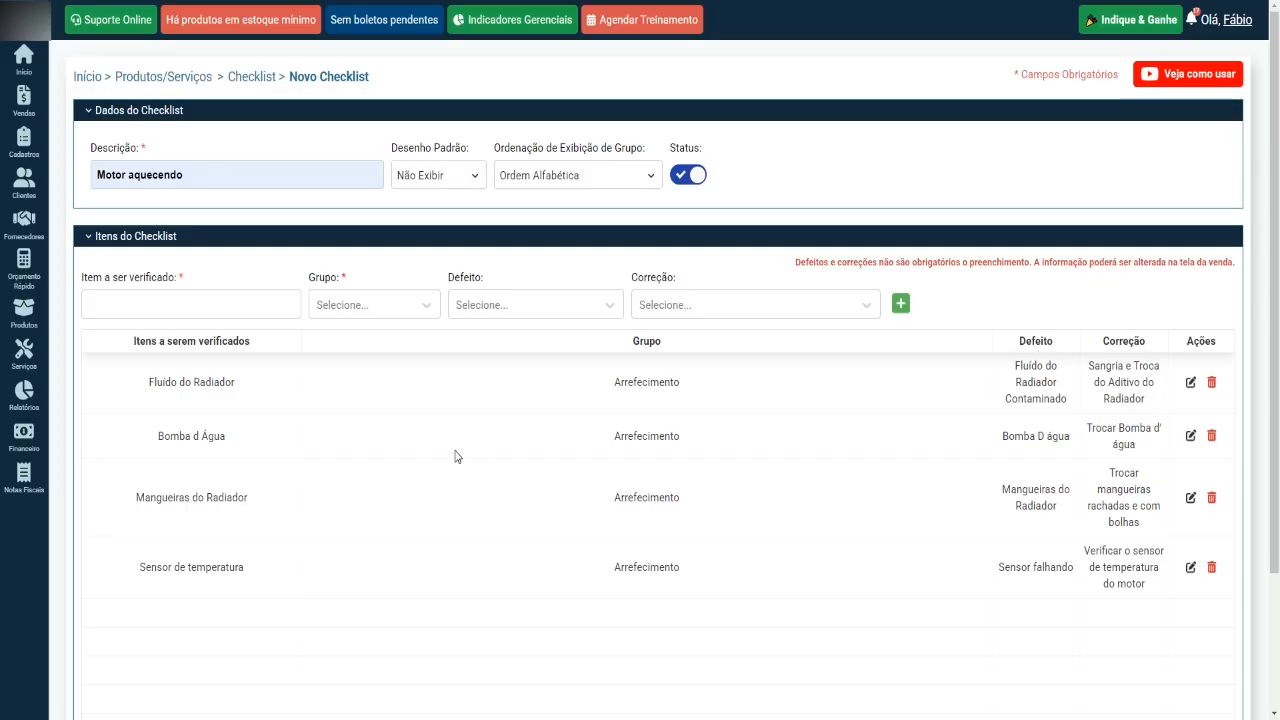
Set the checklist's default drawing to Carros and save the "Motor aquecendo" checklist.
{"action": "scroll", "coordinate": [530, 424], "scroll_direction": "down", "scroll_amount": 3}
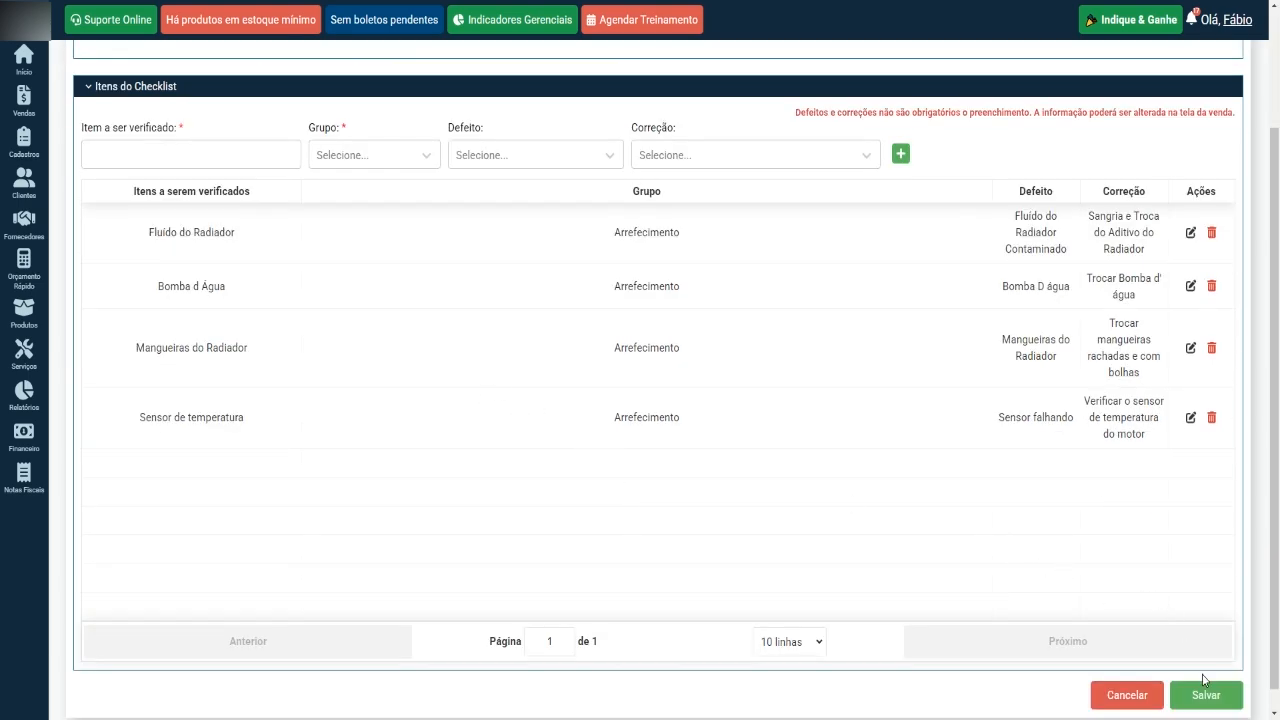
{"action": "scroll", "coordinate": [714, 494], "scroll_direction": "up", "scroll_amount": 3}
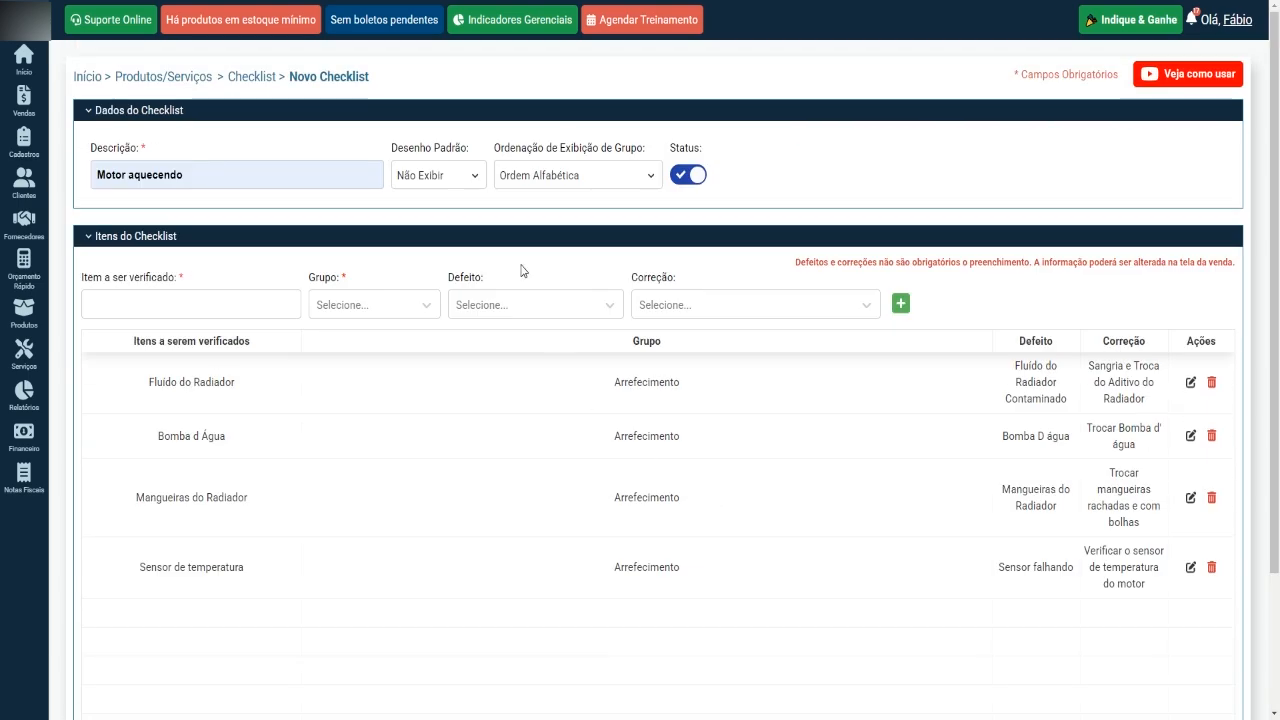
{"action": "left_click", "coordinate": [469, 180]}
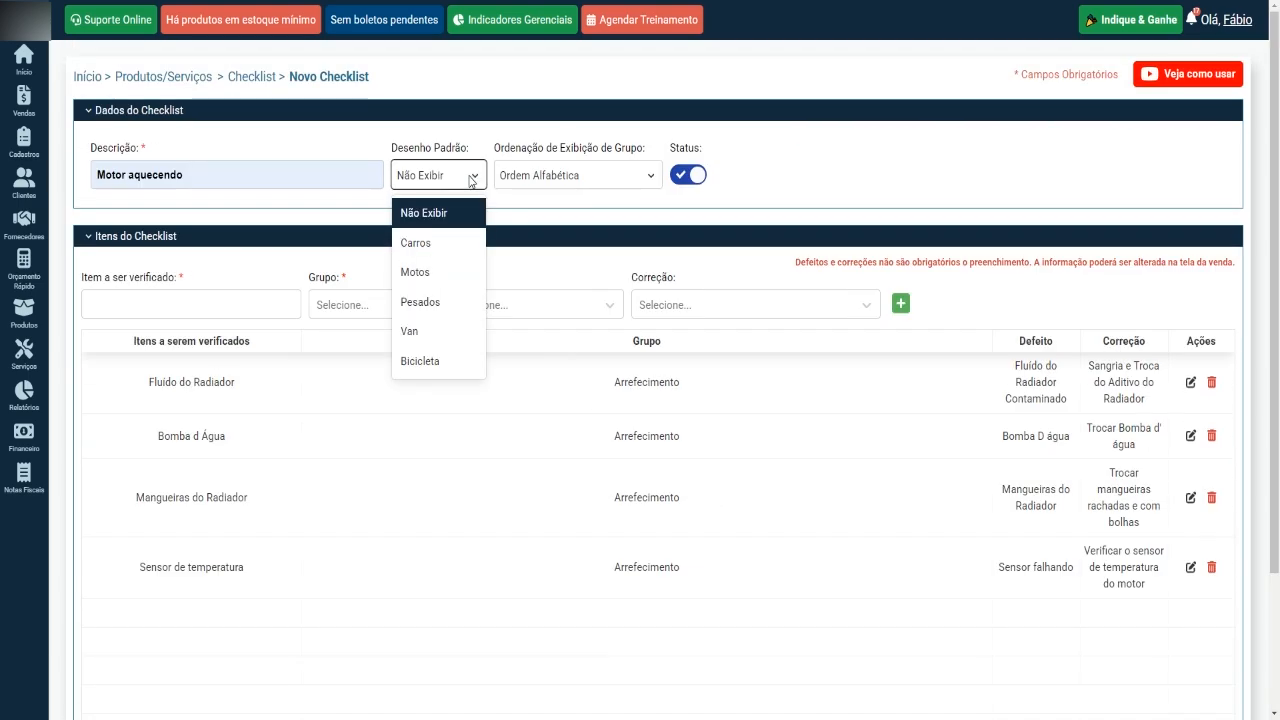
{"action": "left_click", "coordinate": [444, 246]}
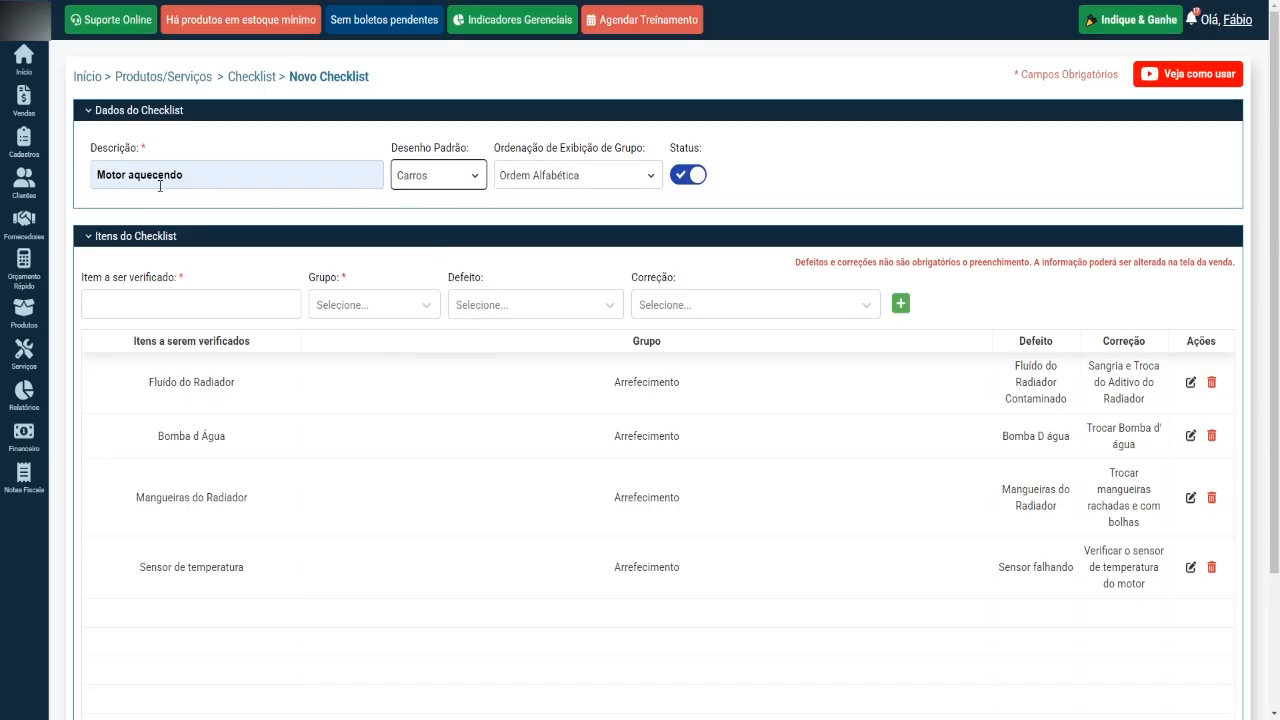
{"action": "scroll", "coordinate": [324, 261], "scroll_direction": "down", "scroll_amount": 3}
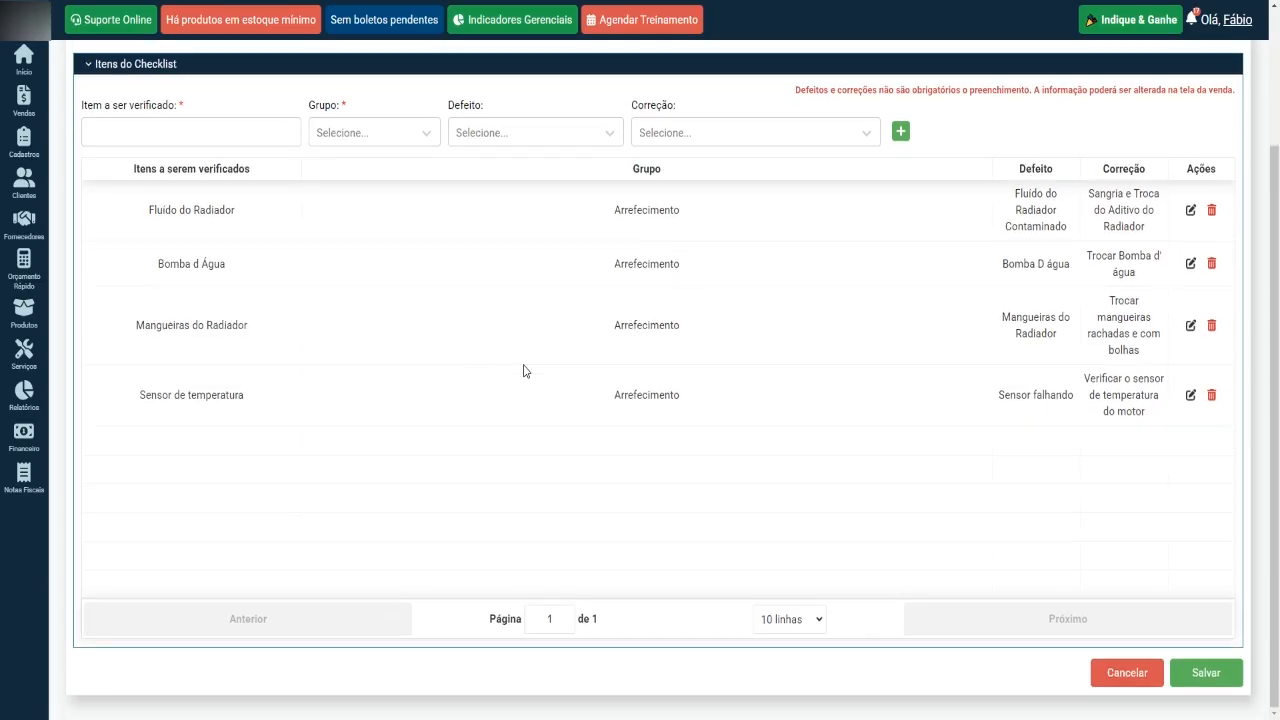
{"action": "left_click", "coordinate": [1207, 670]}
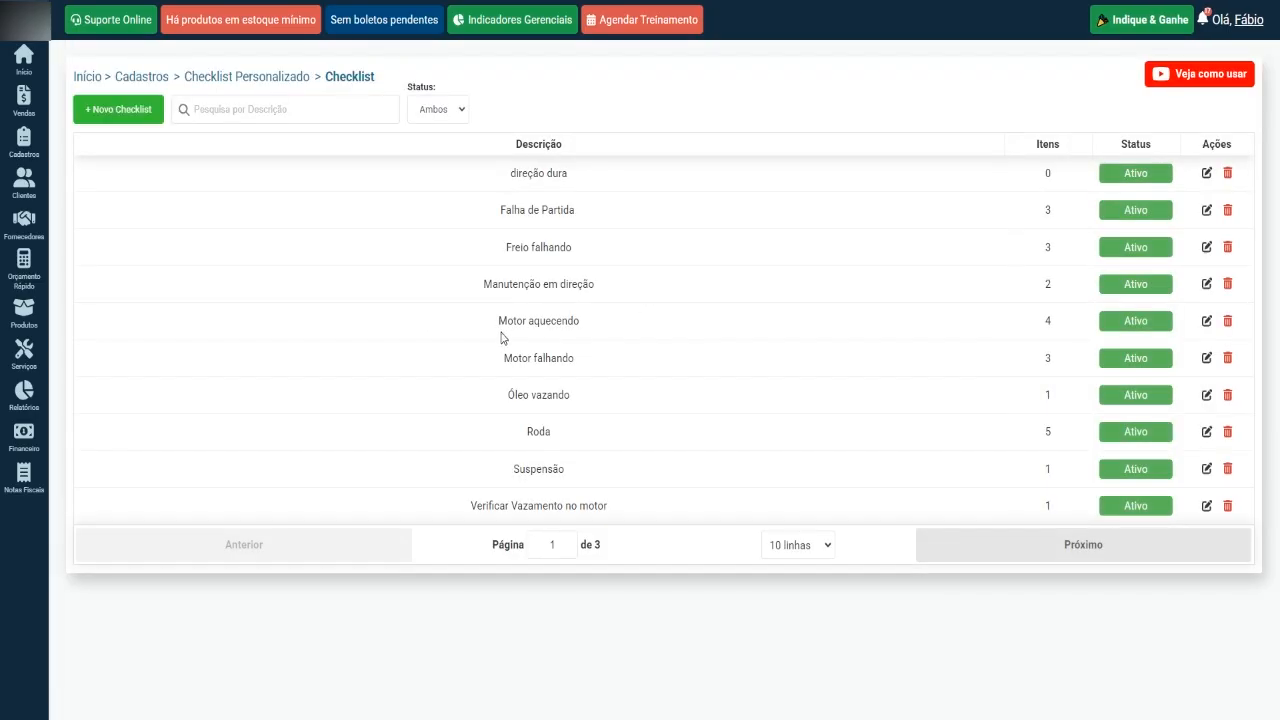
{"action": "left_click_drag", "start_coordinate": [481, 325], "coordinate": [585, 326]}
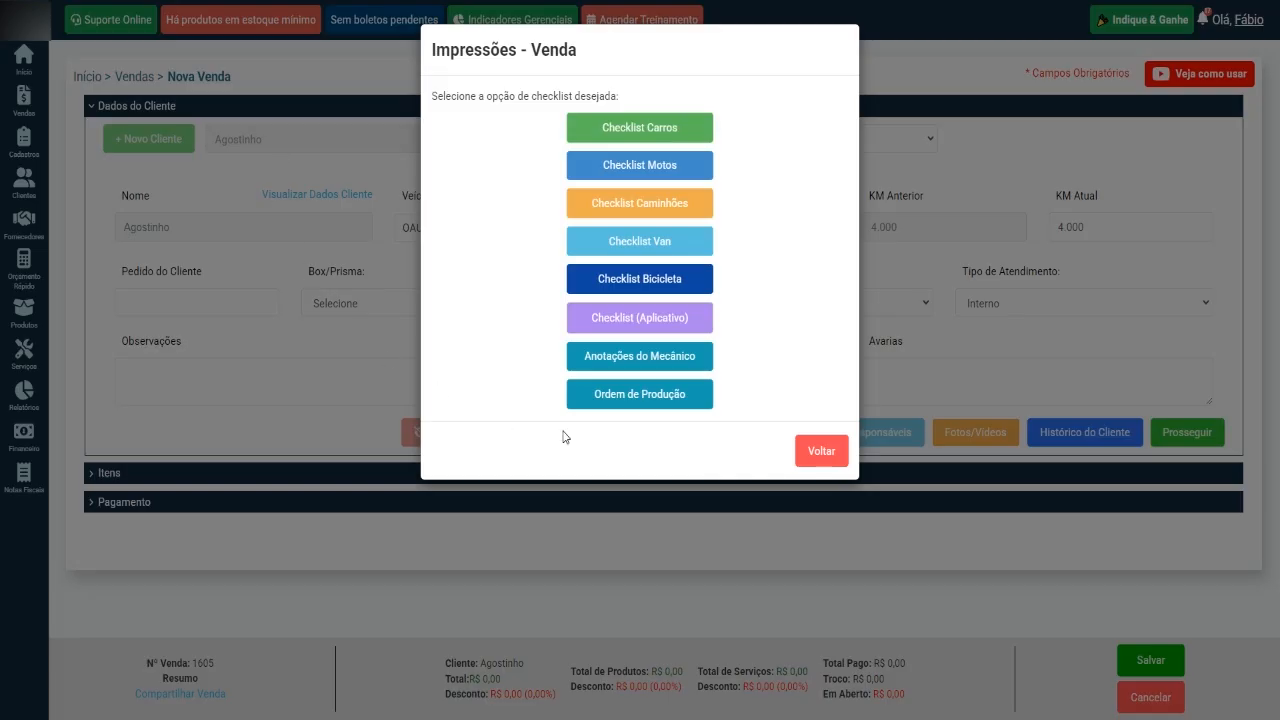
Leave the sale's print options and load the "Motor aquecendo" custom checklist into the sale.
{"action": "left_click", "coordinate": [822, 451]}
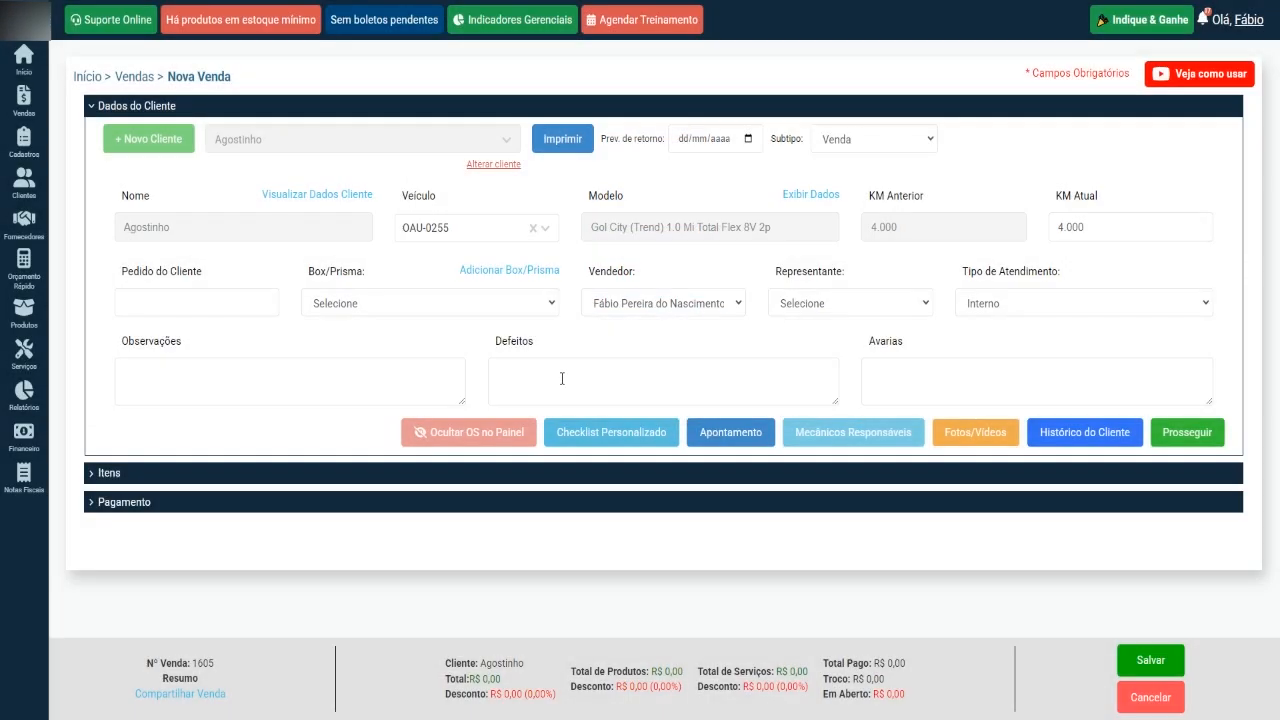
{"action": "left_click", "coordinate": [611, 438]}
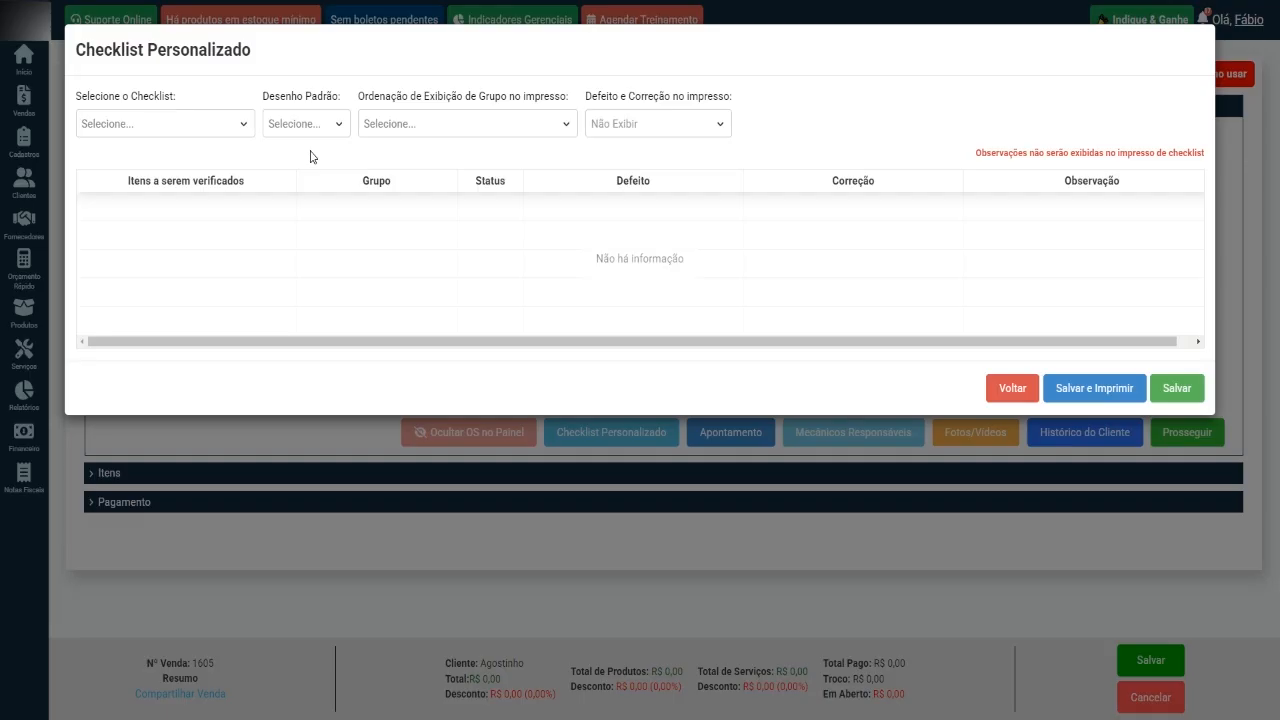
{"action": "left_click", "coordinate": [233, 127]}
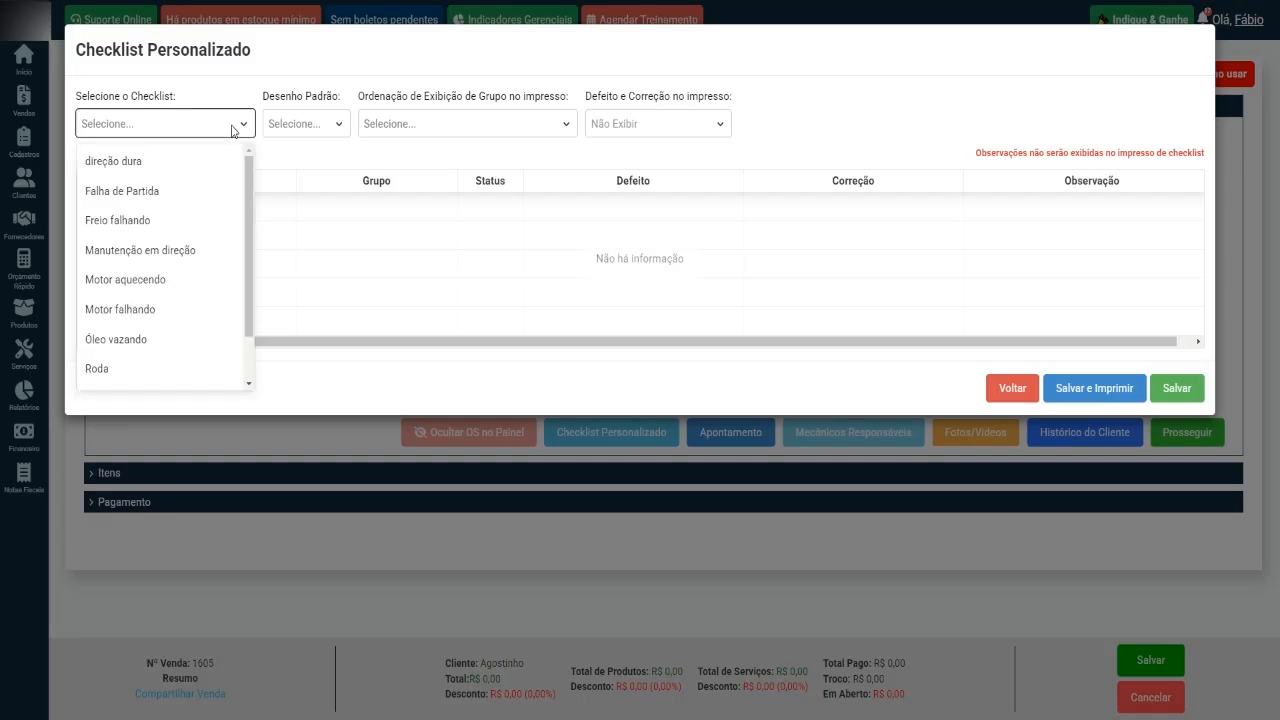
{"action": "left_click", "coordinate": [196, 282]}
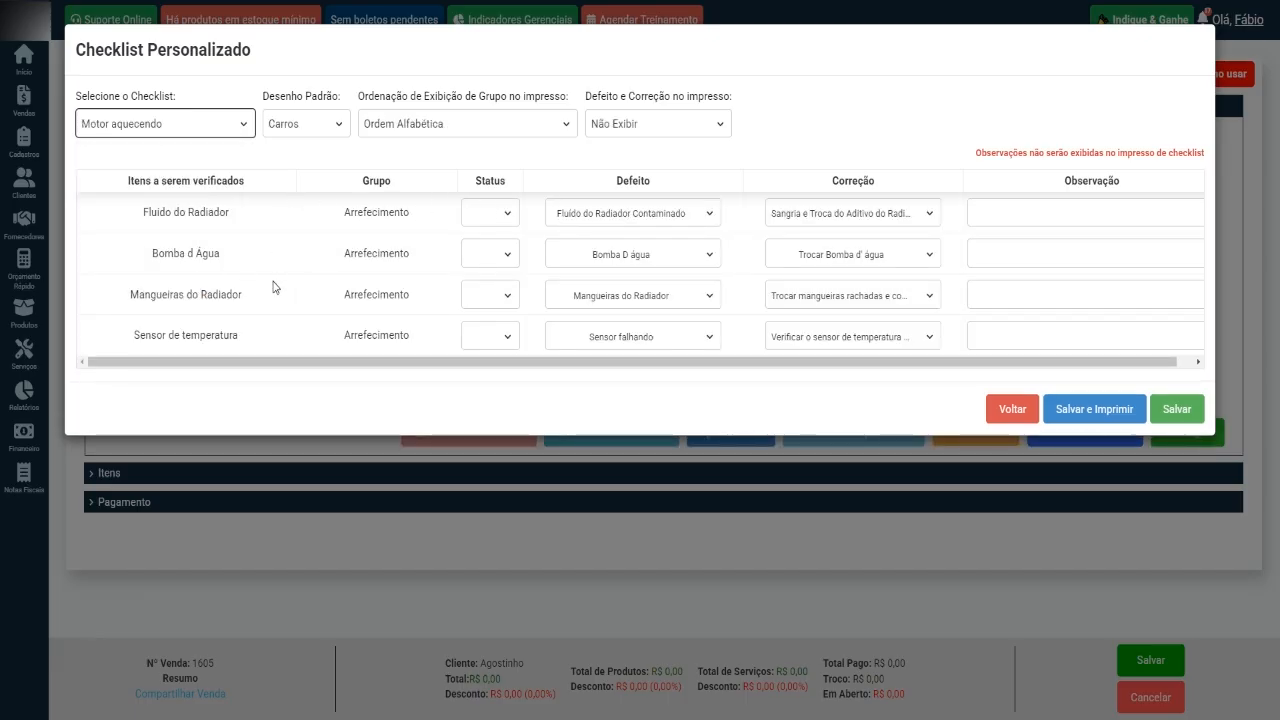
Set defects and corrections to "Exibir" on the printout and its group order to "Lançamento na tabela itens".
{"action": "left_click", "coordinate": [631, 126]}
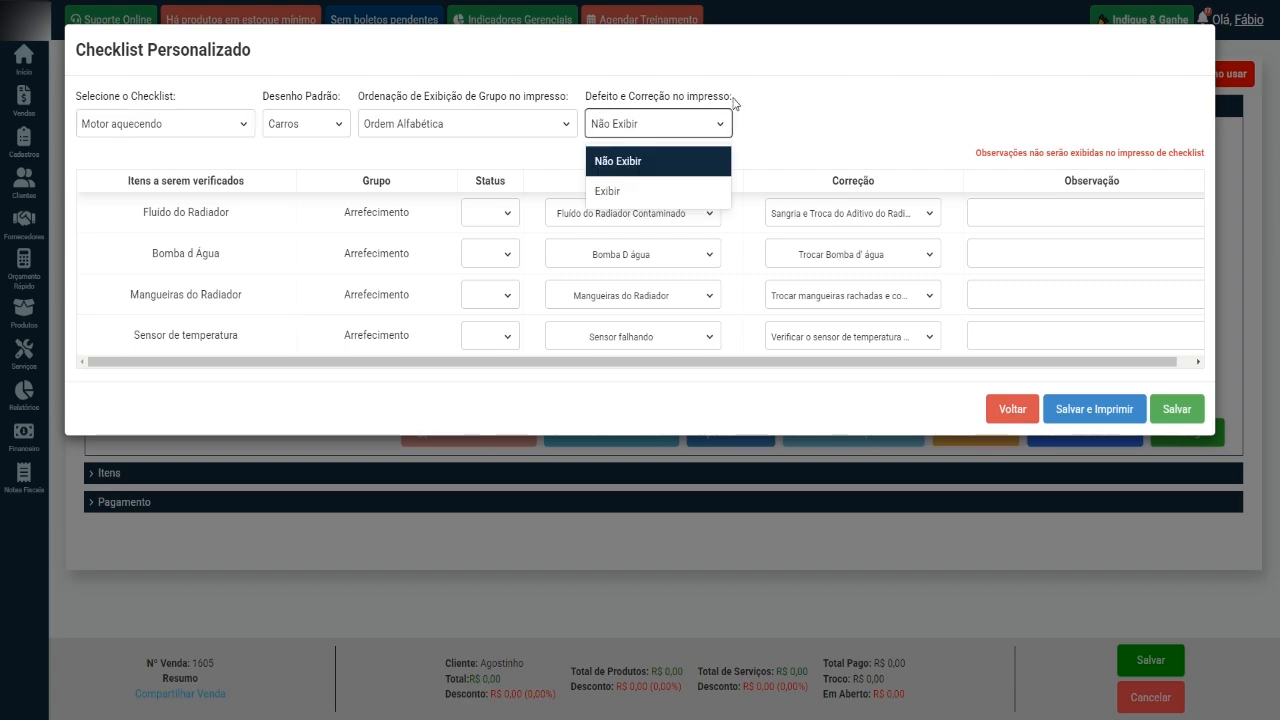
{"action": "left_click", "coordinate": [634, 191]}
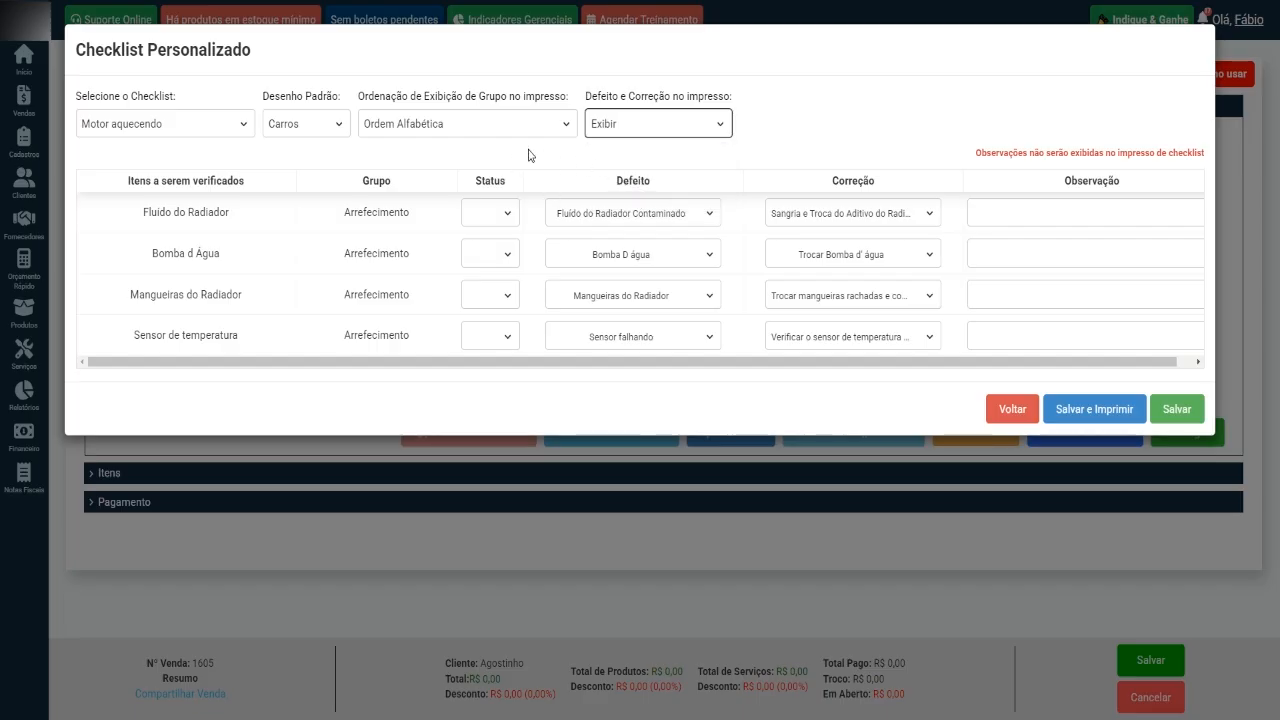
{"action": "left_click", "coordinate": [499, 131]}
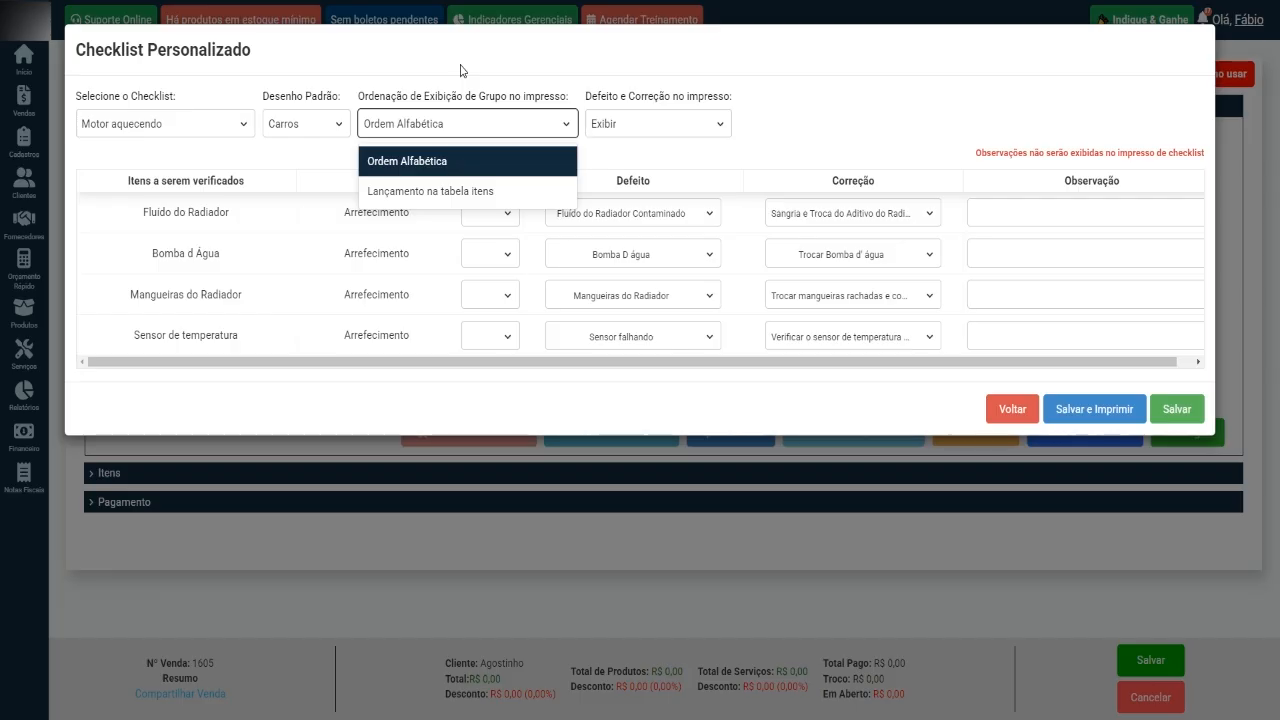
{"action": "left_click", "coordinate": [432, 192]}
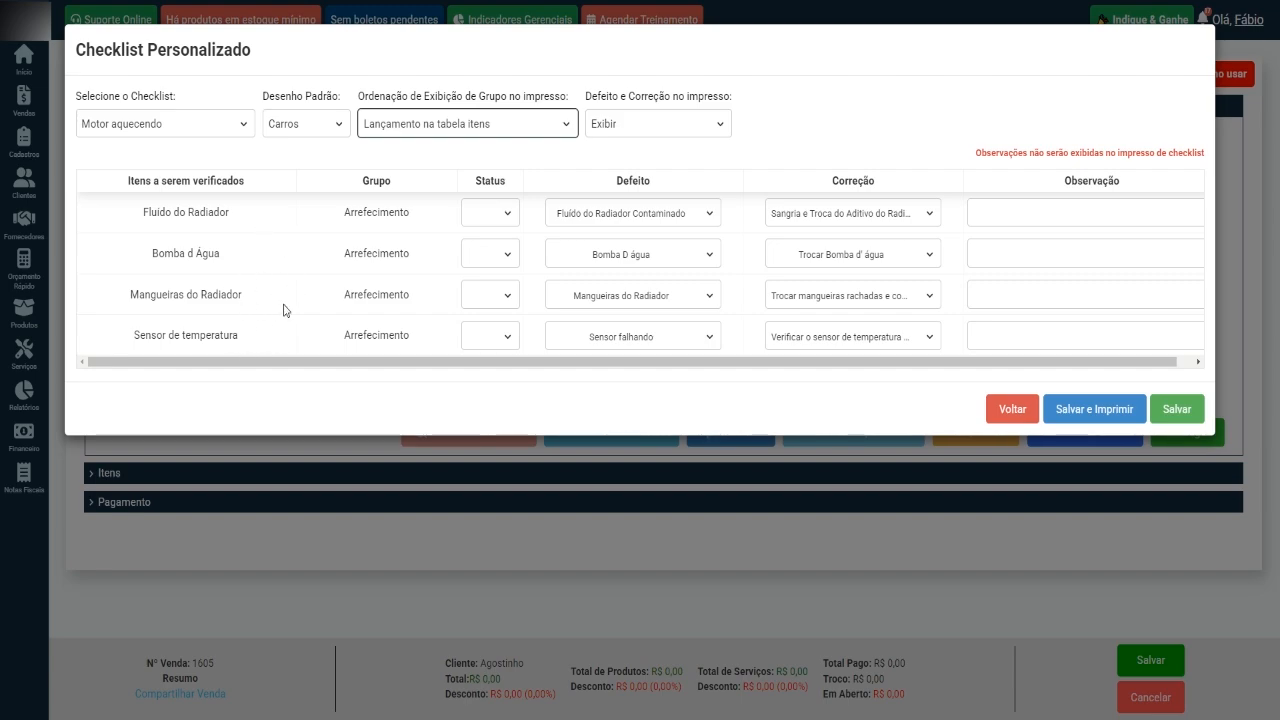
Set the status of Fluído do Radiador and Bomba d Água to Vazio, Mangueiras do Radiador to OK and Sensor de temperatura to NOK.
{"action": "left_click", "coordinate": [507, 213]}
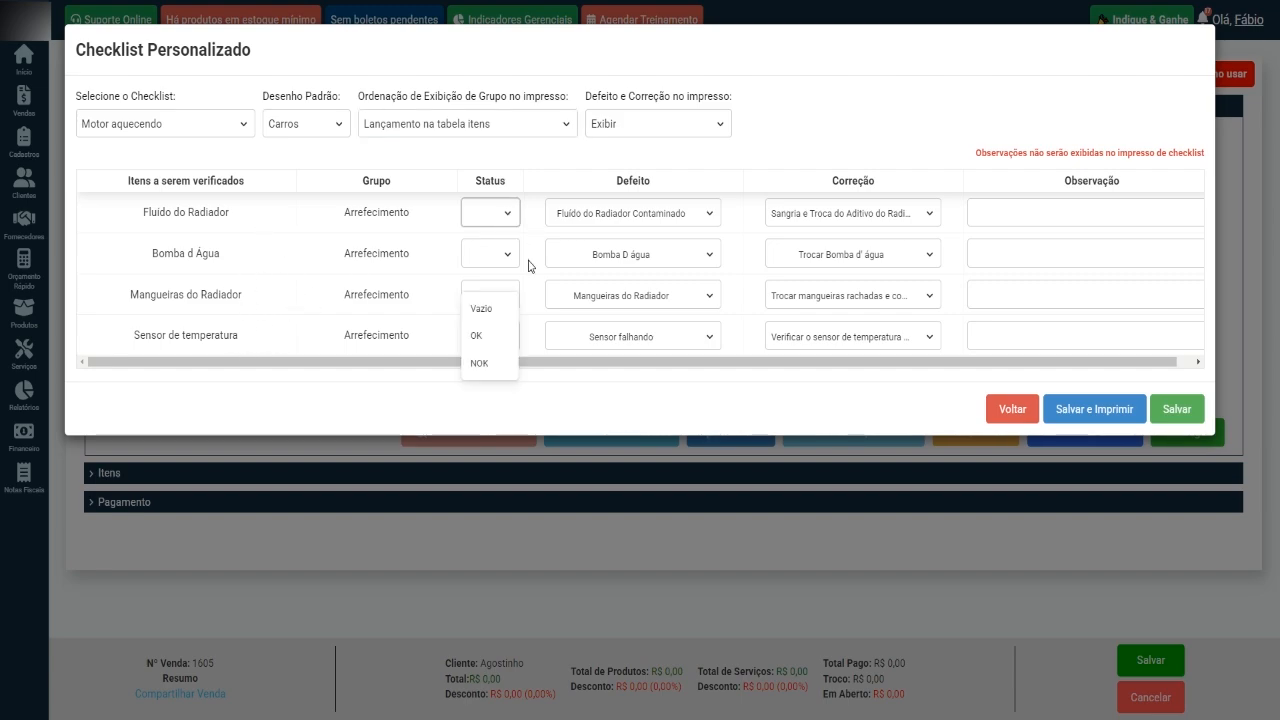
{"action": "left_click", "coordinate": [502, 315]}
{"action": "left_click", "coordinate": [487, 256]}
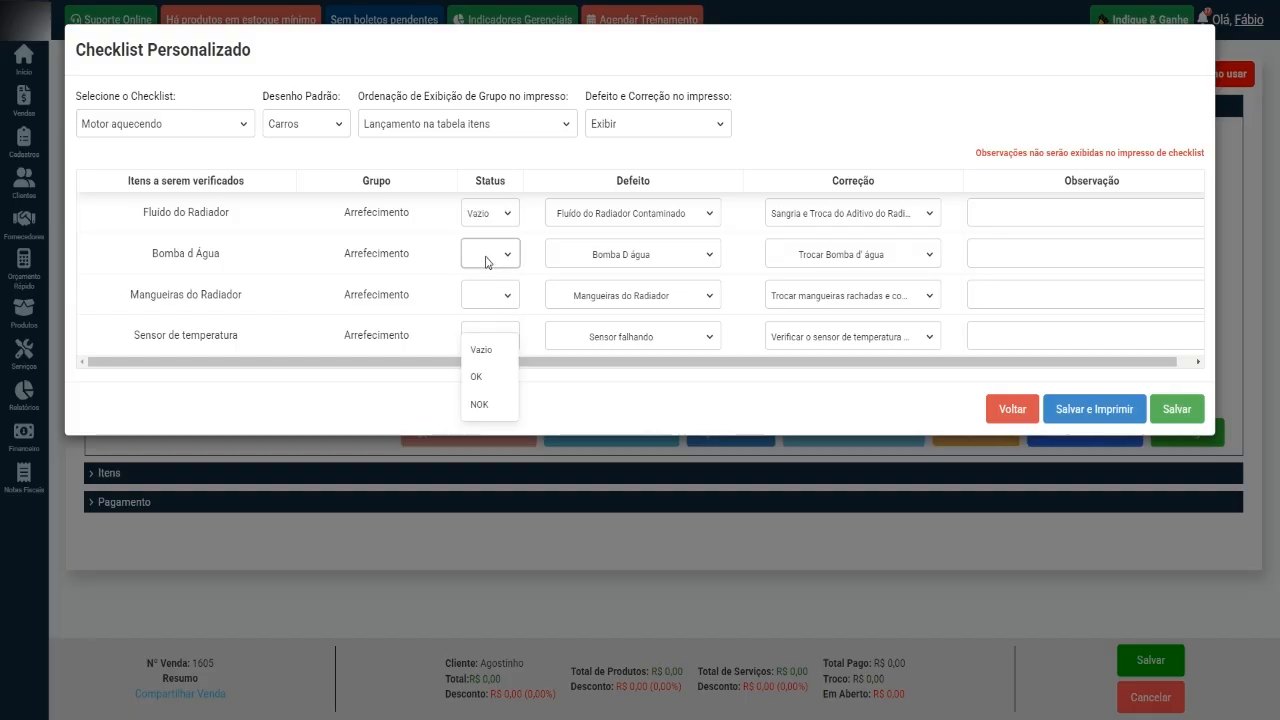
{"action": "left_click", "coordinate": [498, 354]}
{"action": "left_click", "coordinate": [505, 303]}
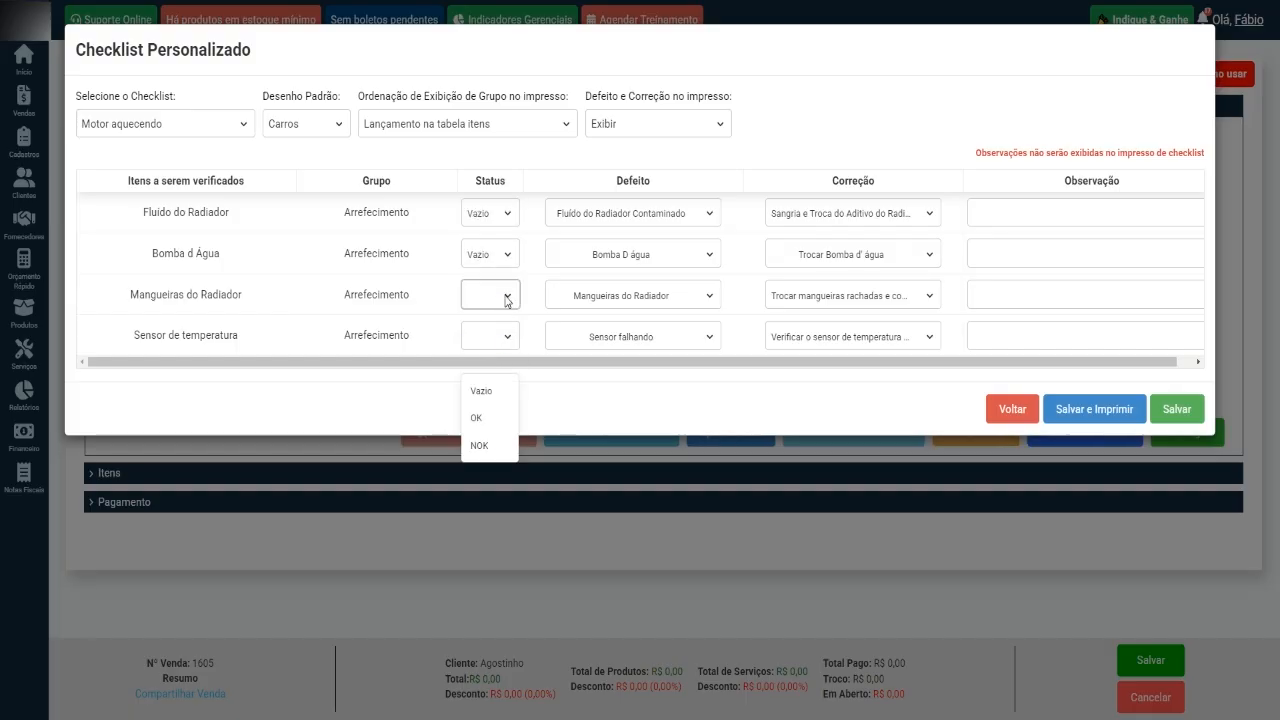
{"action": "left_click", "coordinate": [496, 416]}
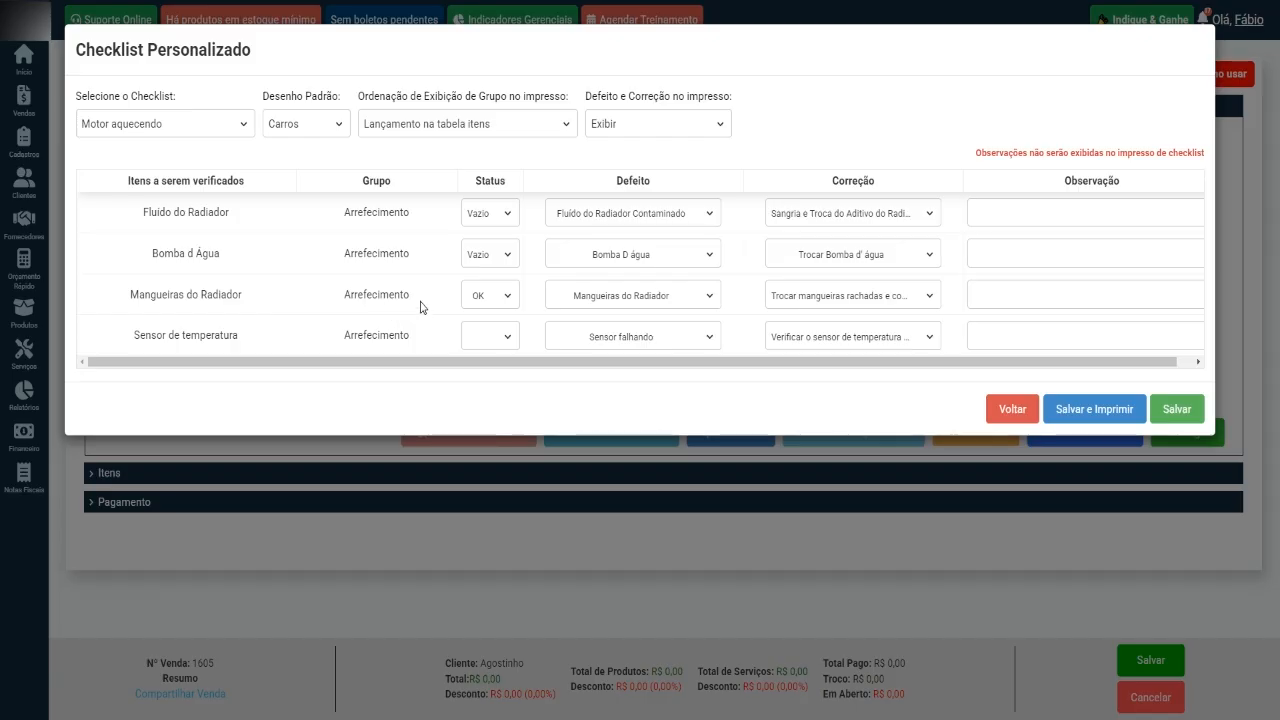
{"action": "left_click", "coordinate": [504, 338]}
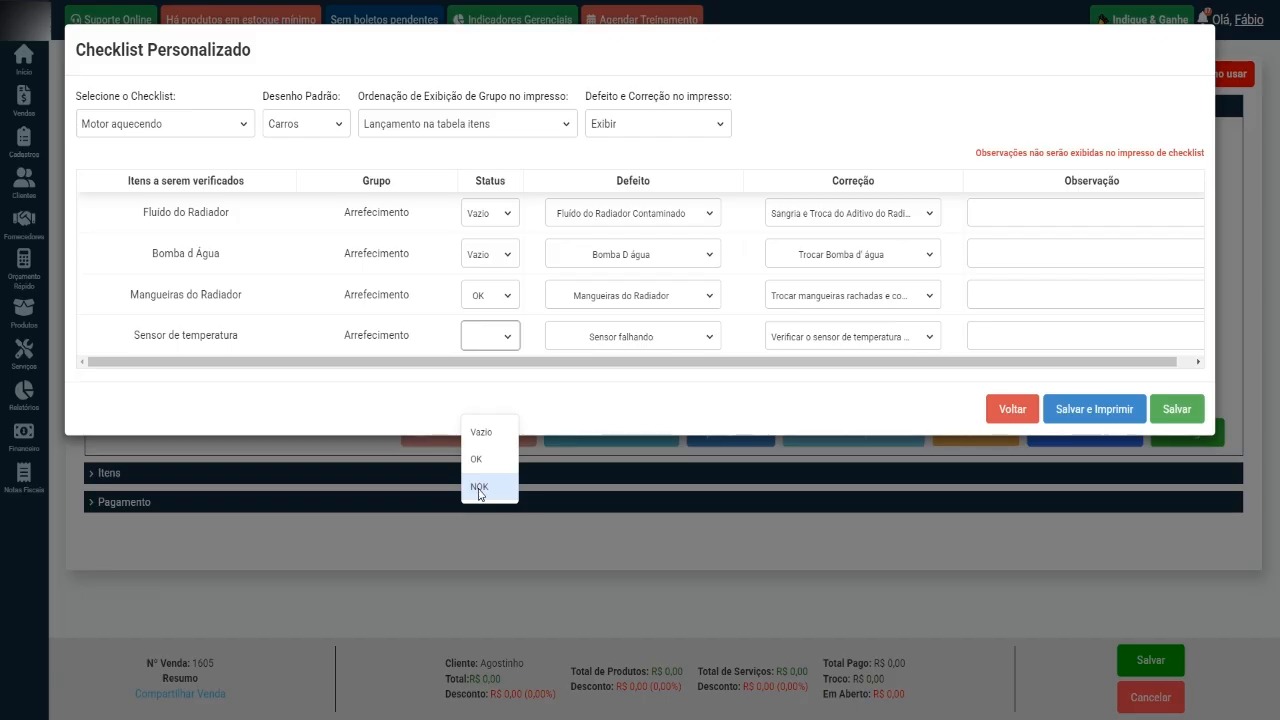
{"action": "left_click", "coordinate": [471, 487]}
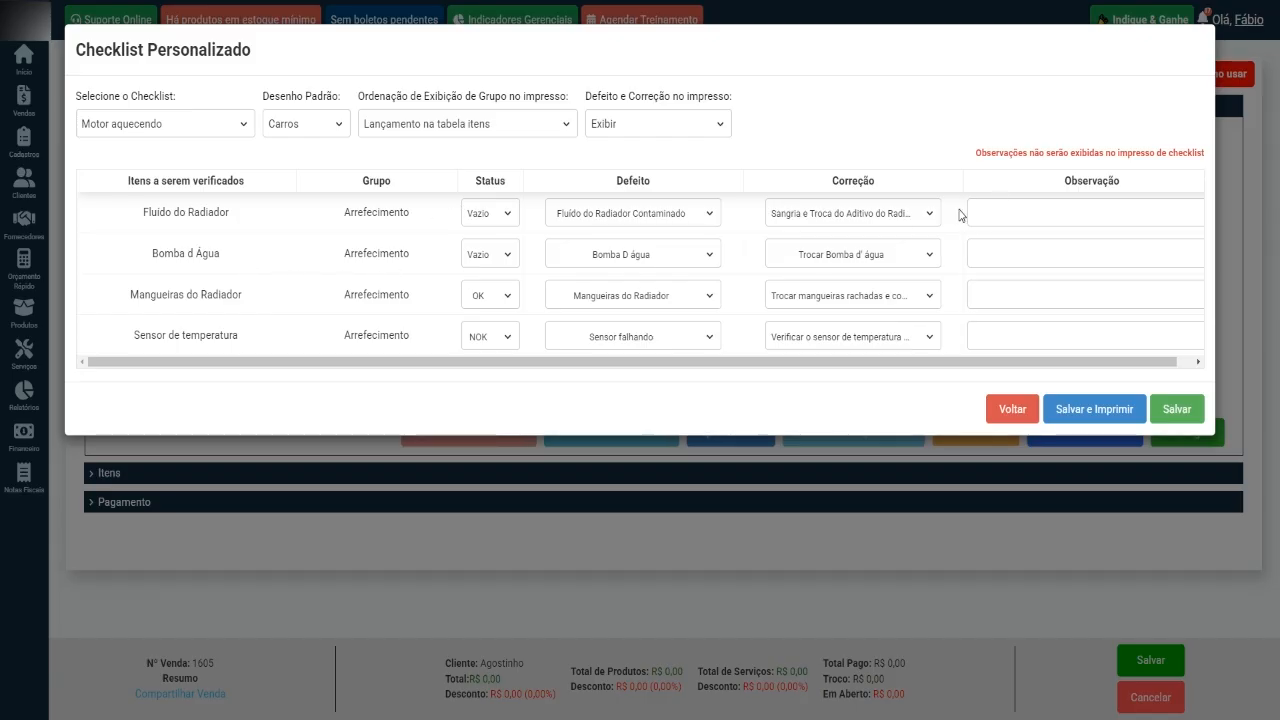
Look over the items' observation fields without filling them in, and save and print the sale's custom checklist.
{"action": "left_click", "coordinate": [995, 212]}
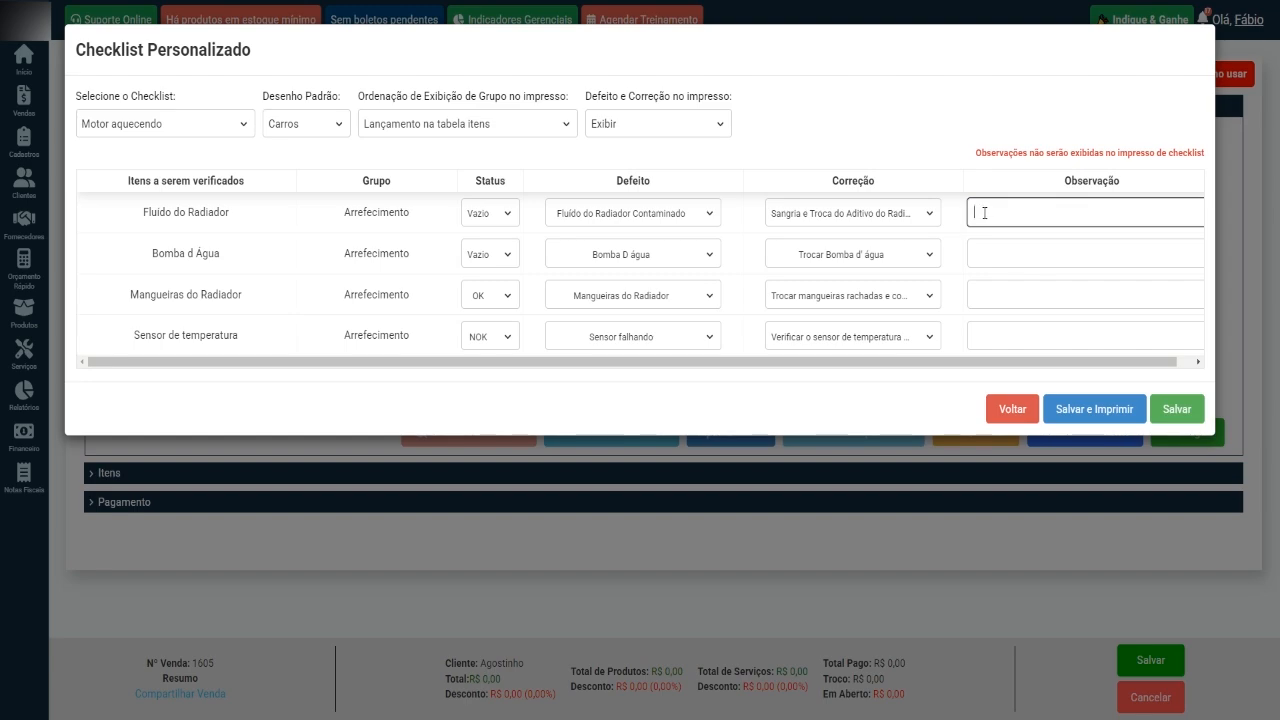
{"action": "left_click", "coordinate": [852, 122]}
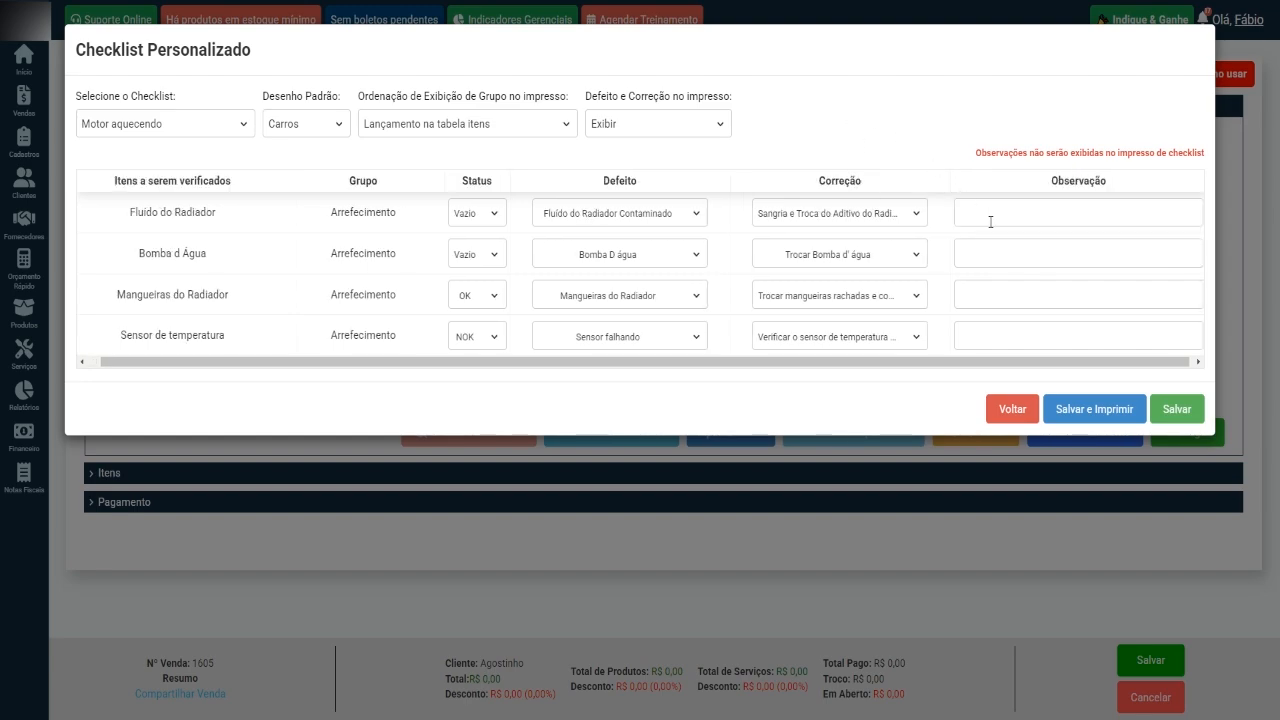
{"action": "left_click_drag", "start_coordinate": [909, 362], "coordinate": [820, 363]}
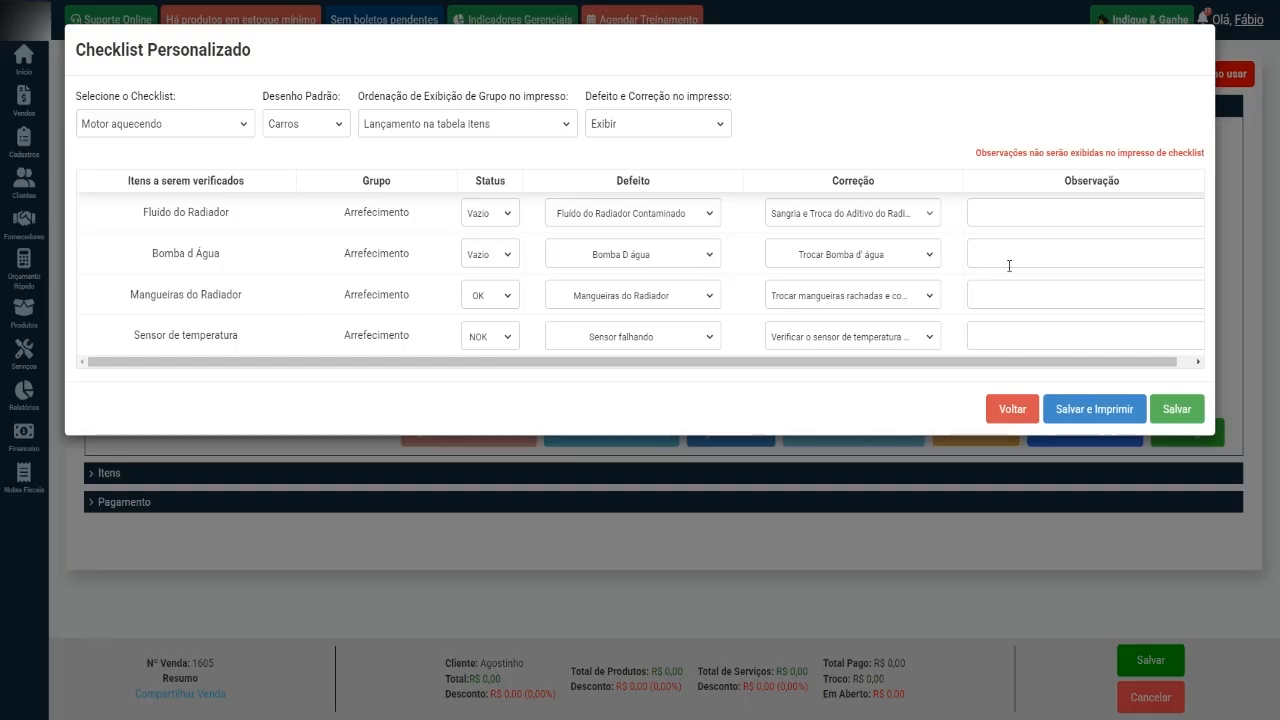
{"action": "left_click", "coordinate": [1097, 414]}
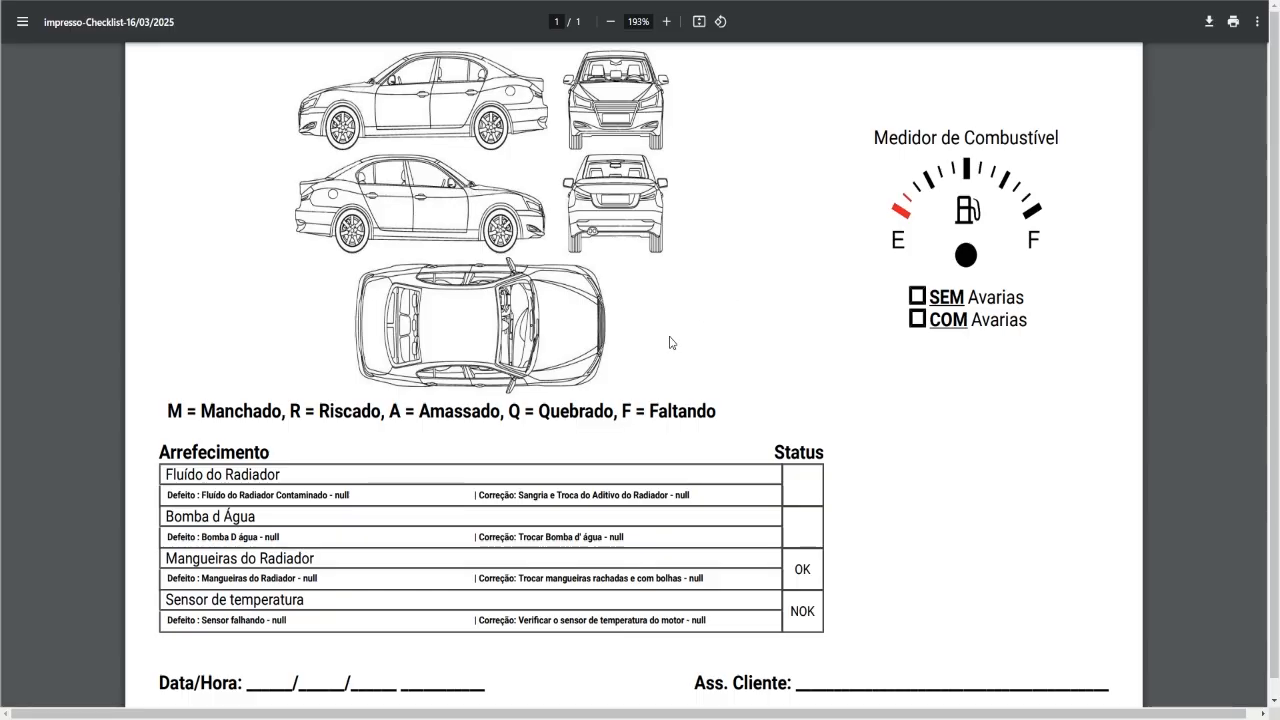
Examine the printed checklist's Arrefecimento group, checking each item's defect, correction and status.
{"action": "scroll", "coordinate": [431, 452], "scroll_direction": "down", "scroll_amount": 3}
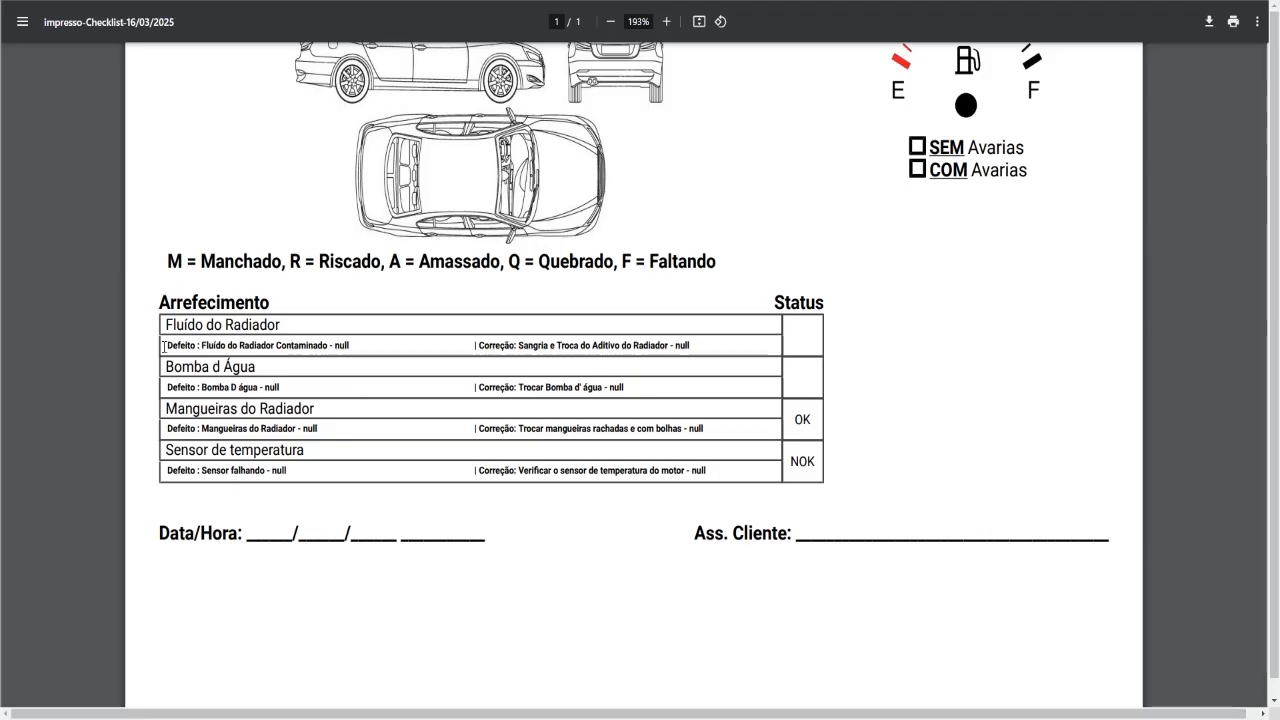
{"action": "left_click_drag", "start_coordinate": [164, 346], "coordinate": [340, 347]}
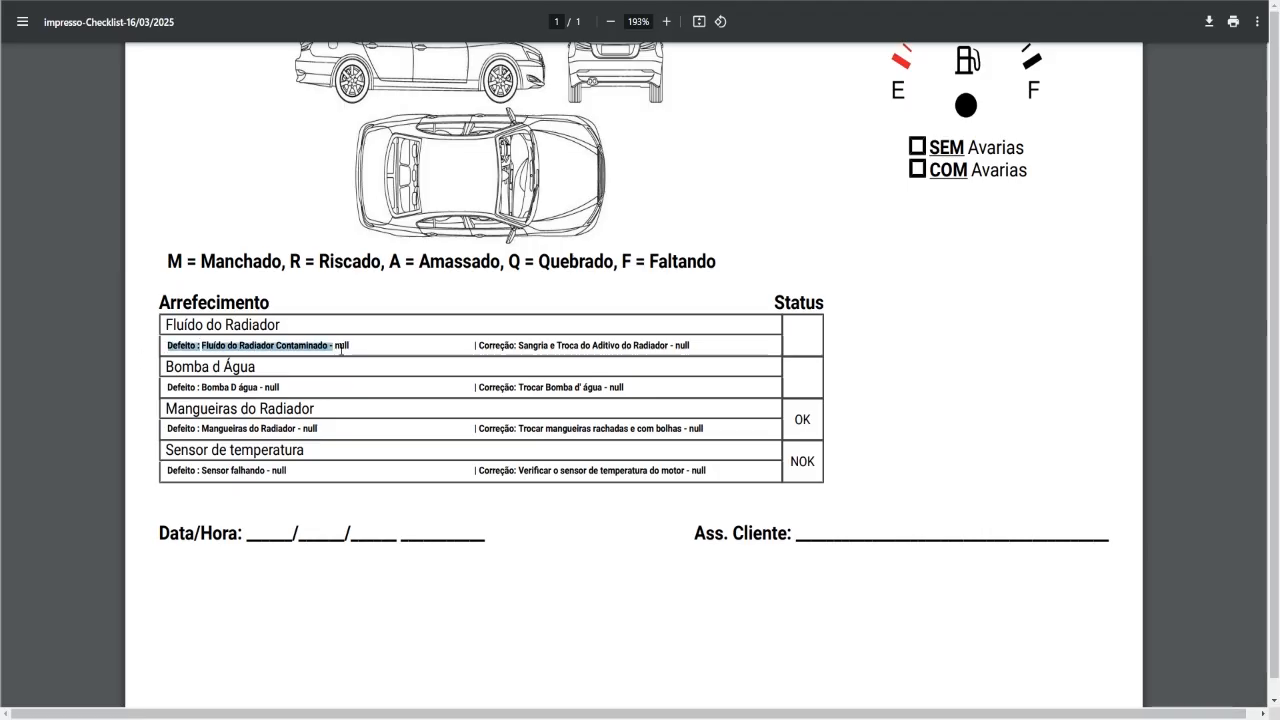
{"action": "left_click_drag", "start_coordinate": [479, 345], "coordinate": [667, 346]}
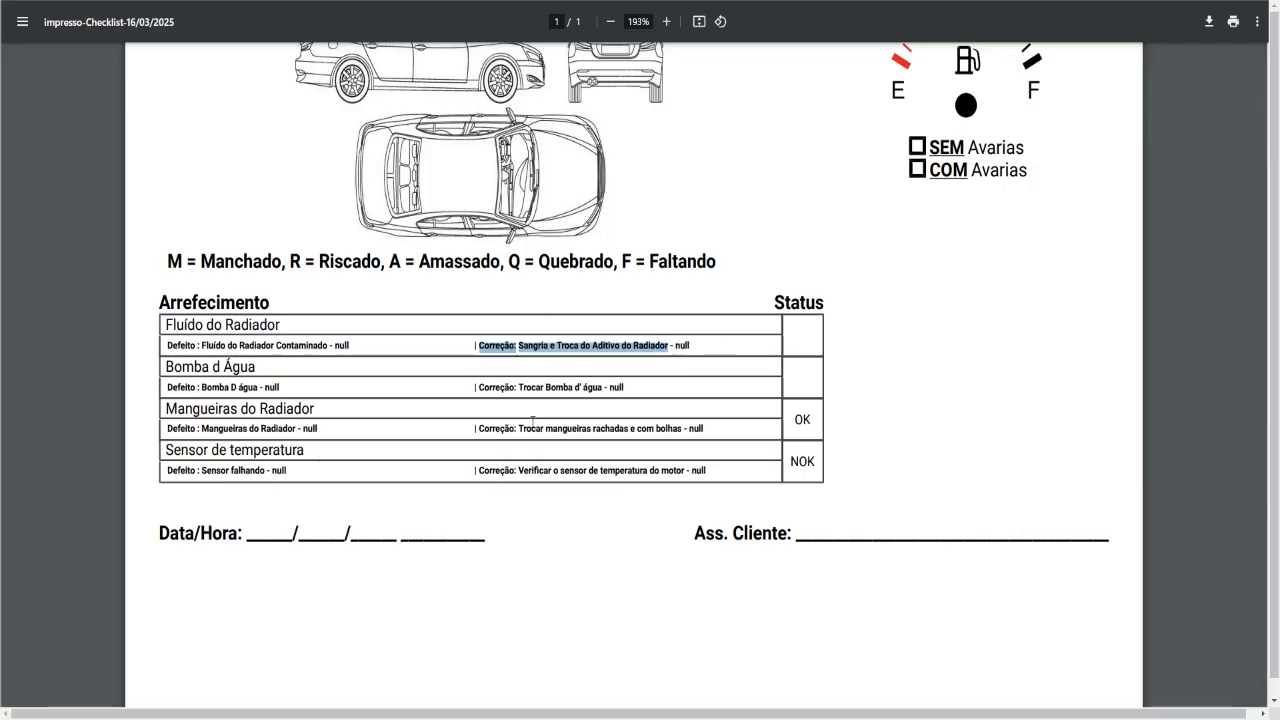
{"action": "left_click_drag", "start_coordinate": [792, 465], "coordinate": [829, 461]}
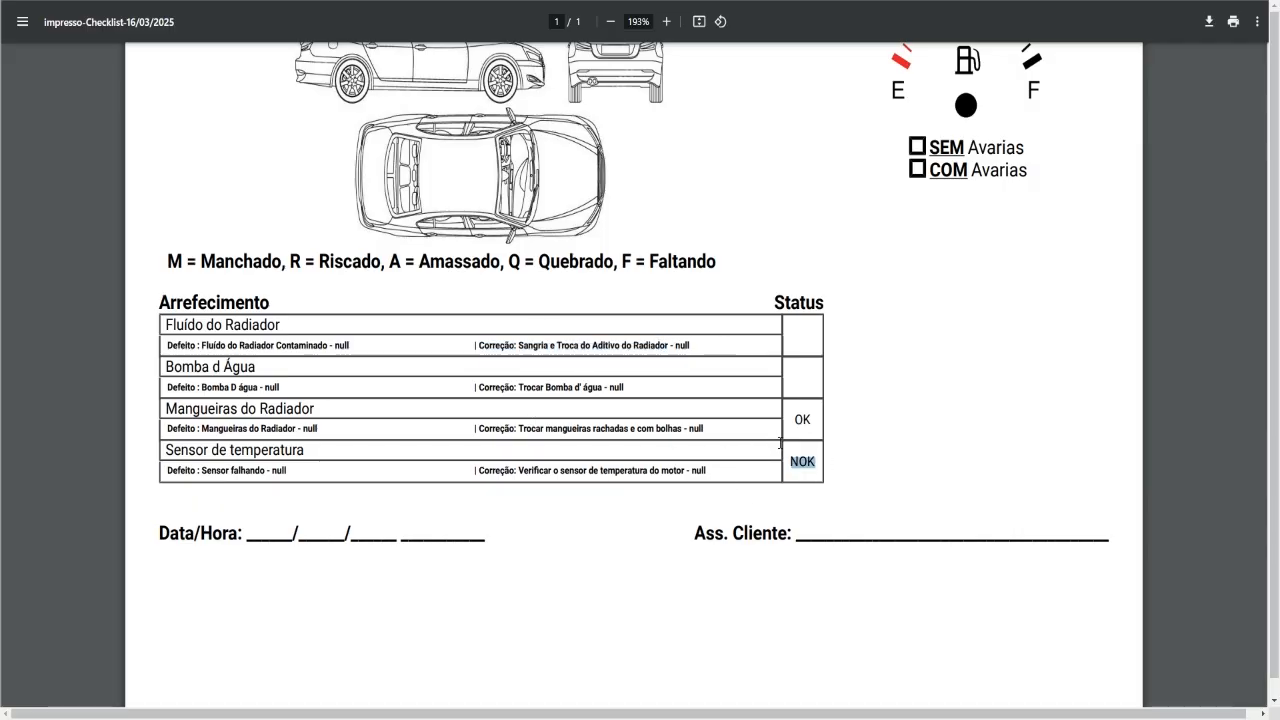
{"action": "left_click_drag", "start_coordinate": [791, 420], "coordinate": [819, 419]}
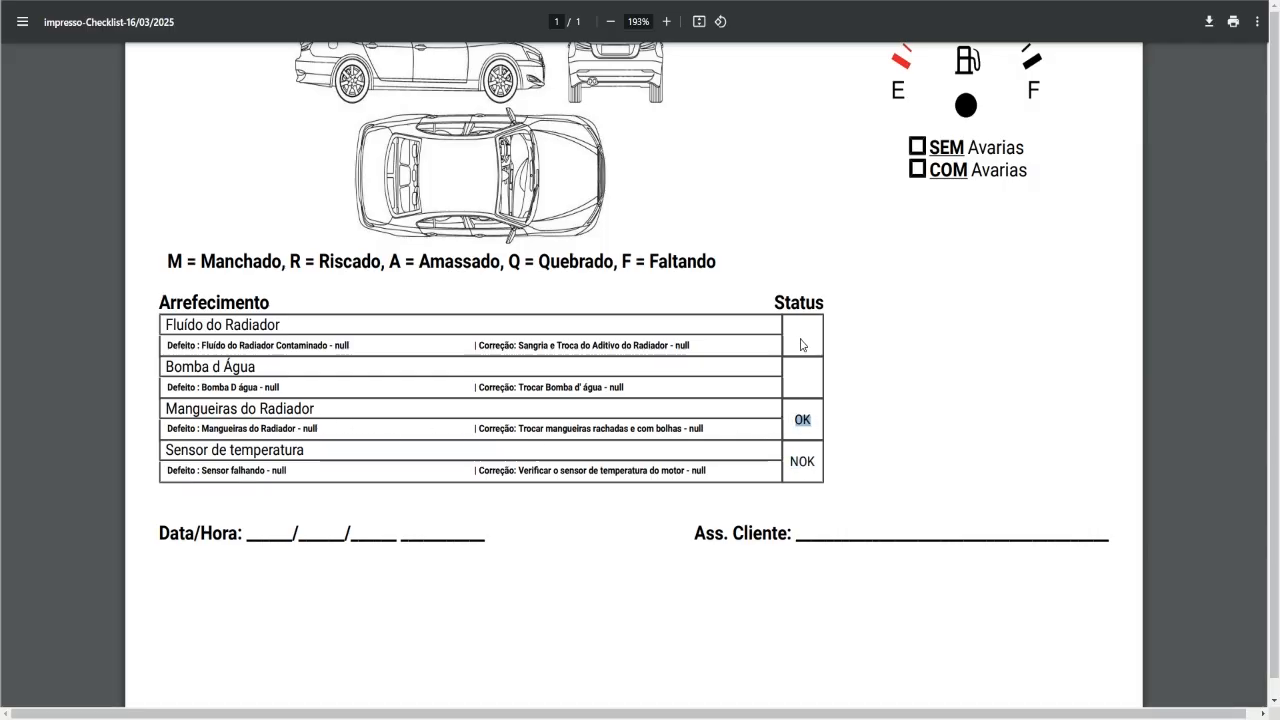
{"action": "left_click", "coordinate": [740, 347]}
{"action": "left_click_drag", "start_coordinate": [520, 345], "coordinate": [632, 346]}
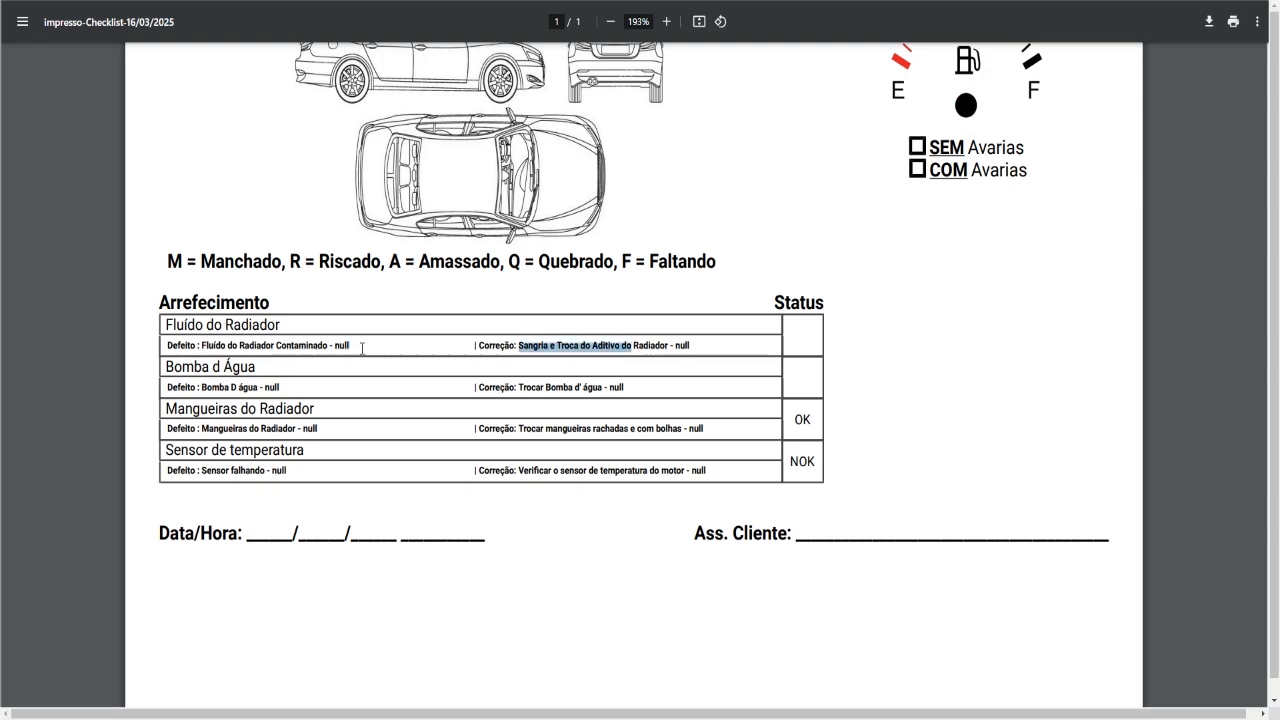
{"action": "left_click_drag", "start_coordinate": [168, 323], "coordinate": [249, 327]}
{"action": "left_click_drag", "start_coordinate": [194, 367], "coordinate": [271, 378]}
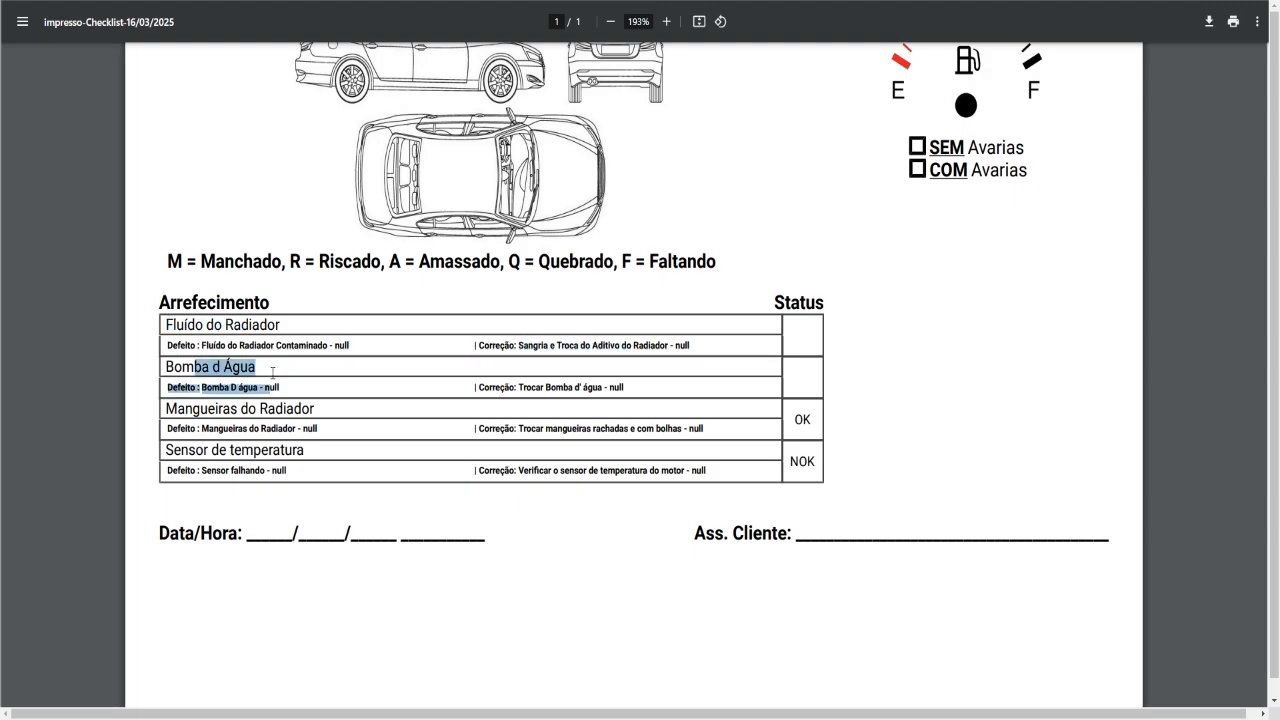
{"action": "left_click", "coordinate": [466, 400]}
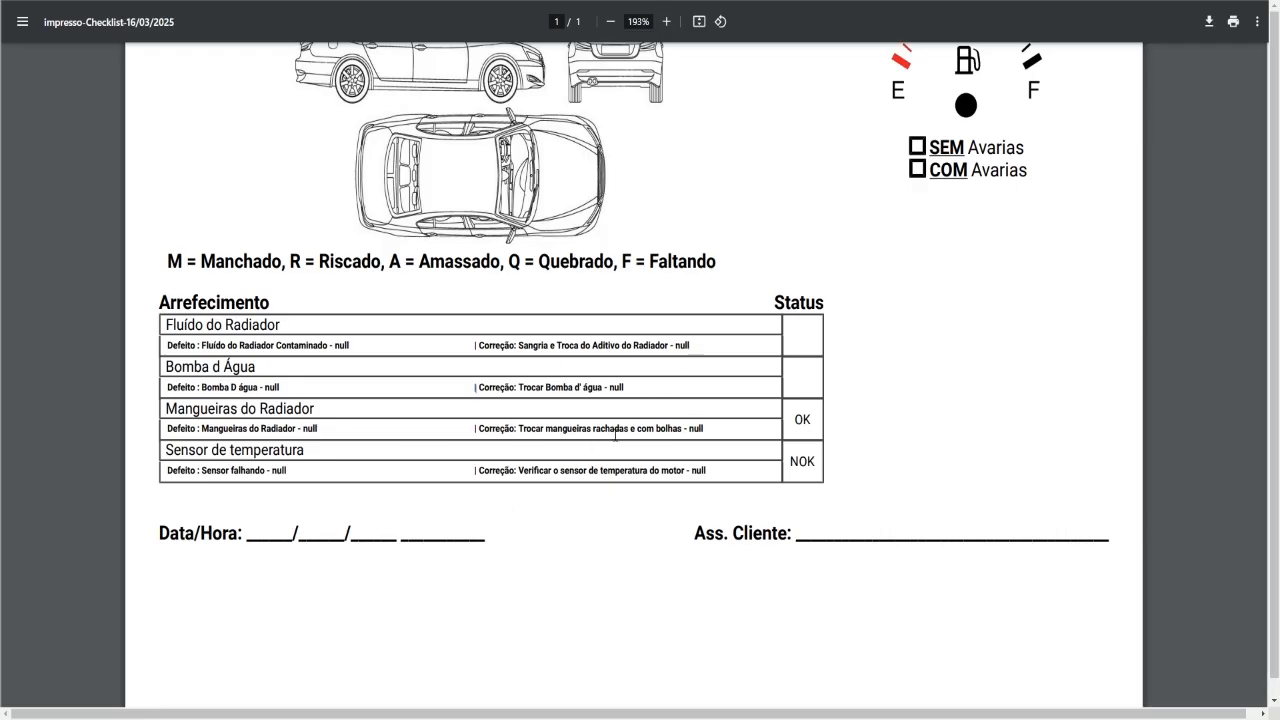
{"action": "scroll", "coordinate": [578, 411], "scroll_direction": "up", "scroll_amount": 1}
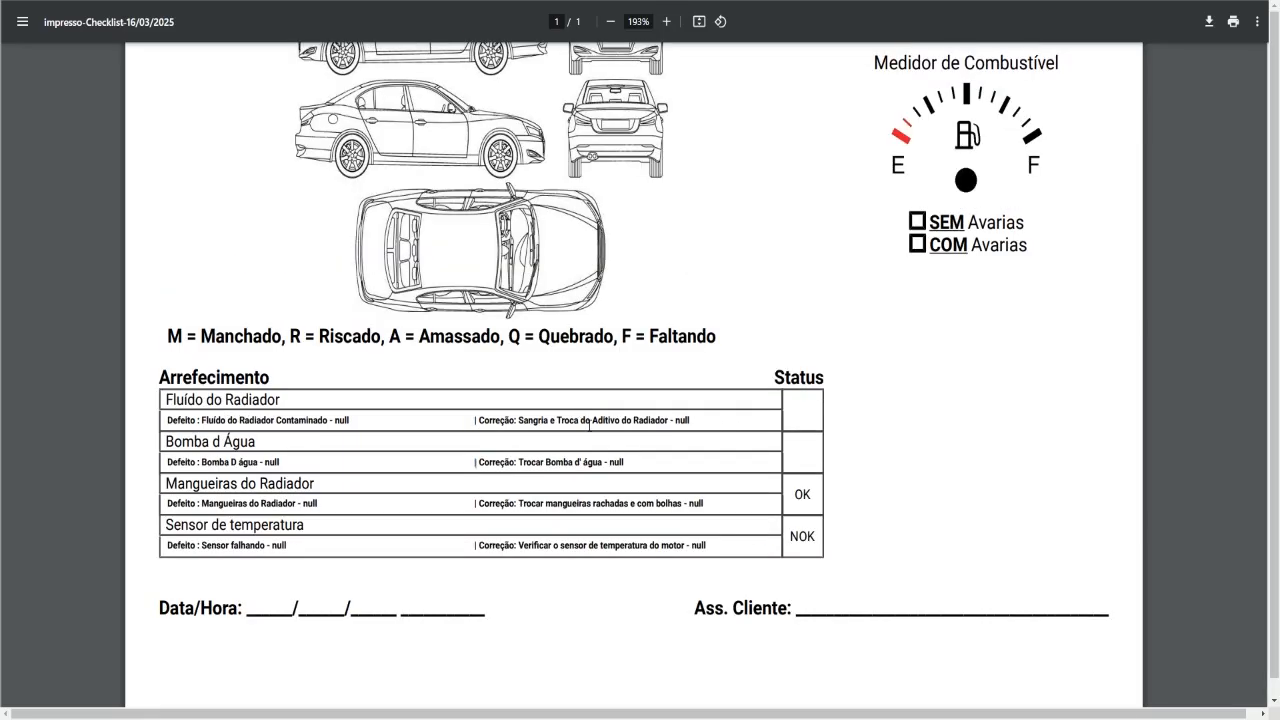